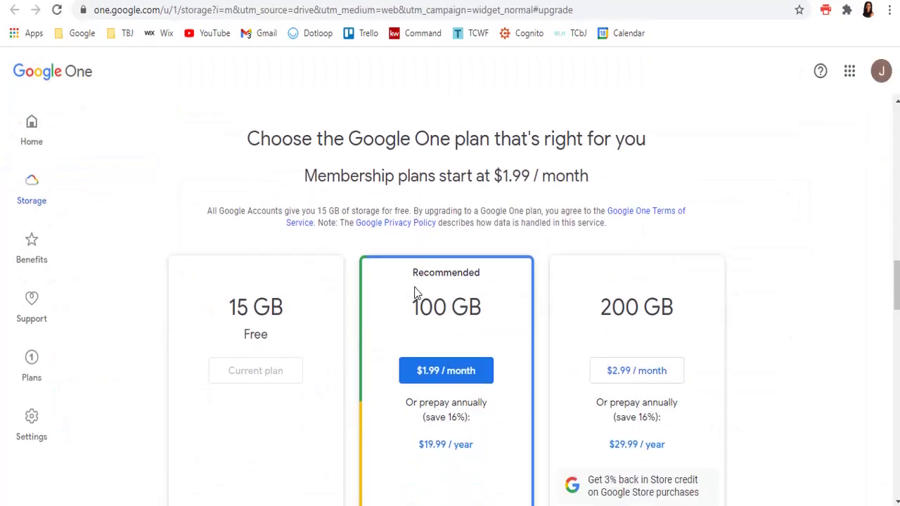
scroll(477, 394, down, 1)
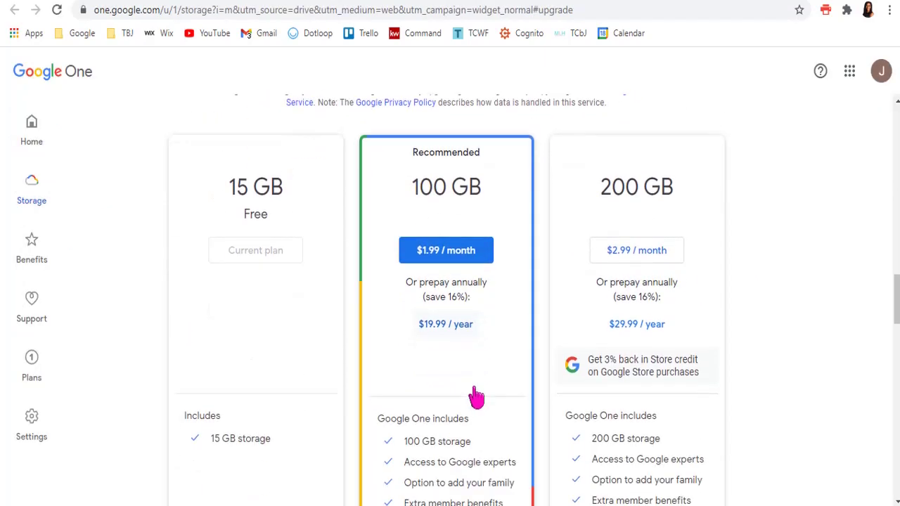
- Show the annual prices: $19.99/year for 100 GB and $29.99/year for 200 GB
click(448, 336)
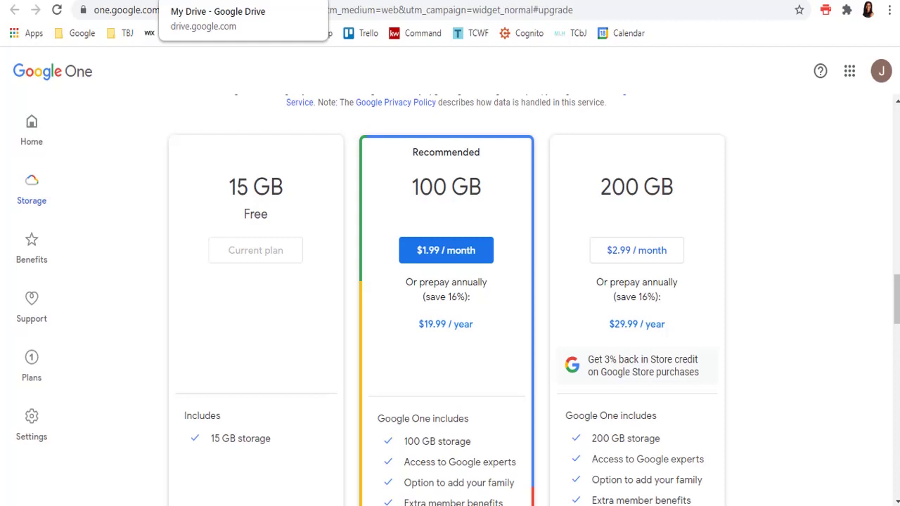
- Browse the Google Docs template gallery from New, then return to the My Drive tab
click(176, 2)
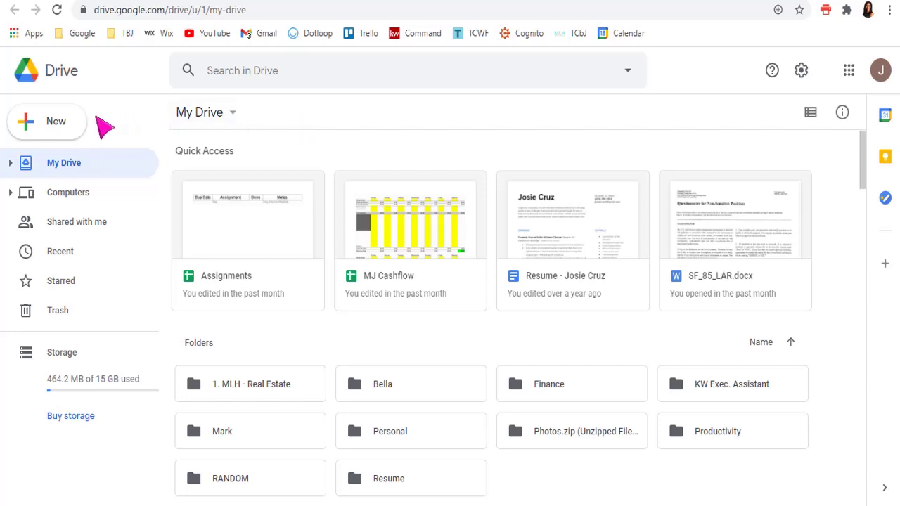
click(71, 131)
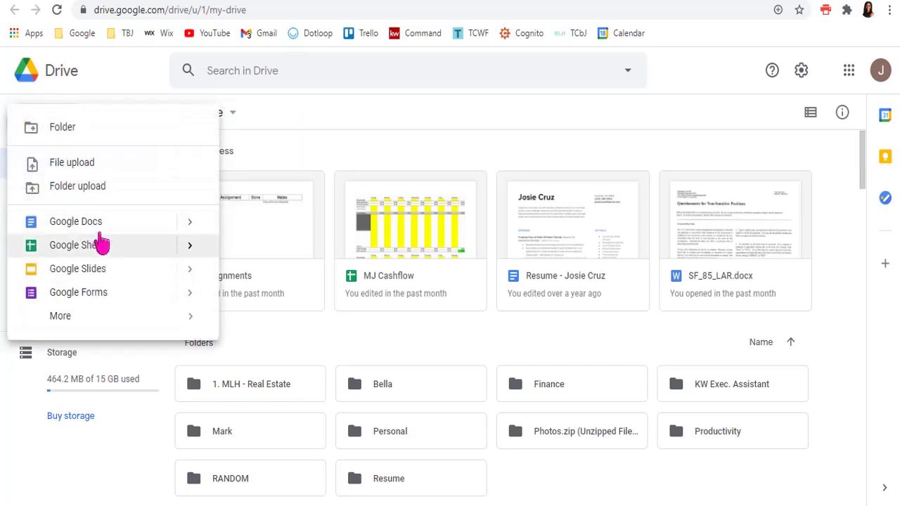
mouse_move(191, 227)
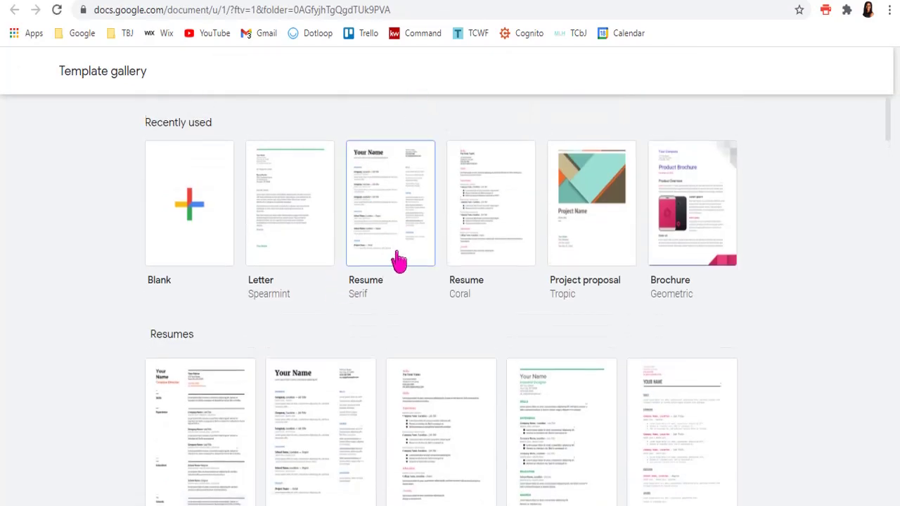
scroll(398, 261, down, 2)
scroll(398, 261, up, 2)
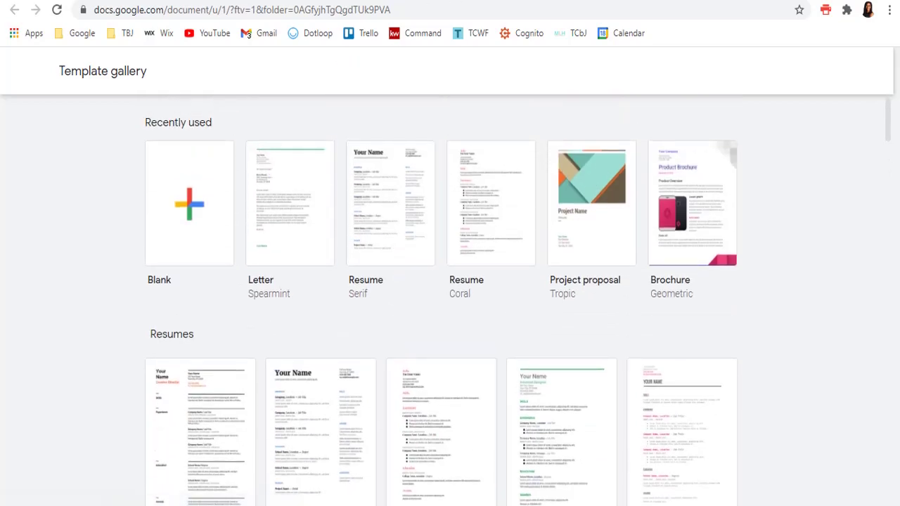
click(266, 1)
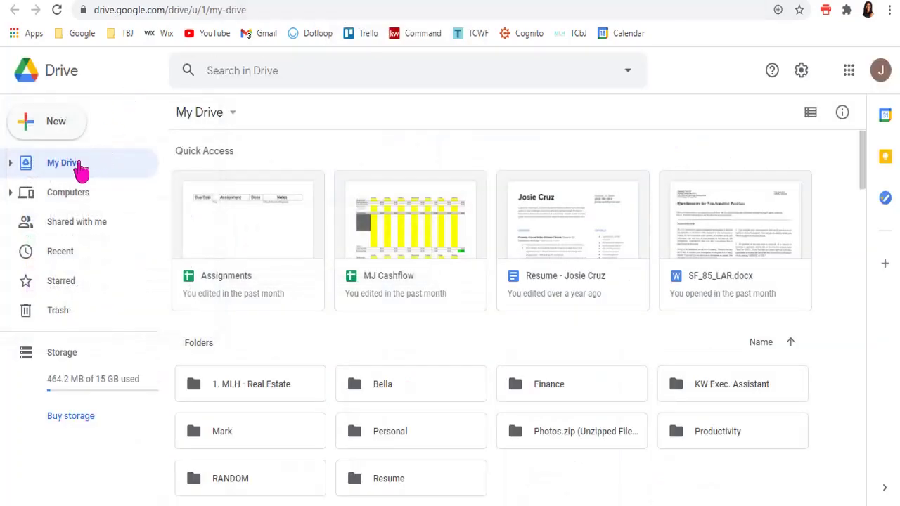
click(59, 127)
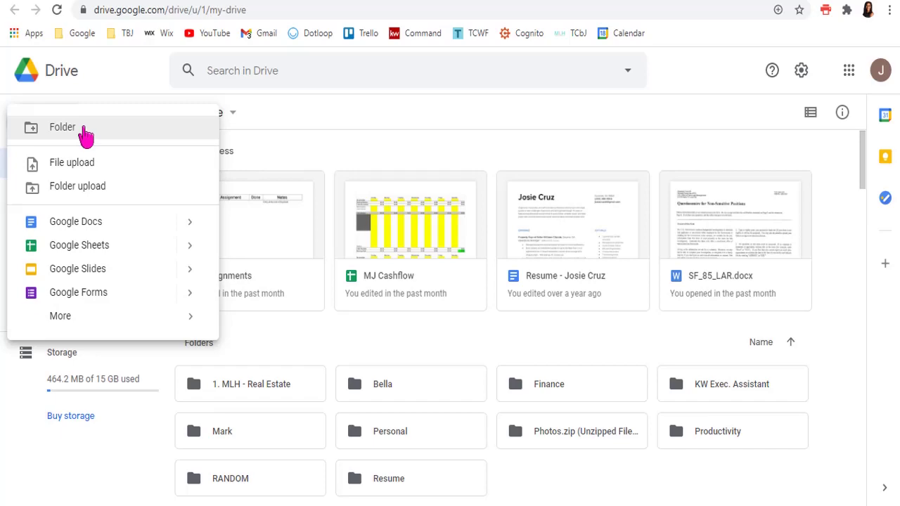
click(84, 134)
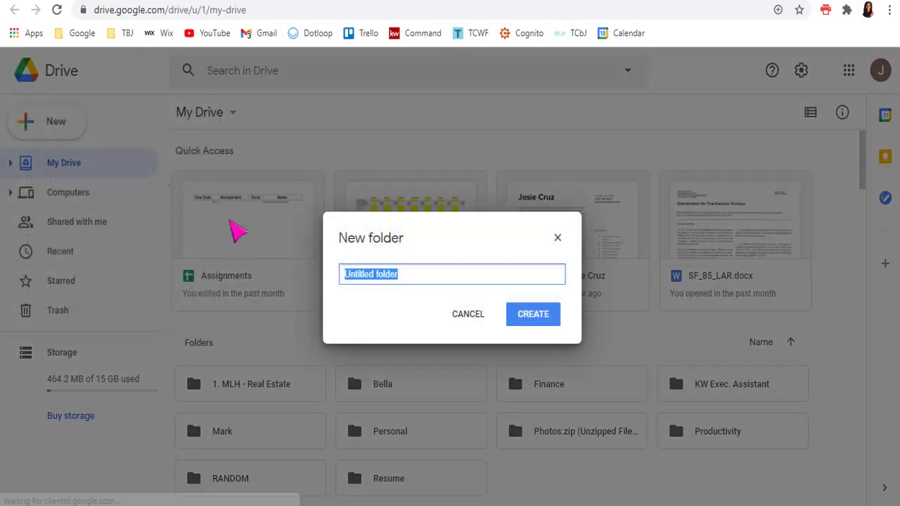
click(480, 322)
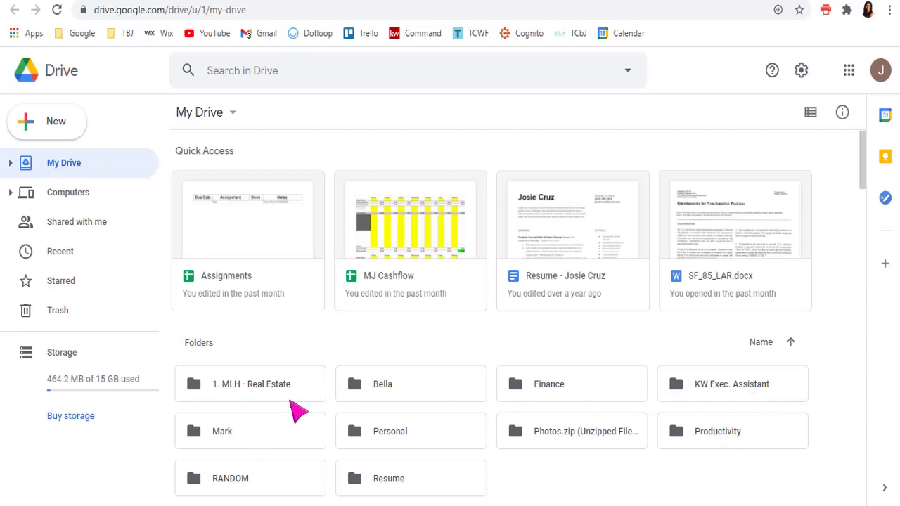
click(810, 114)
scroll(493, 383, down, 6)
scroll(492, 383, up, 6)
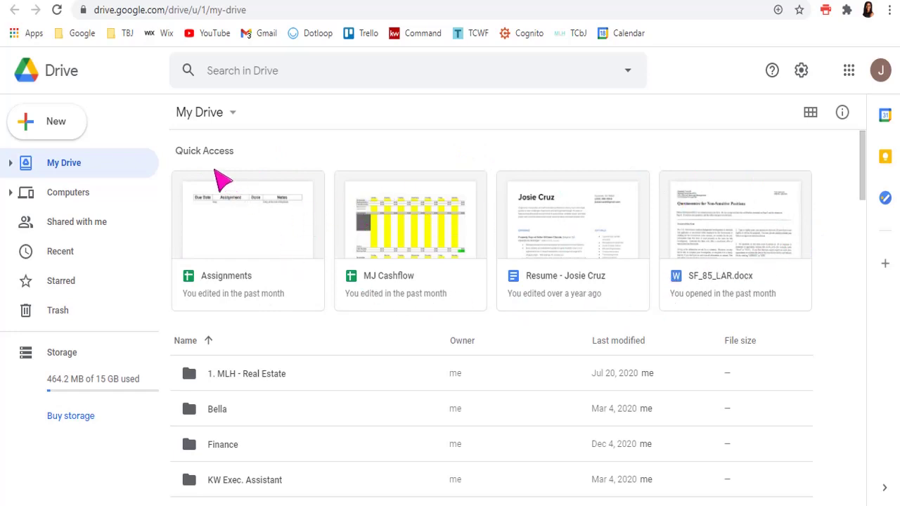
click(811, 114)
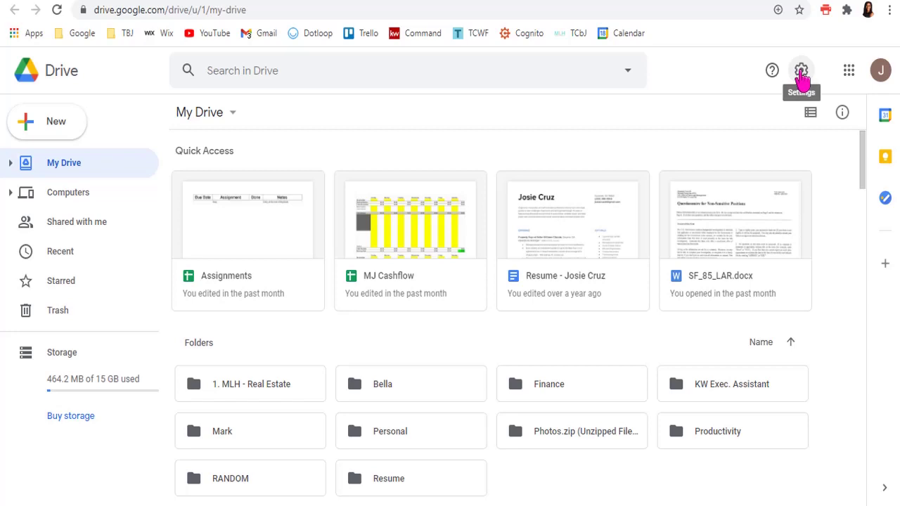
- Uncheck 'Make relevant files handy when you need them in Quick Access' in Drive Settings and save
click(802, 74)
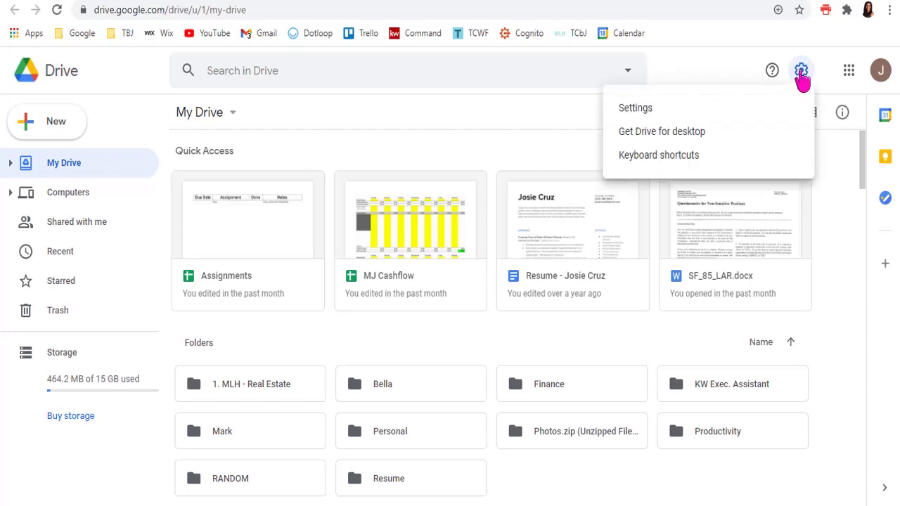
click(728, 113)
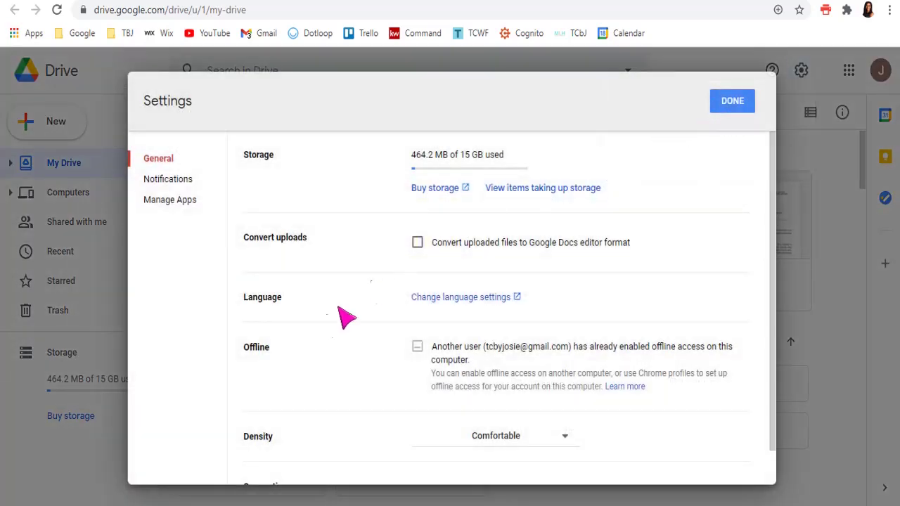
scroll(423, 396, down, 1)
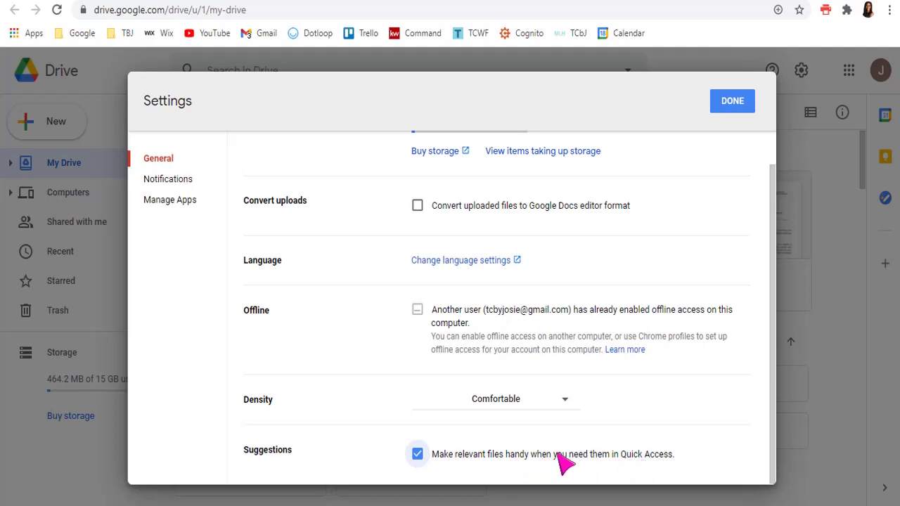
click(418, 456)
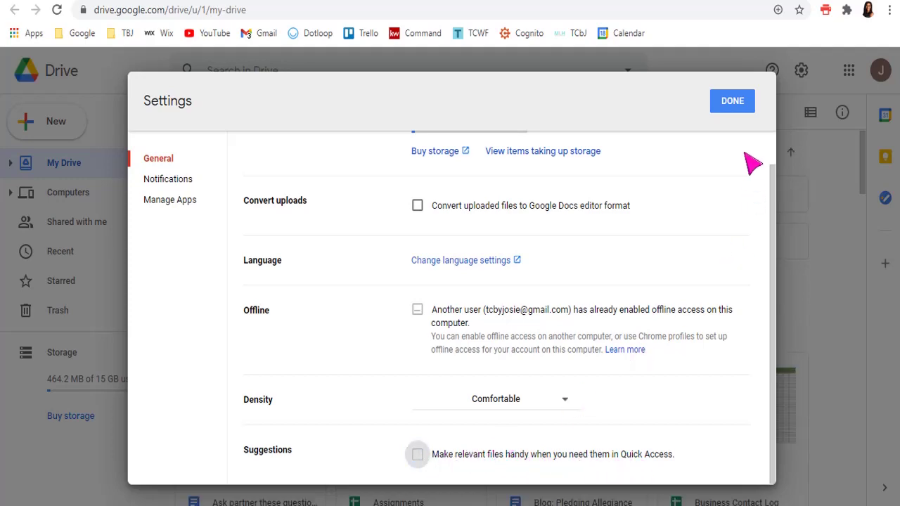
click(740, 103)
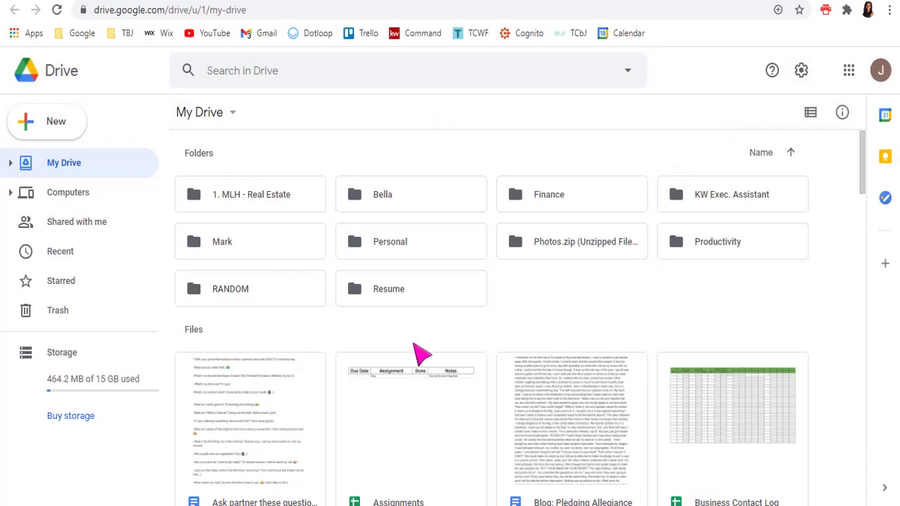
scroll(558, 415, down, 5)
scroll(558, 415, up, 5)
- Switch to the second account and uncheck its Quick Access suggestions in Drive Settings
click(880, 71)
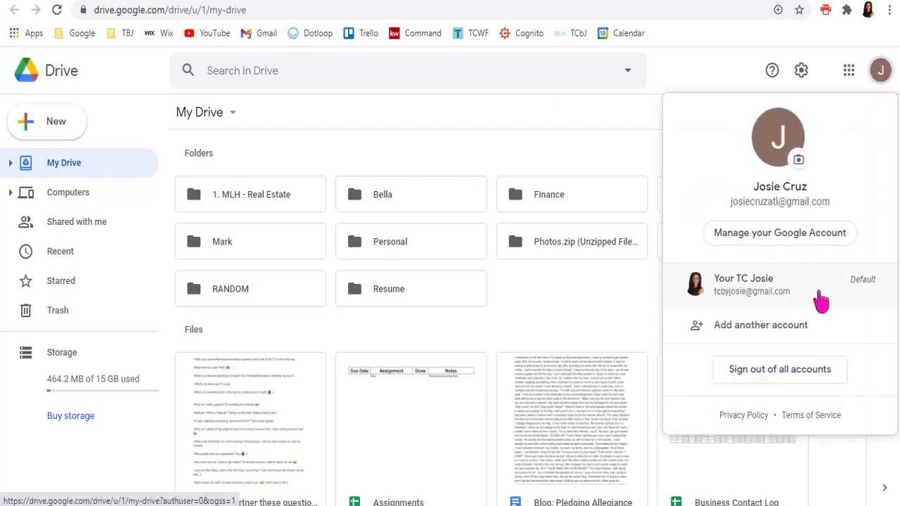
click(791, 296)
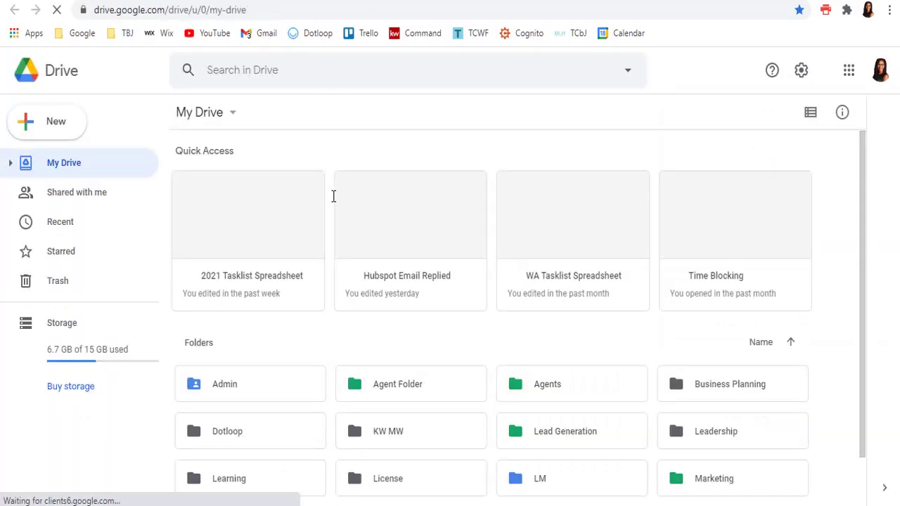
click(801, 72)
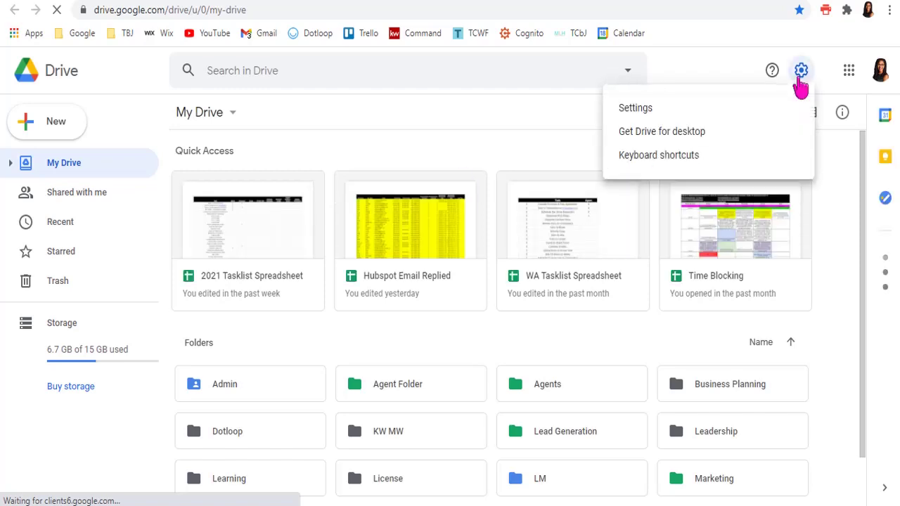
click(672, 114)
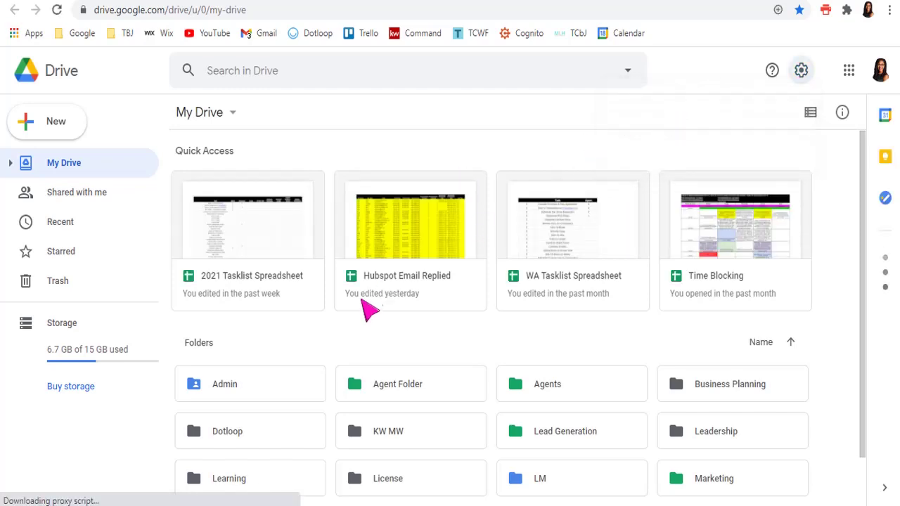
scroll(466, 374, down, 1)
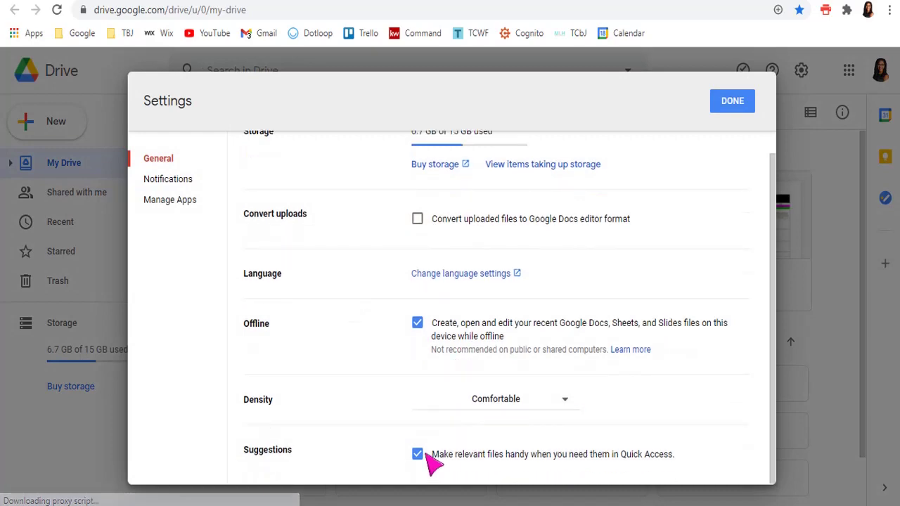
click(417, 454)
click(736, 107)
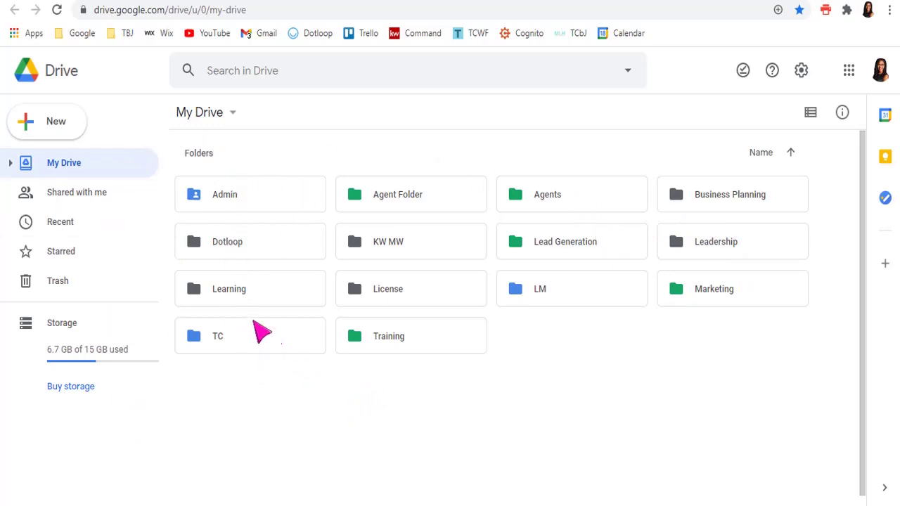
click(62, 135)
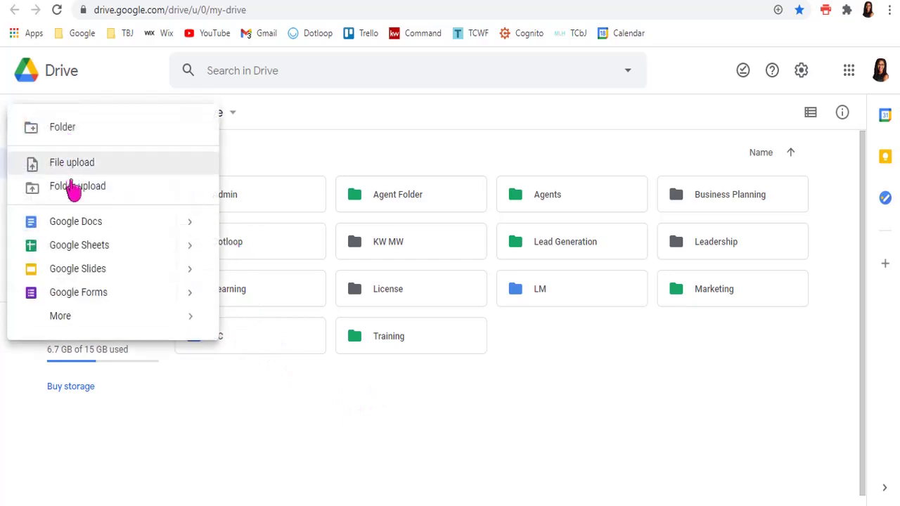
click(106, 198)
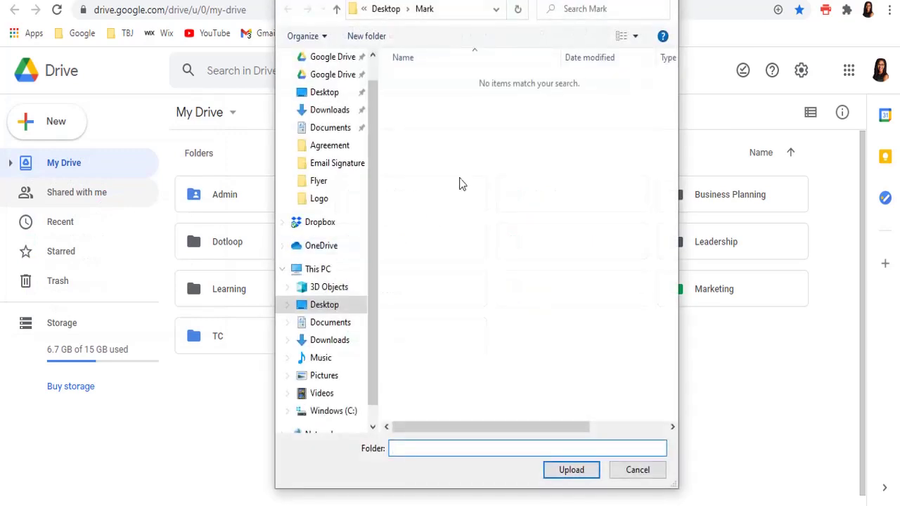
scroll(345, 173, up, 1)
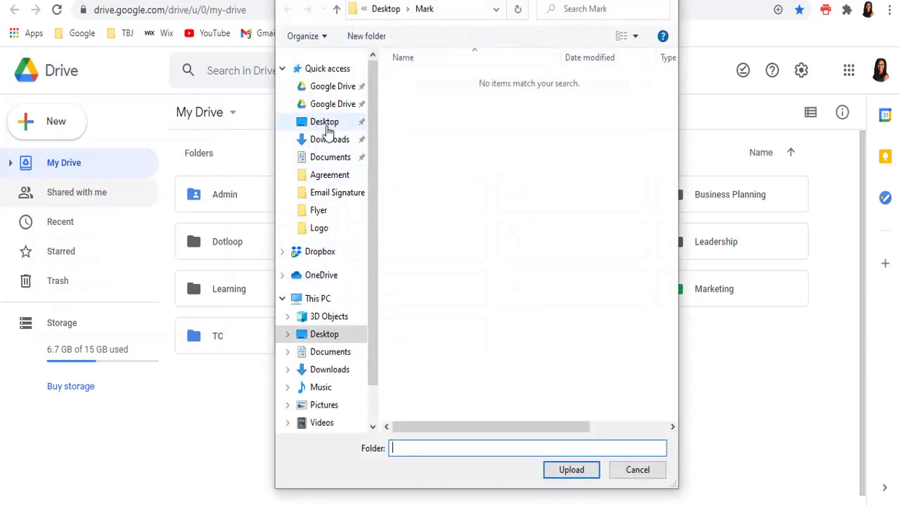
click(327, 124)
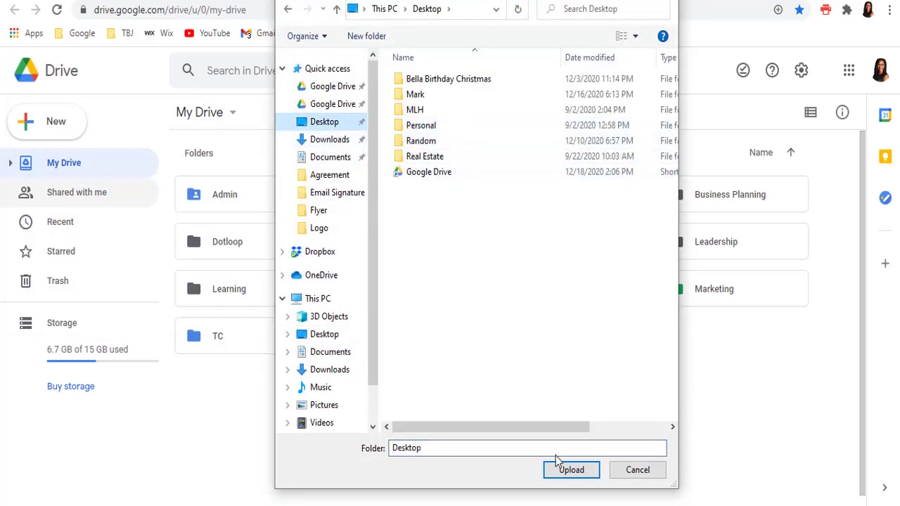
click(640, 474)
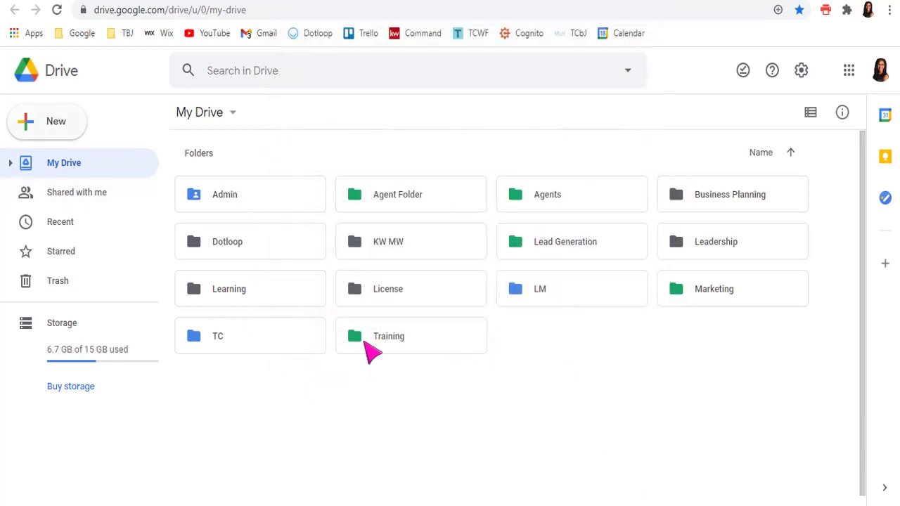
click(58, 126)
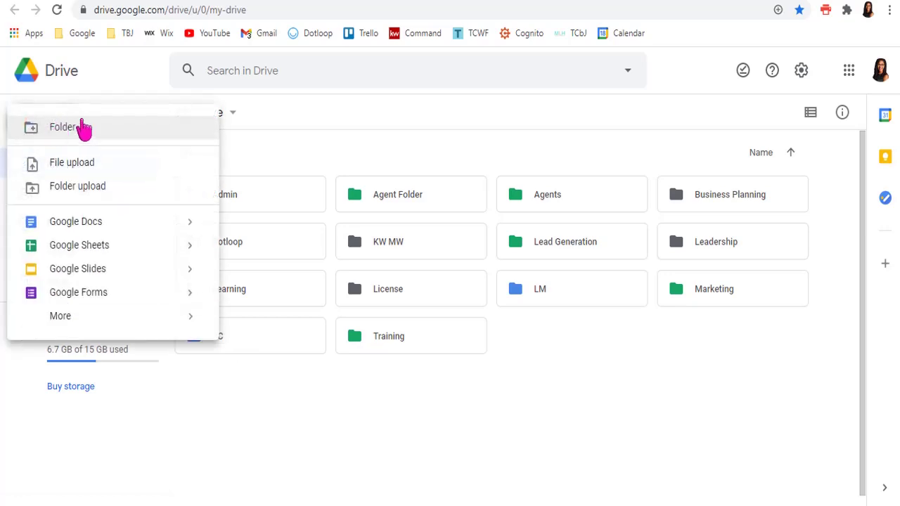
click(216, 118)
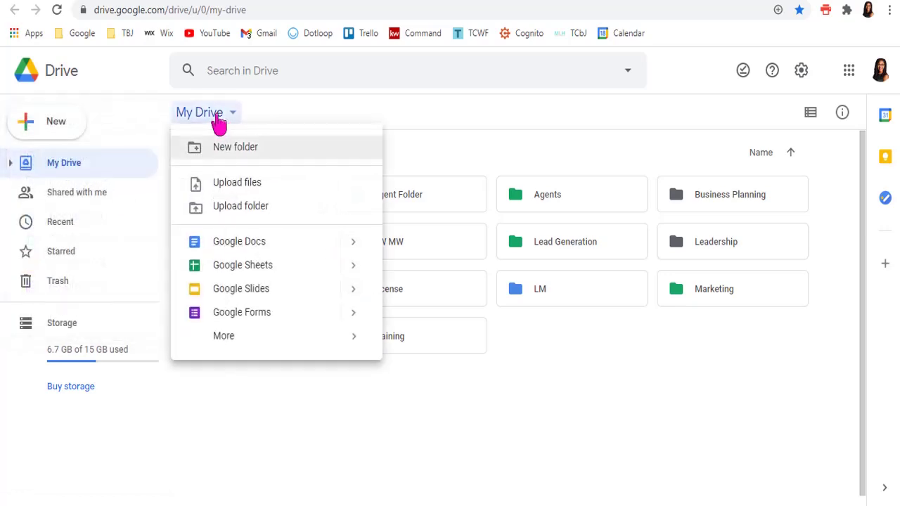
click(220, 123)
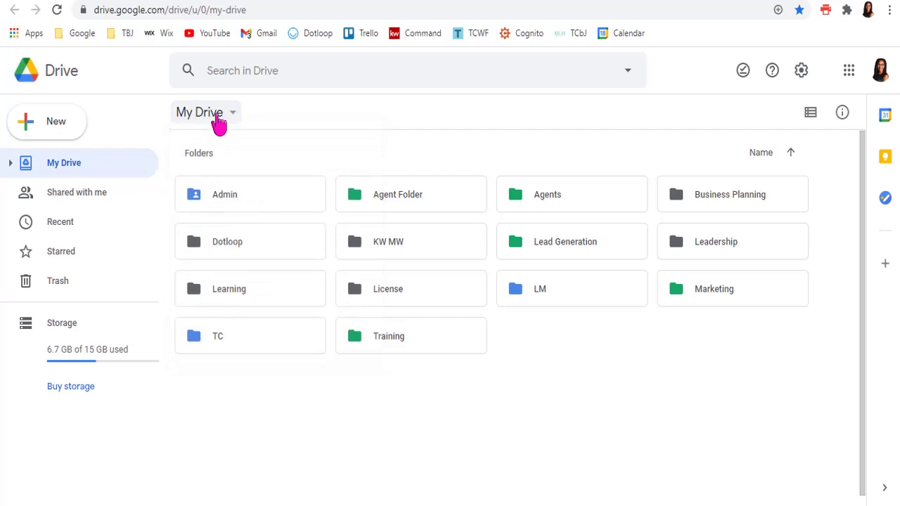
right_click(535, 385)
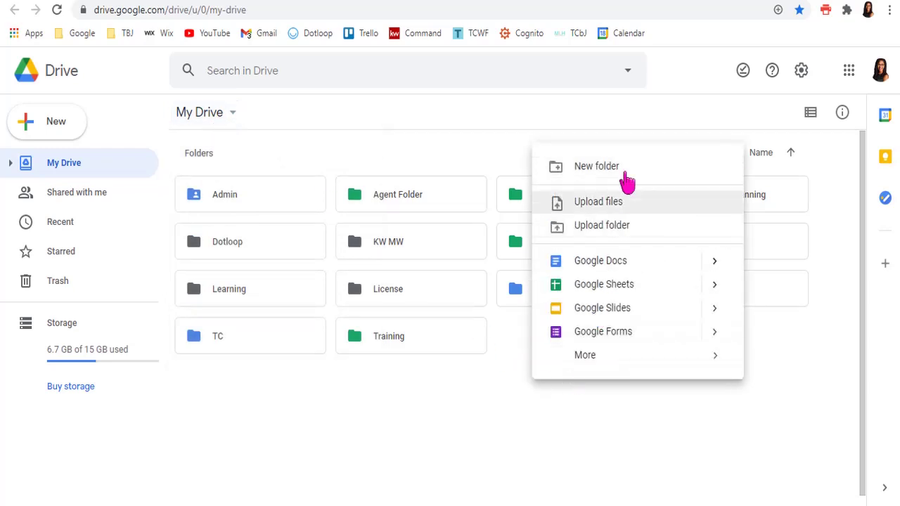
click(524, 439)
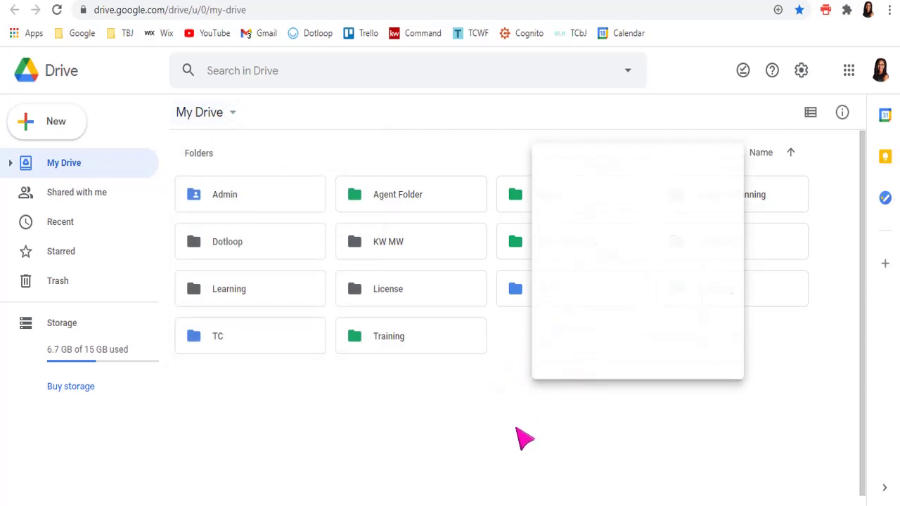
click(441, 254)
click(491, 273)
click(424, 208)
double_click(424, 207)
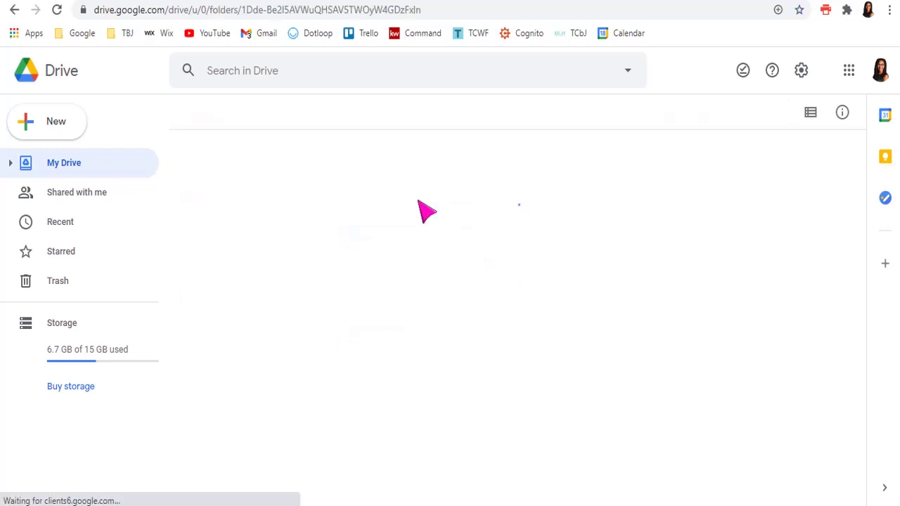
right_click(257, 288)
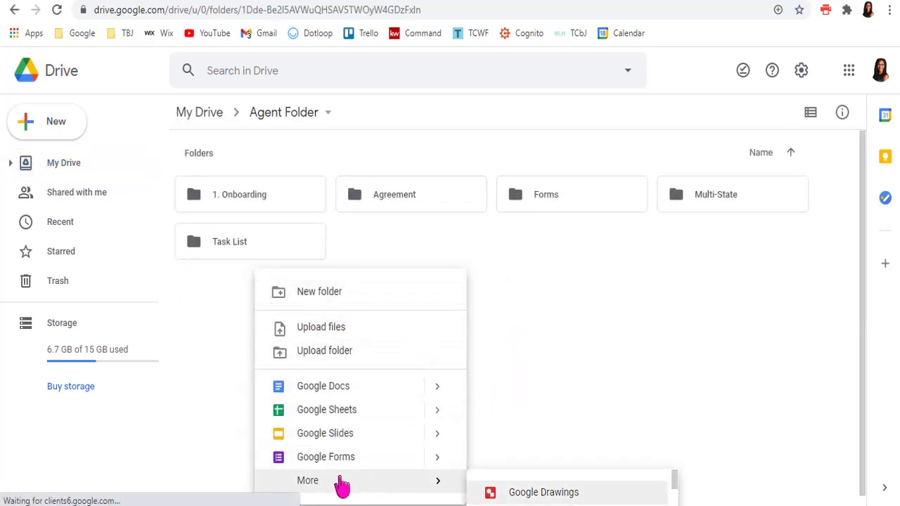
click(197, 123)
click(197, 124)
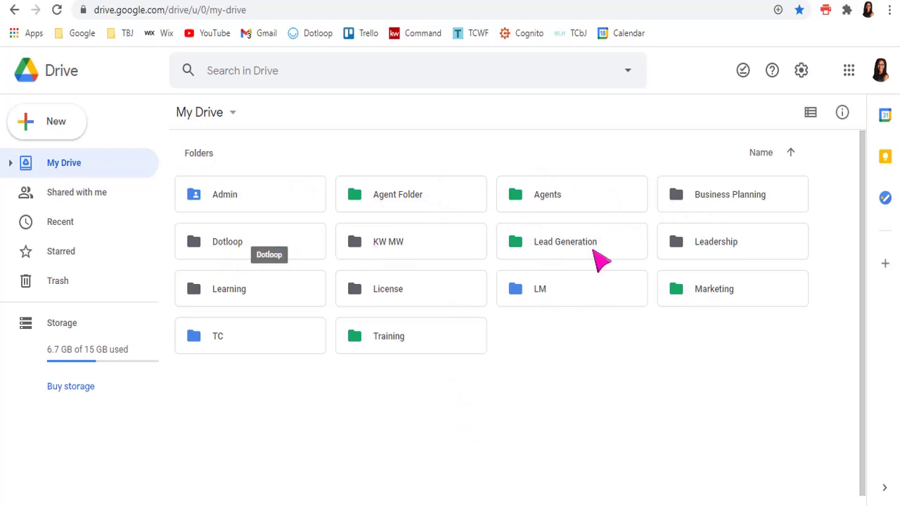
right_click(411, 202)
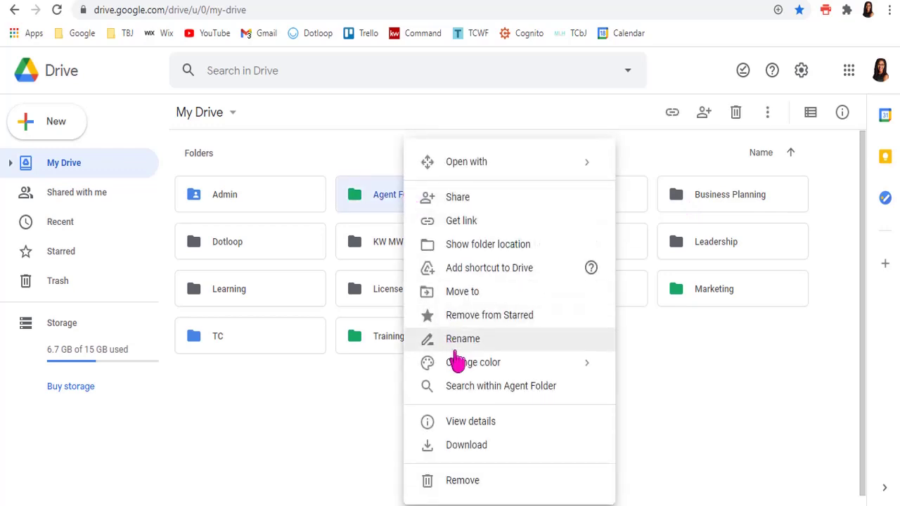
mouse_move(460, 366)
click(653, 398)
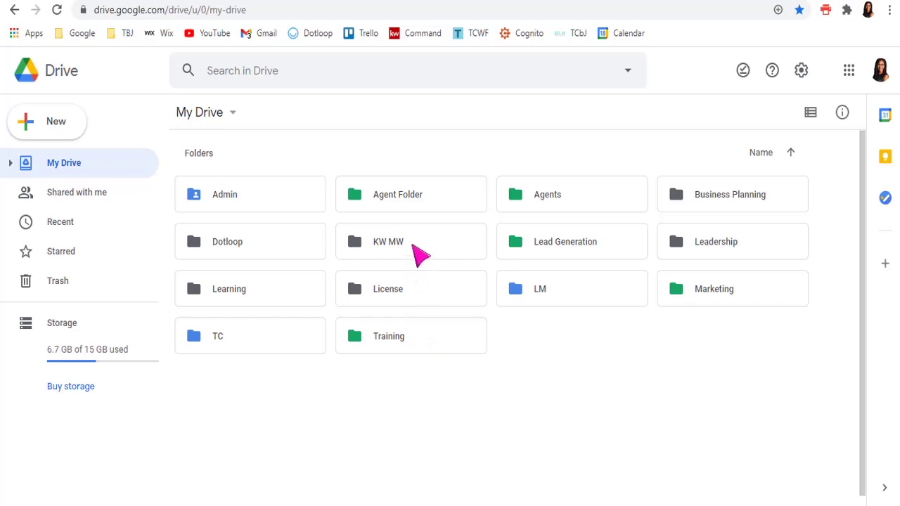
right_click(583, 198)
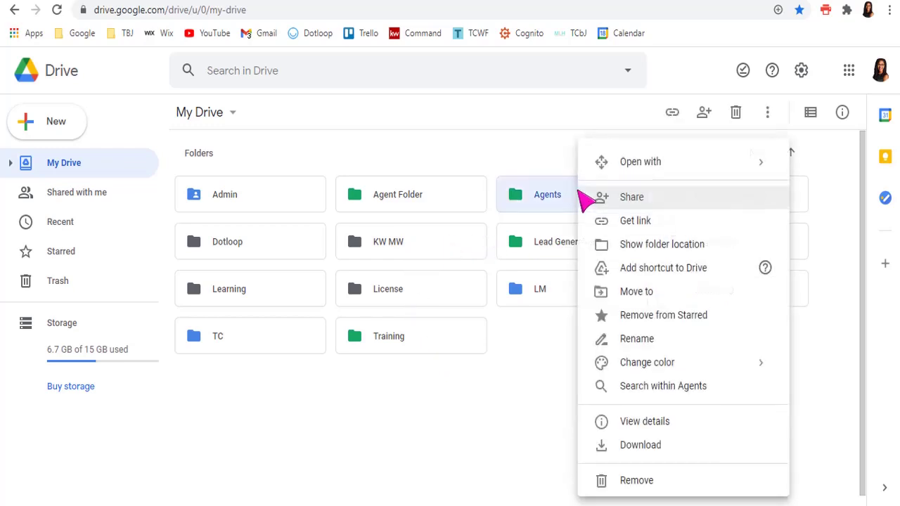
click(650, 320)
right_click(579, 199)
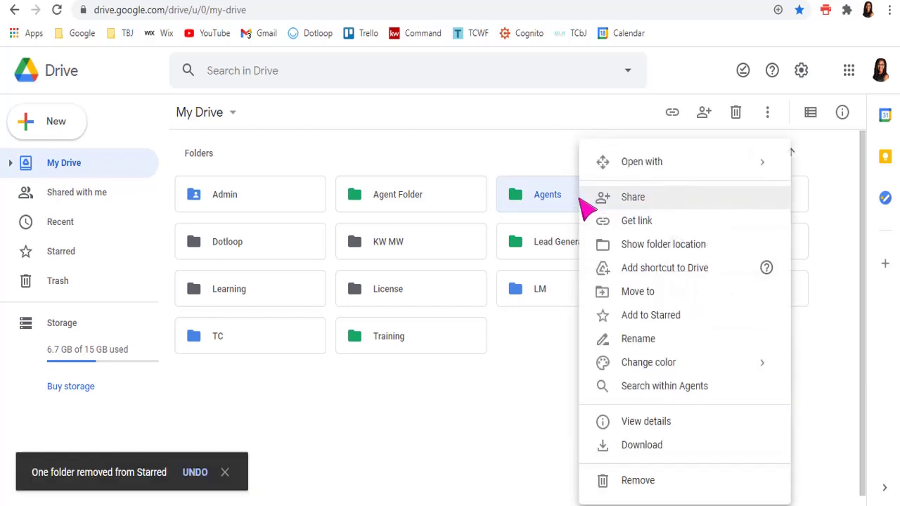
click(664, 318)
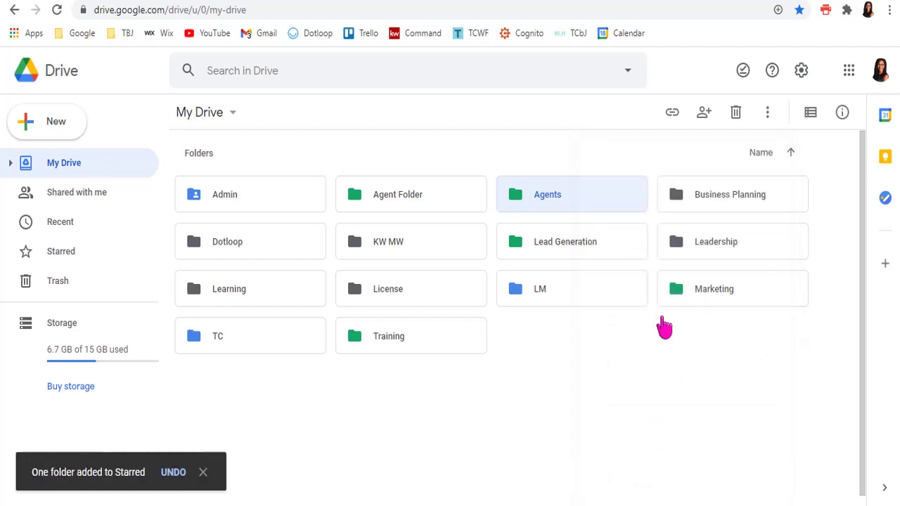
click(70, 253)
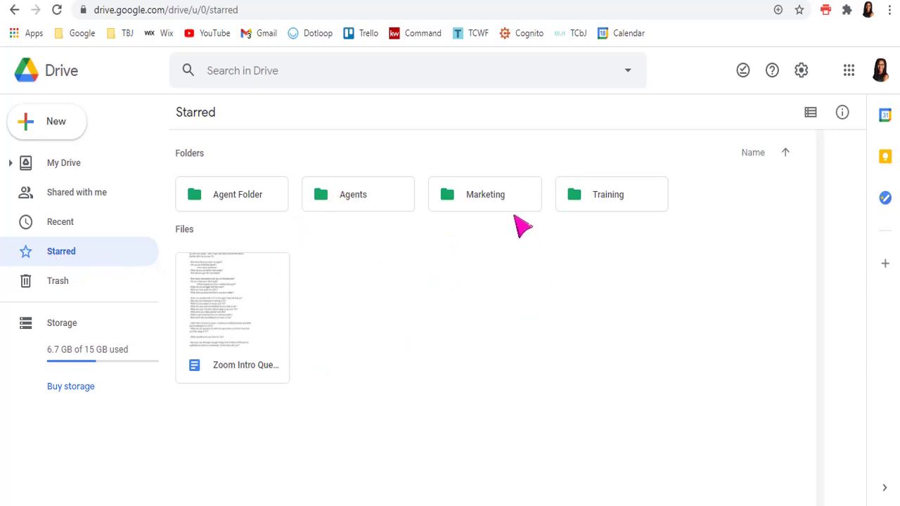
click(94, 169)
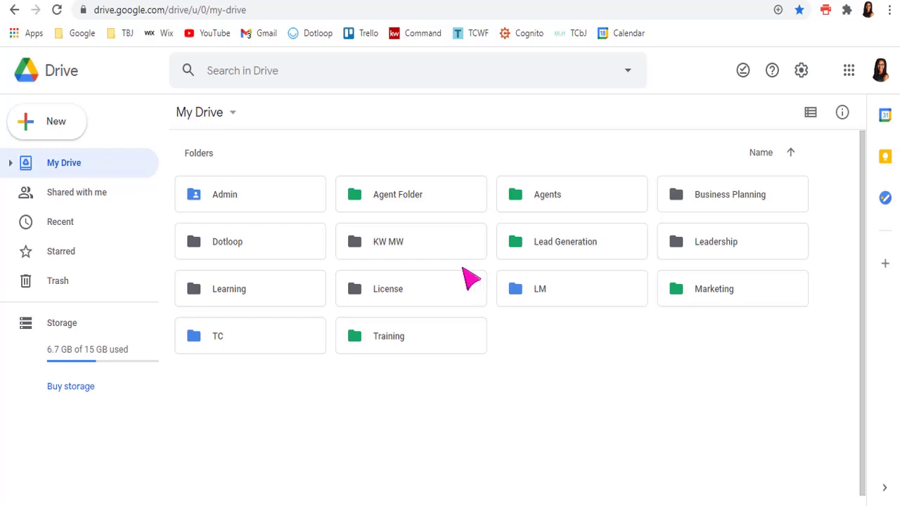
right_click(407, 292)
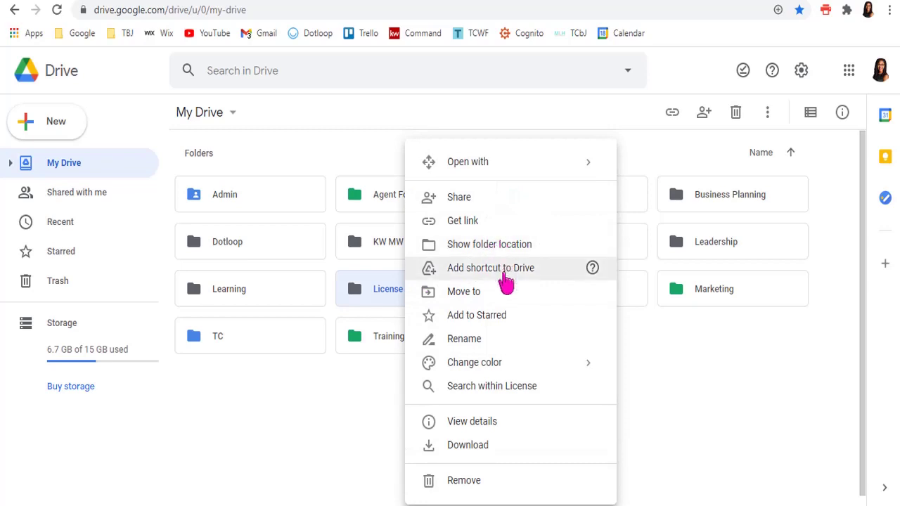
click(485, 294)
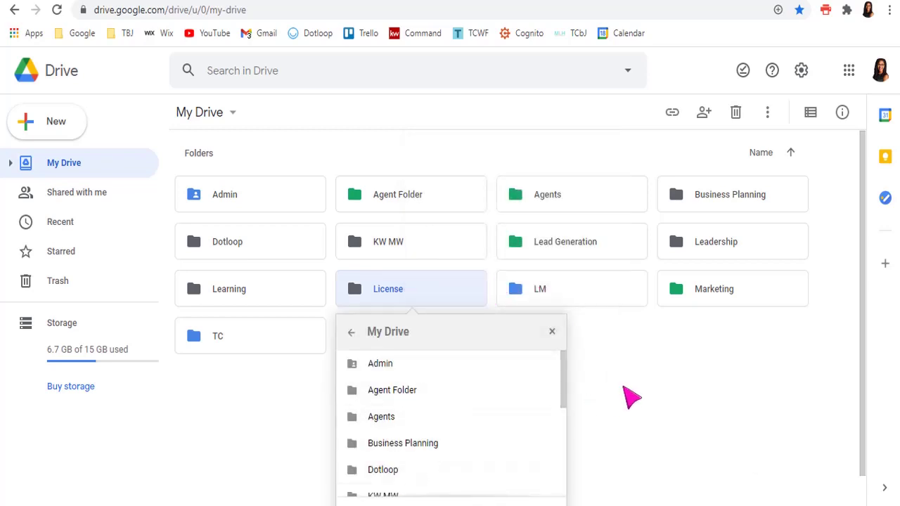
click(633, 396)
right_click(562, 209)
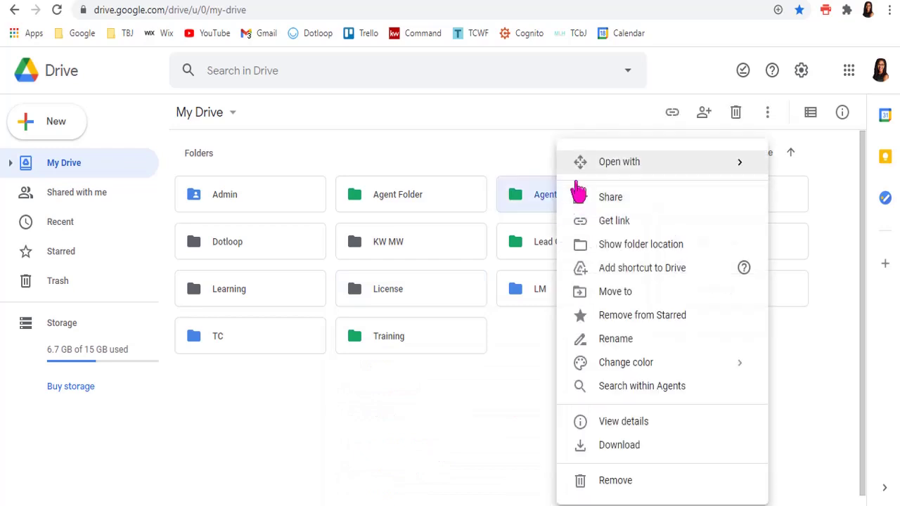
mouse_move(637, 165)
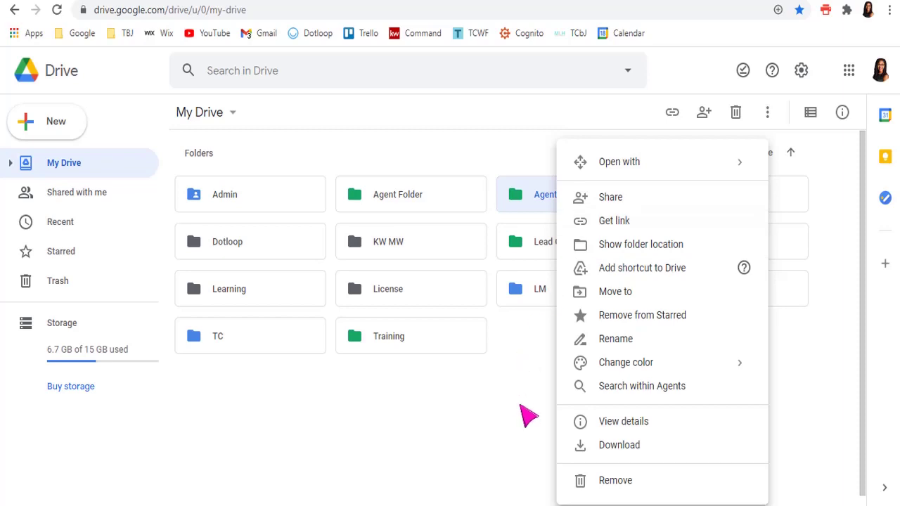
click(524, 415)
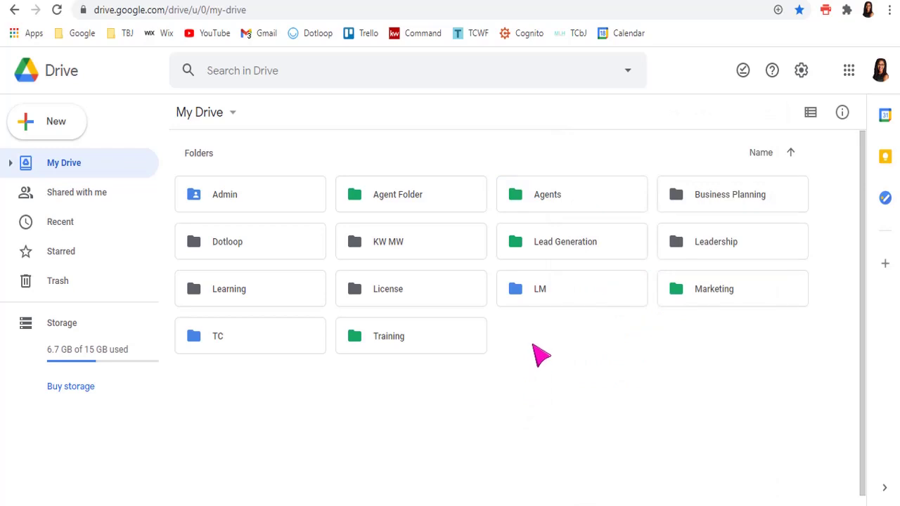
- Open Agent Folder and select its Forms folder
double_click(251, 256)
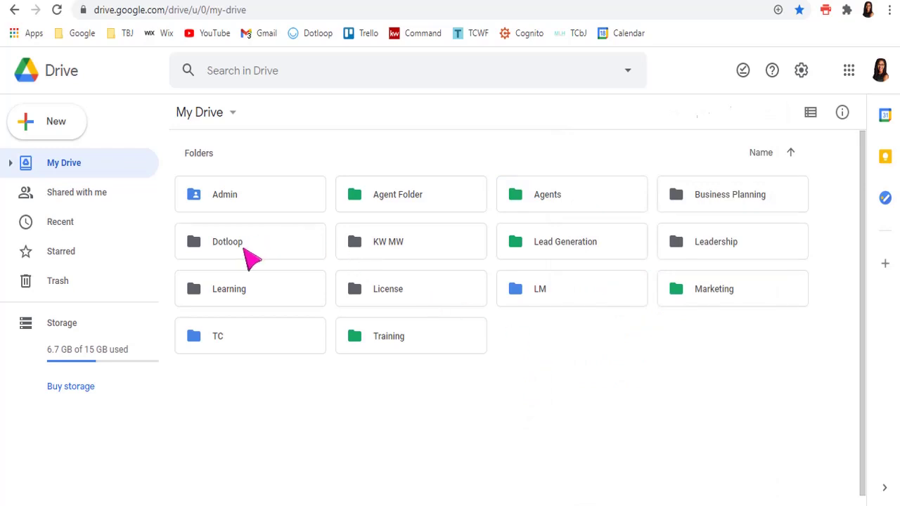
key(alt+Left)
double_click(446, 205)
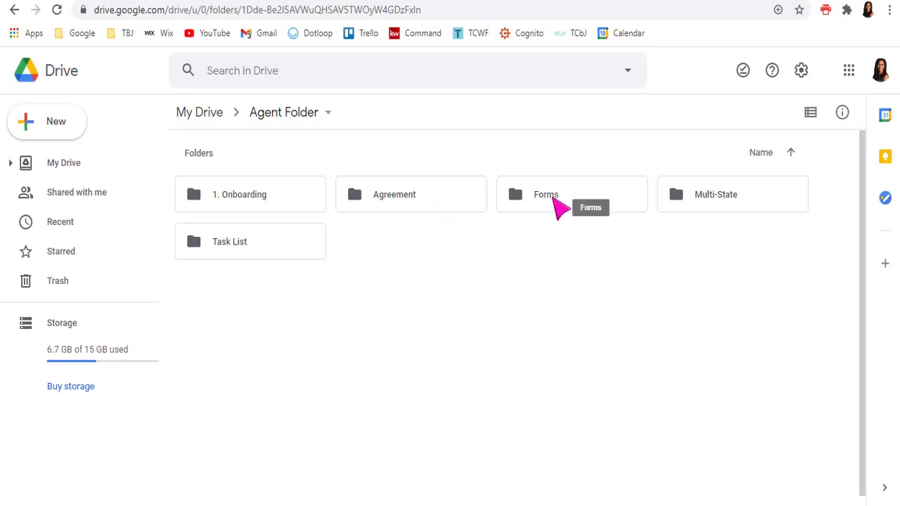
right_click(554, 199)
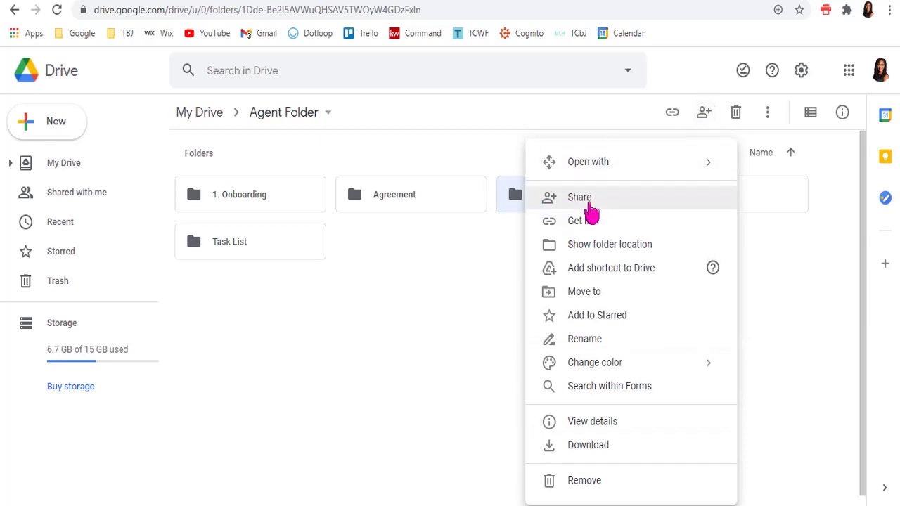
click(830, 286)
click(568, 203)
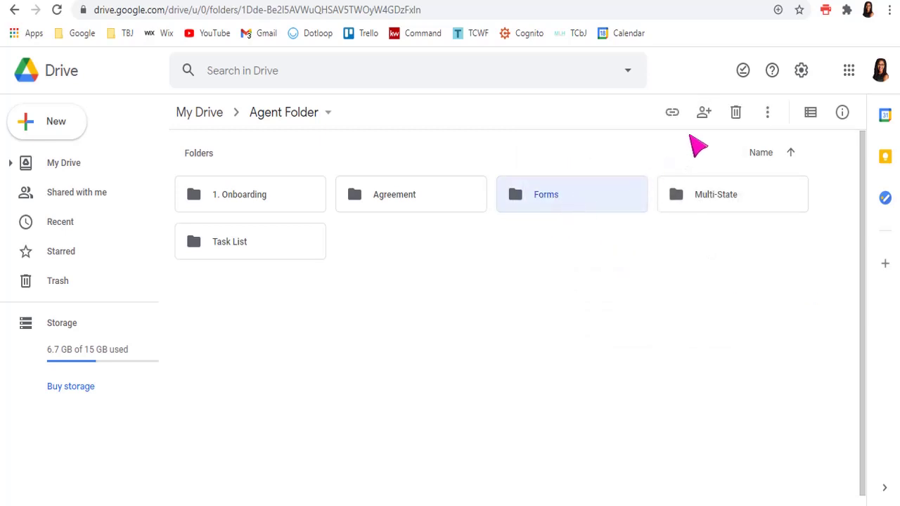
- Add the second account's e-mail as a share recipient for Forms, keeping Editor access
click(703, 114)
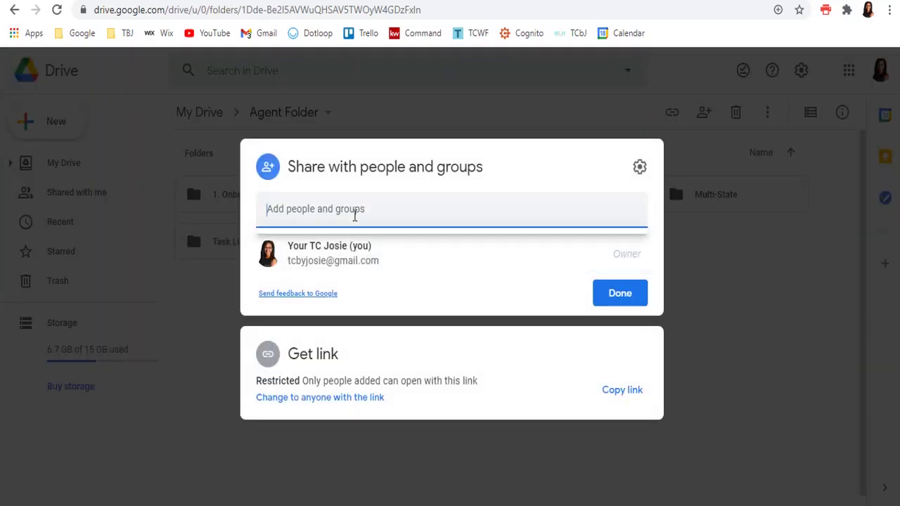
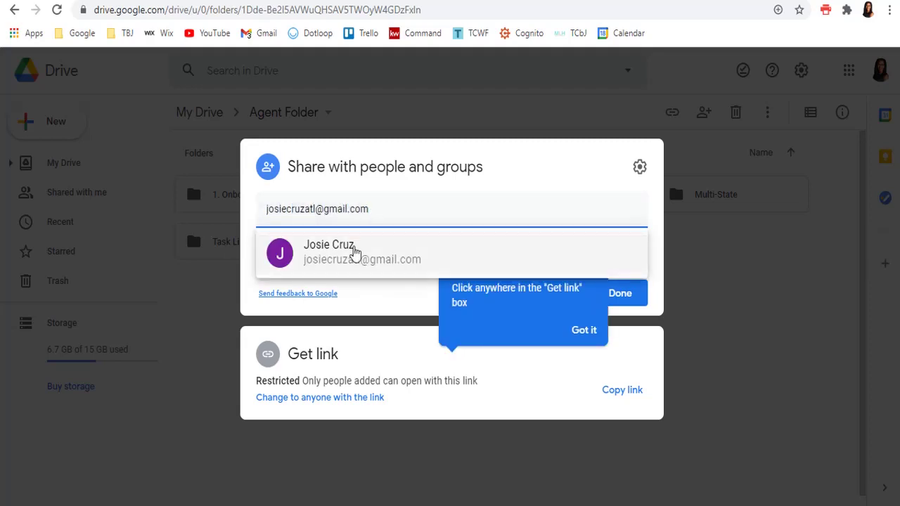
click(355, 253)
click(291, 267)
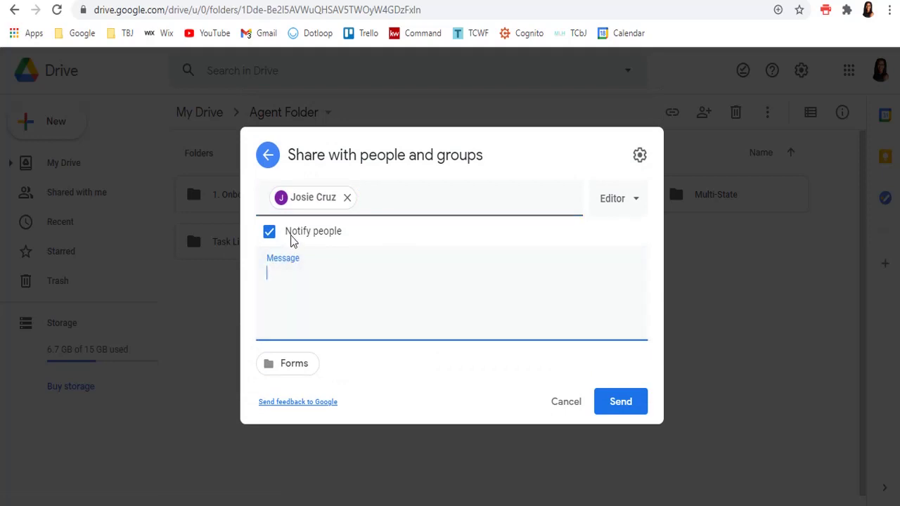
click(620, 204)
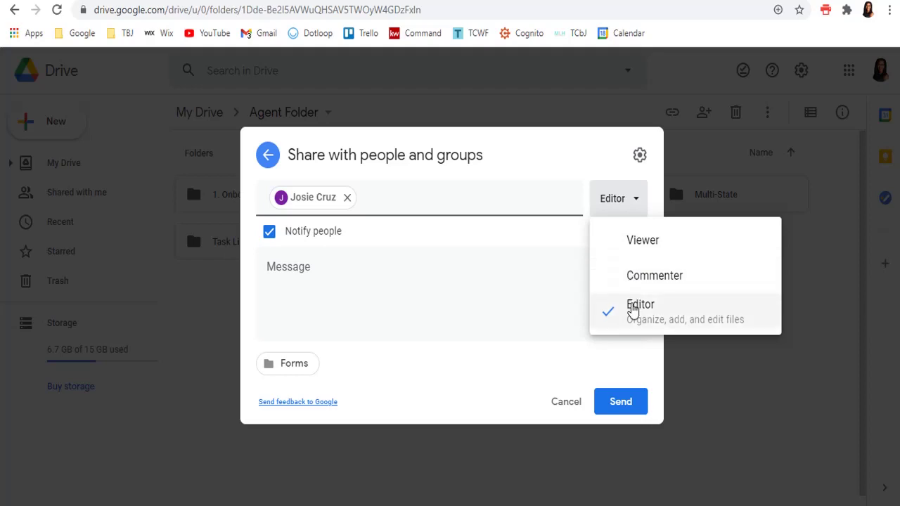
click(499, 321)
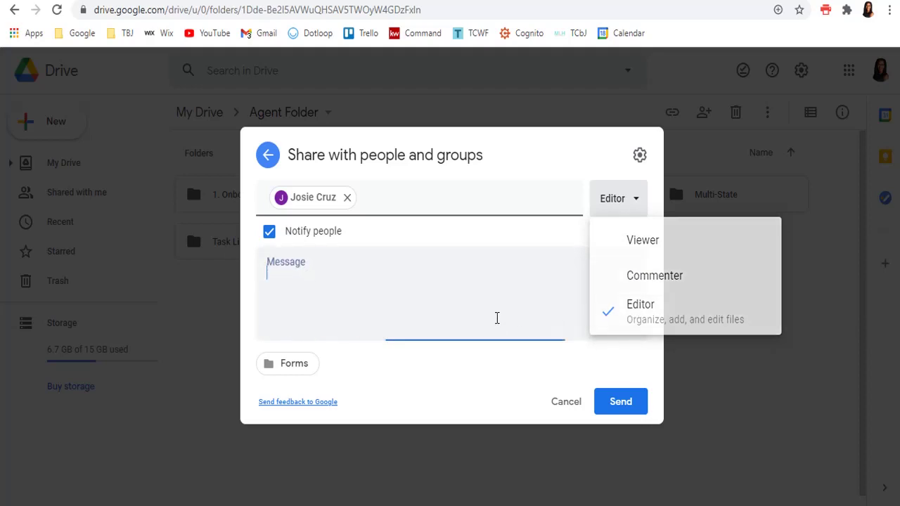
- Block editors from changing permissions or resharing, then send the Forms folder share
click(638, 162)
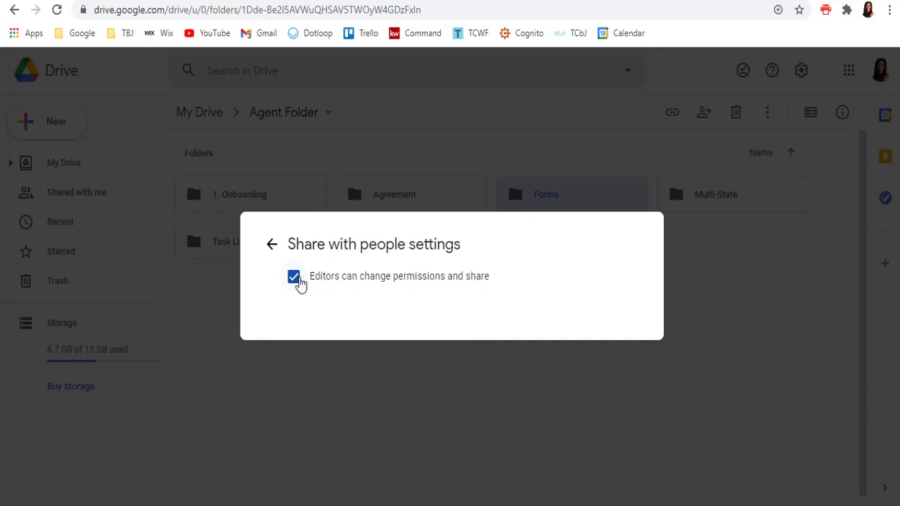
click(294, 277)
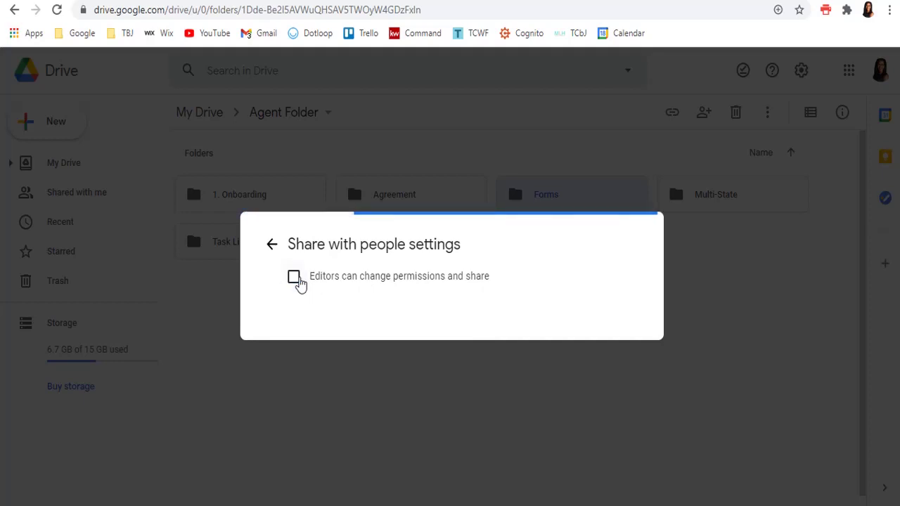
click(272, 246)
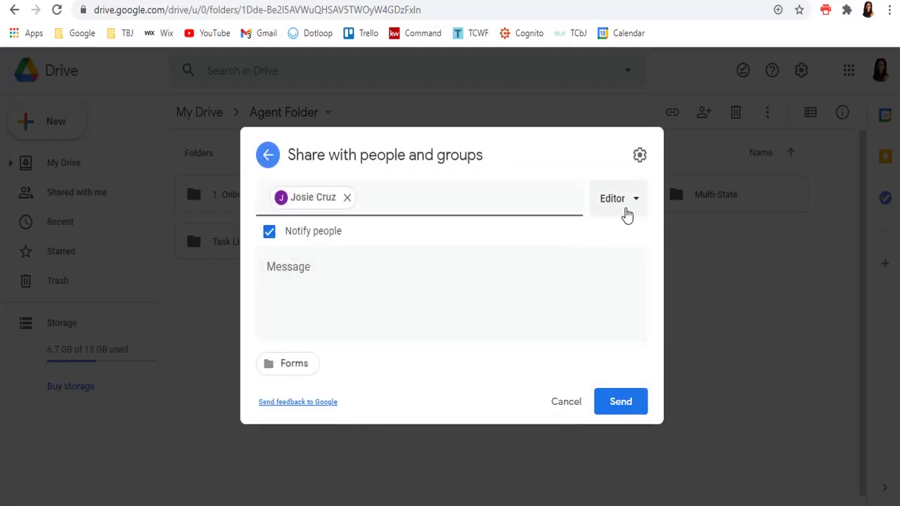
click(612, 406)
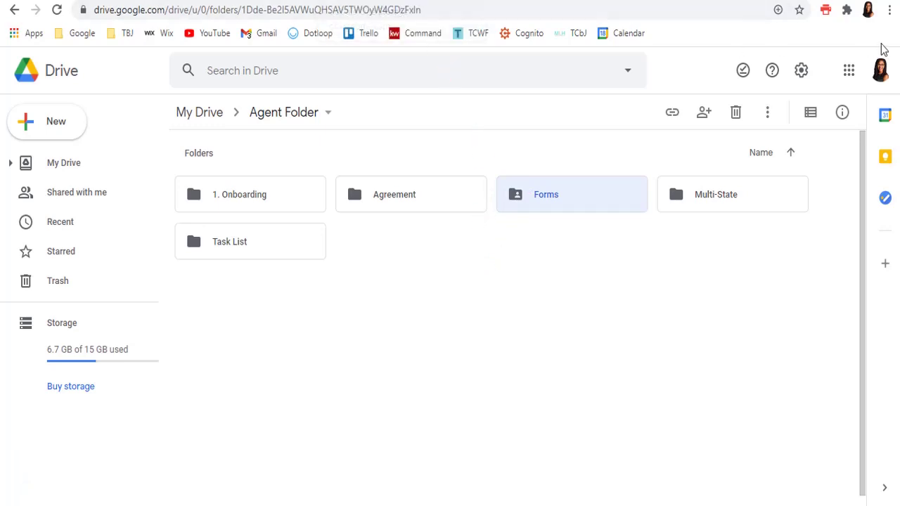
- As the second account, open Forms from Shared with me and bring up its new-item menu
click(879, 71)
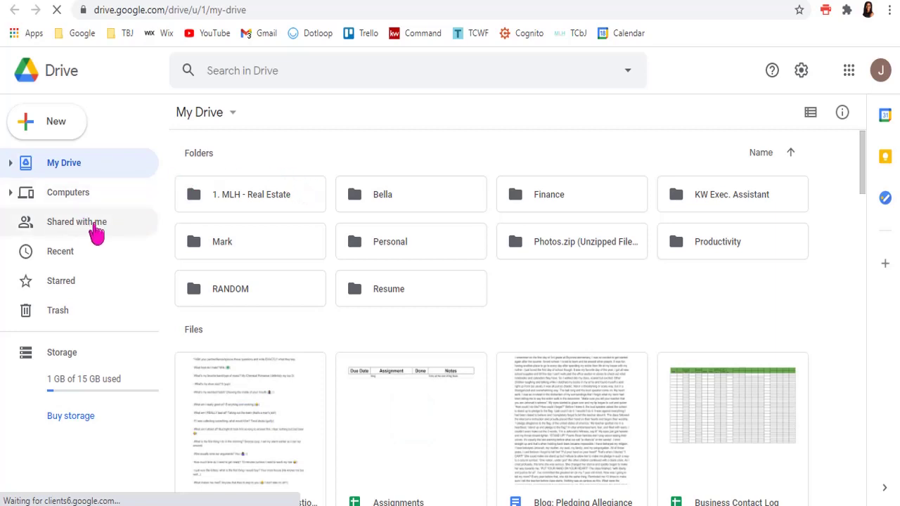
click(117, 232)
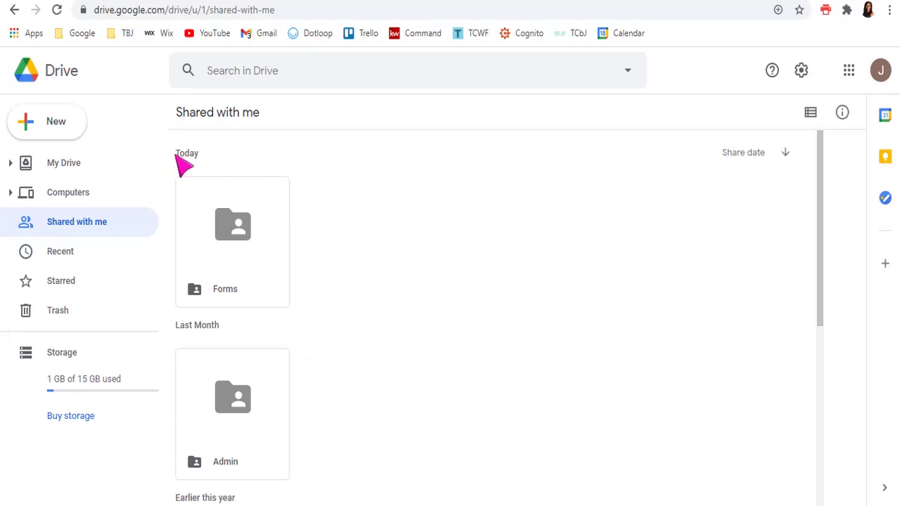
double_click(241, 237)
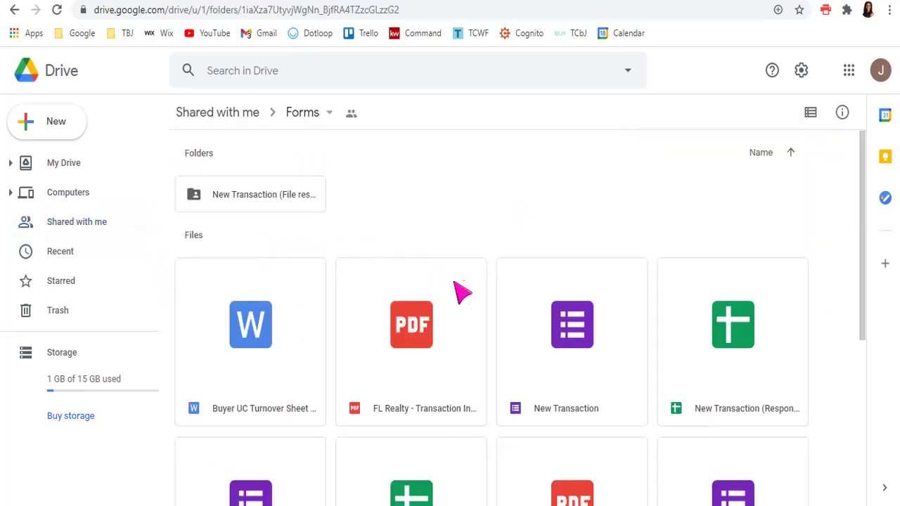
scroll(473, 292, down, 3)
scroll(481, 292, up, 2)
scroll(481, 291, down, 3)
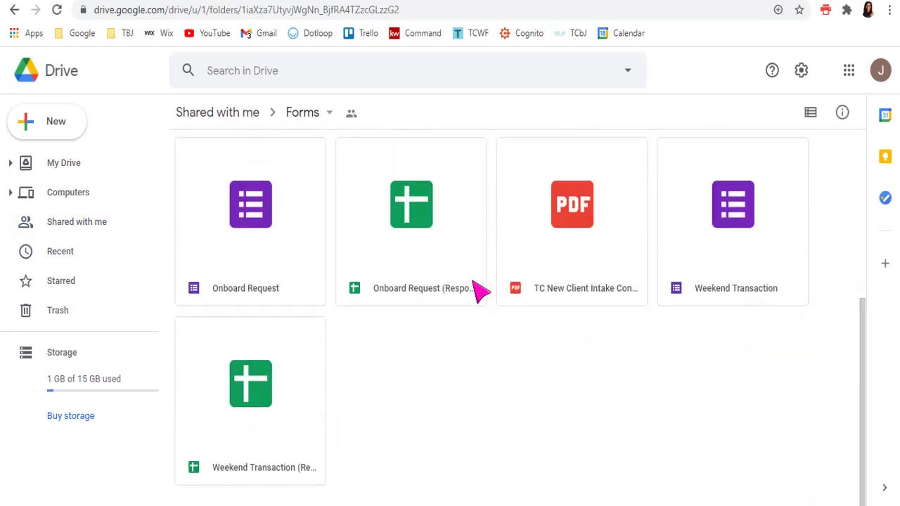
scroll(573, 393, up, 4)
right_click(437, 239)
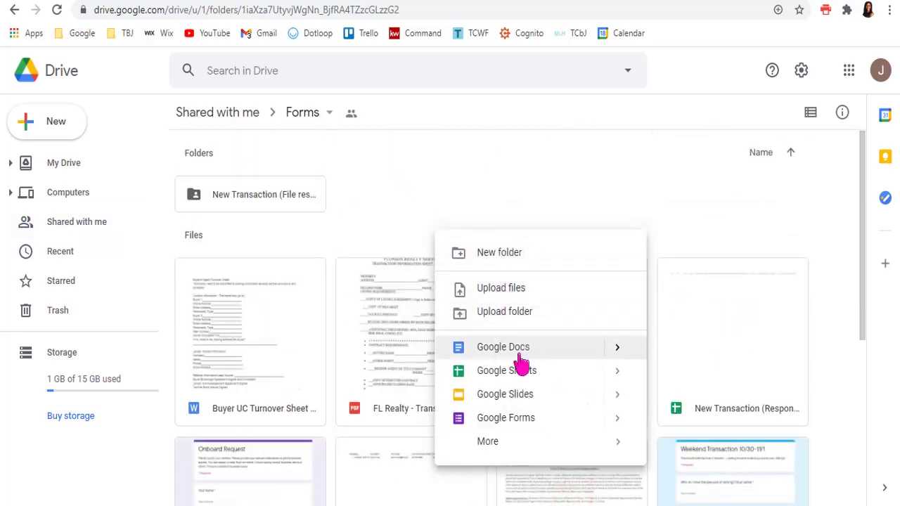
- Create a blank Google Doc in Forms containing 'jdfskaljf', then reopen it from the folder
click(520, 353)
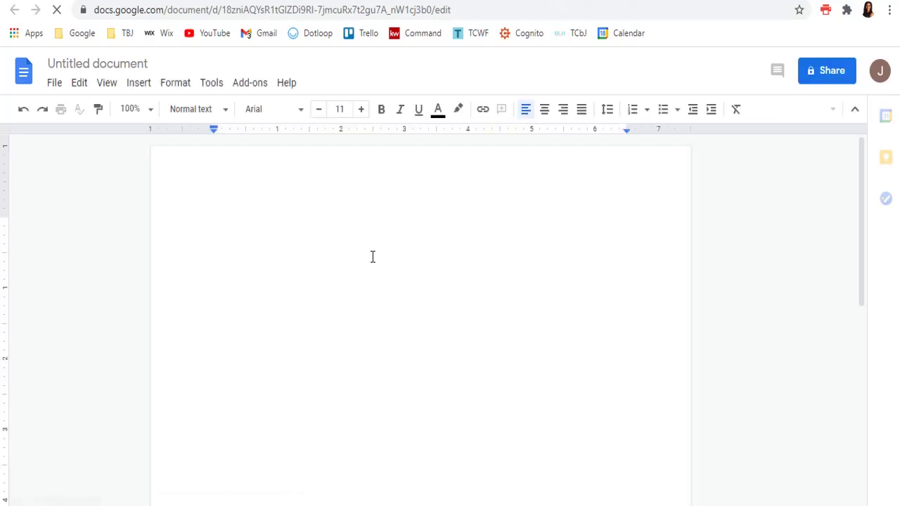
text(jdfskaljf)
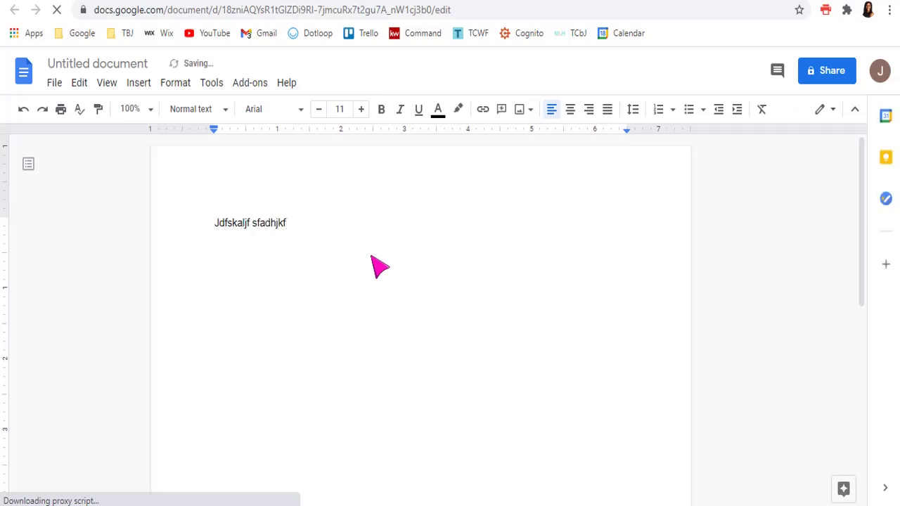
key(ctrl+Tab)
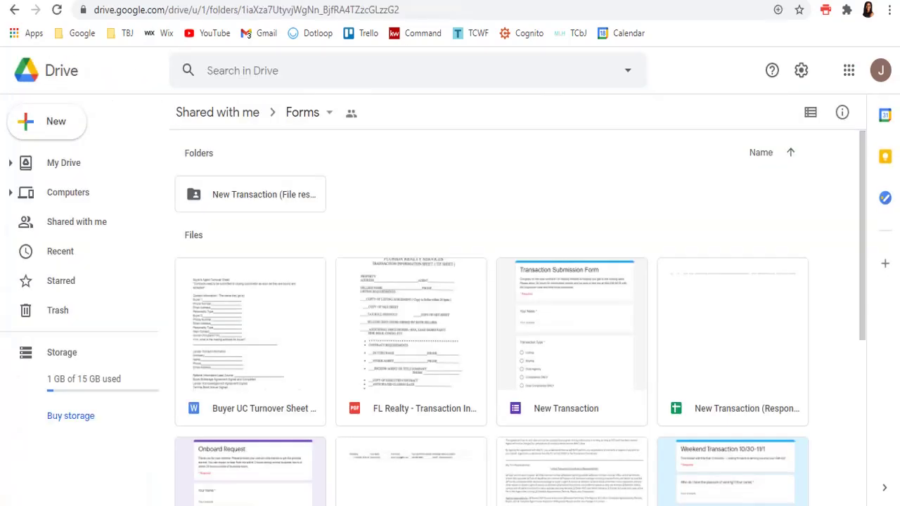
scroll(572, 288, down, 4)
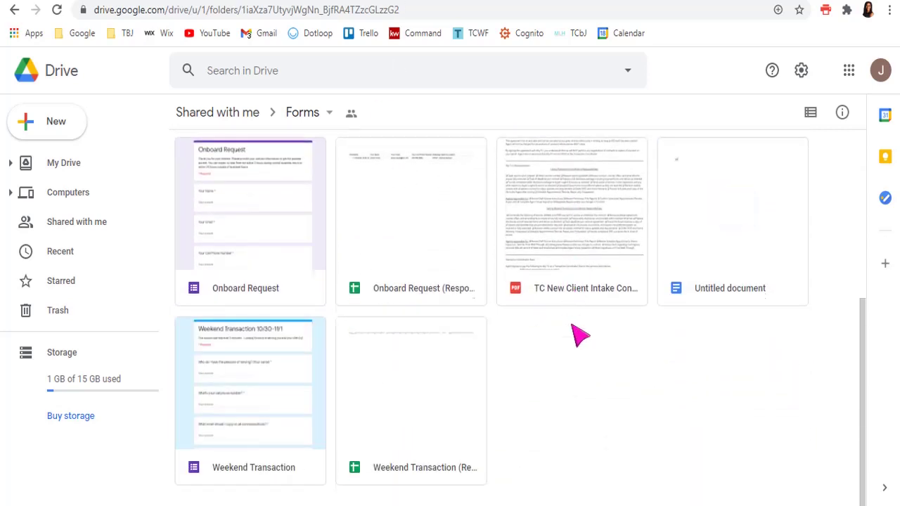
scroll(579, 333, up, 2)
double_click(731, 352)
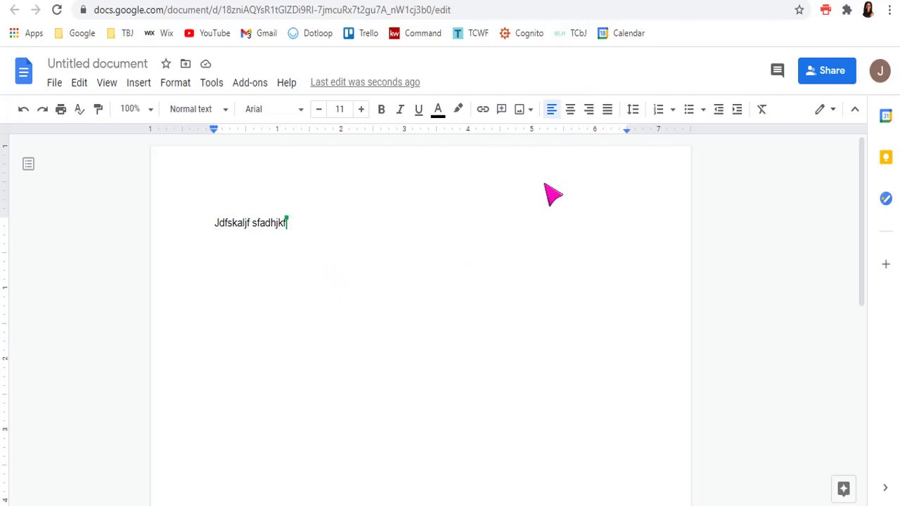
- Add a second line to the document with the text 'fdsafdsadh' and 'dsadfs'
key(Return)
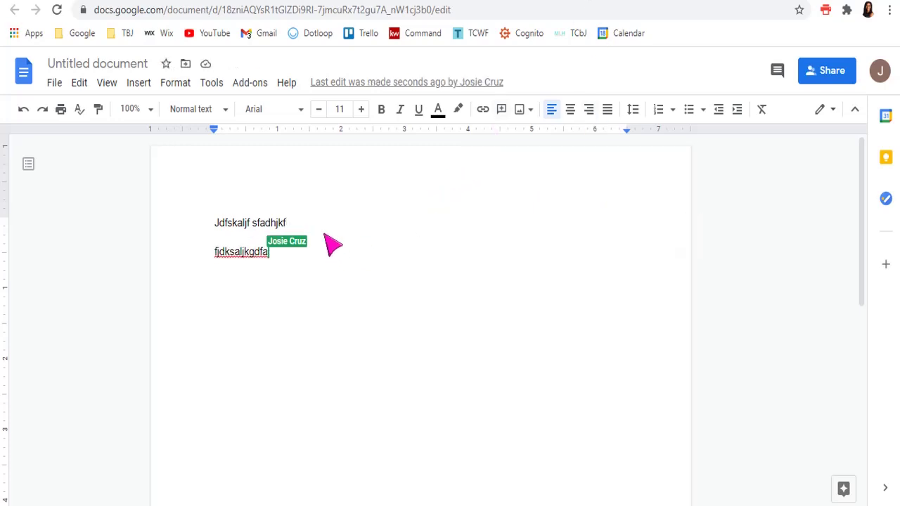
text(fdsa)
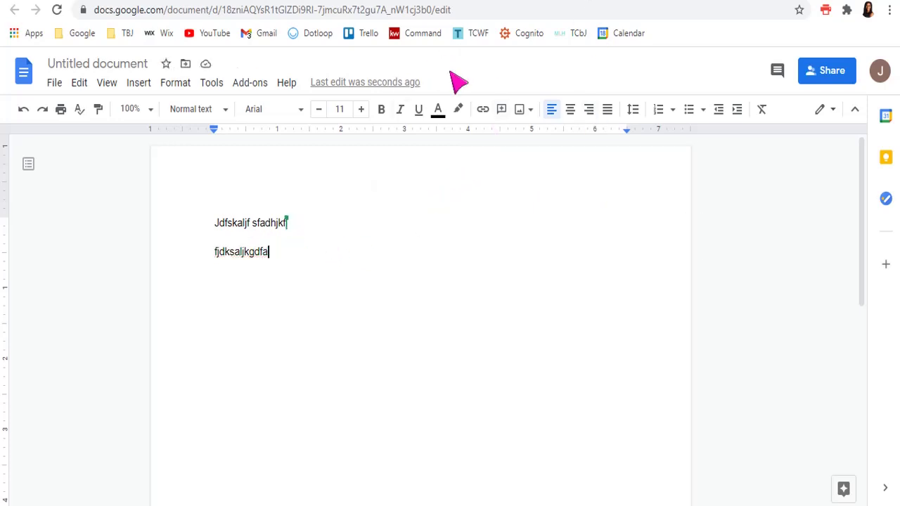
text(fdsadh)
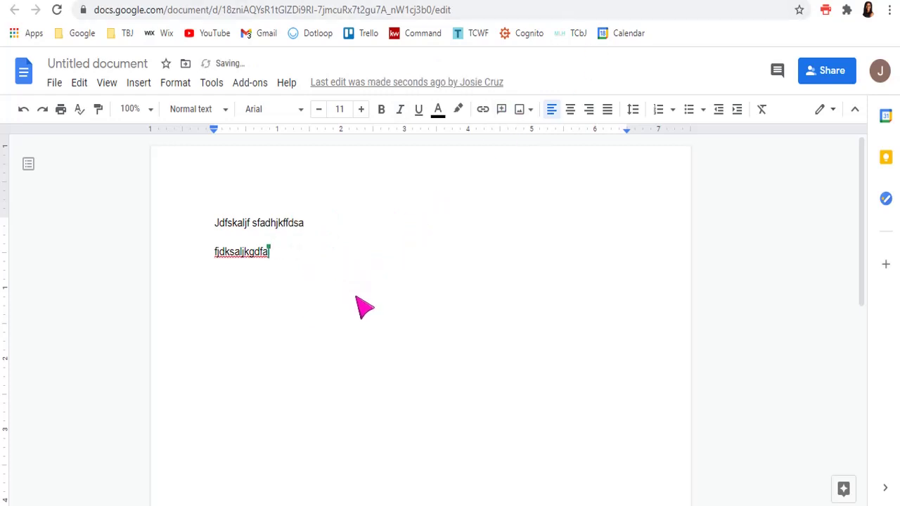
text(dsadfs)
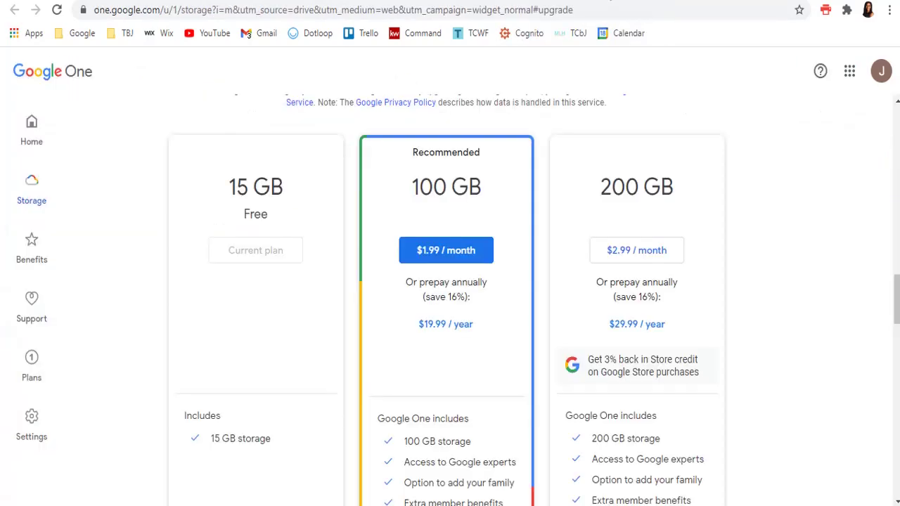
- Trash the Untitled document from the File menu and go to the Docs home screen
click(504, 0)
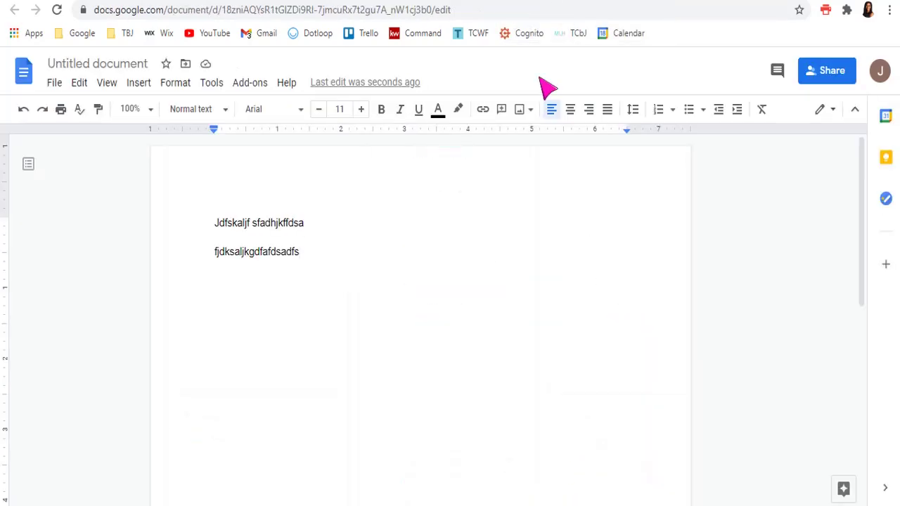
click(55, 84)
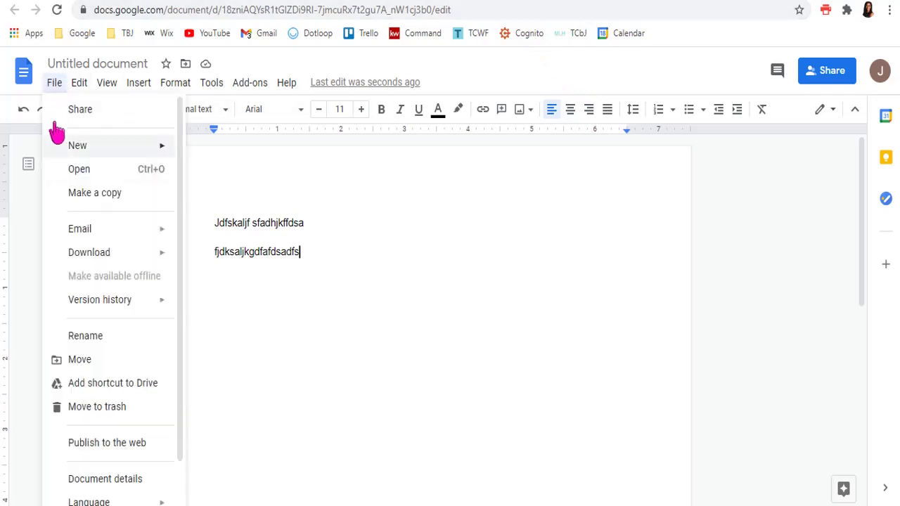
scroll(95, 355, down, 1)
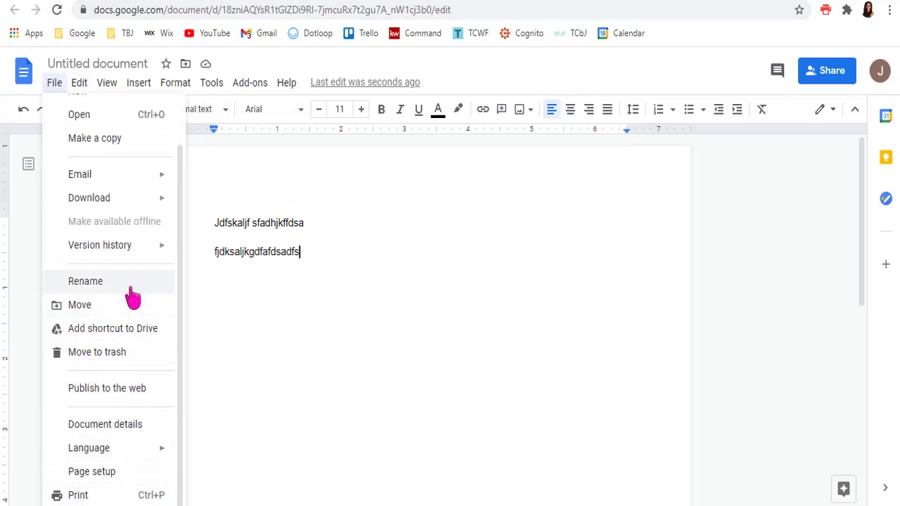
click(111, 352)
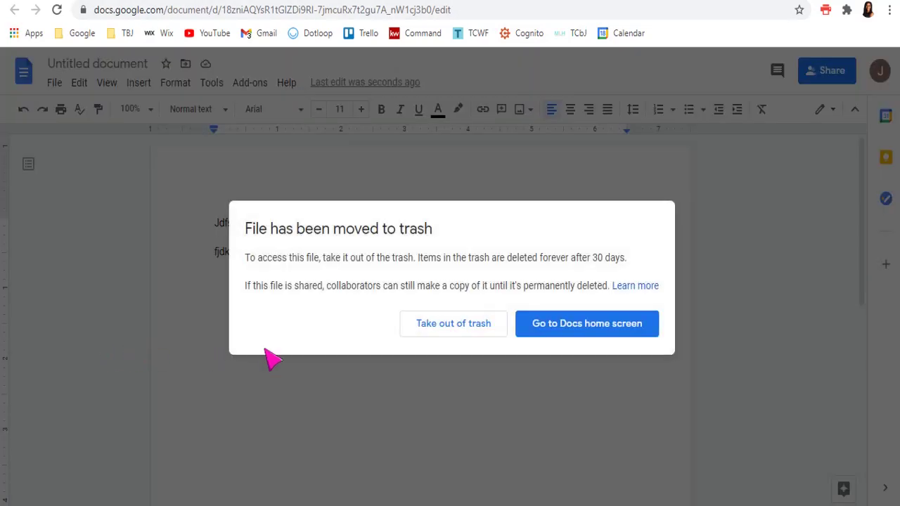
click(584, 331)
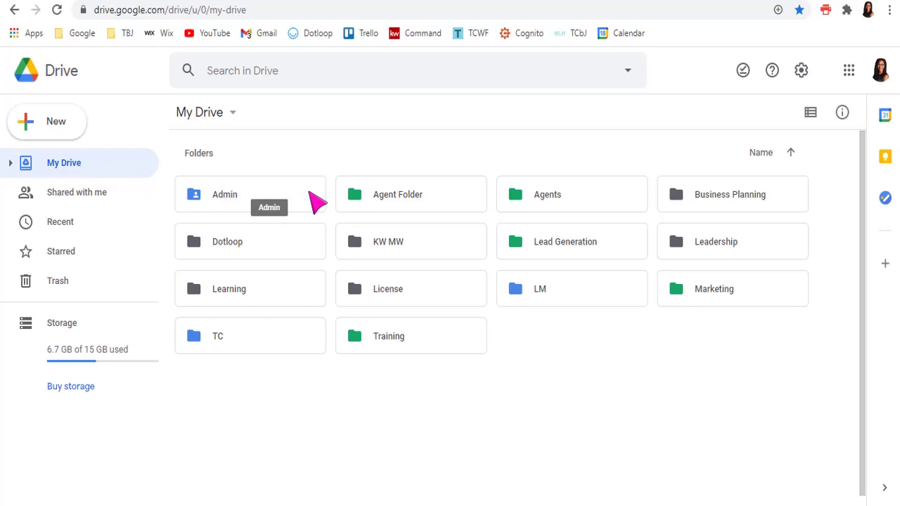
- Open Agent Folder > Forms and review its Activity, showing the test document created then trashed
double_click(432, 199)
double_click(520, 200)
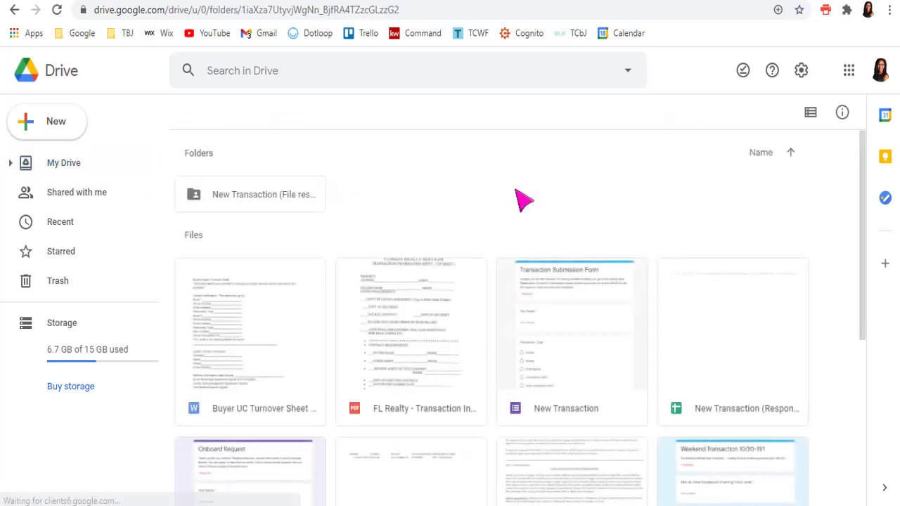
click(843, 118)
click(814, 211)
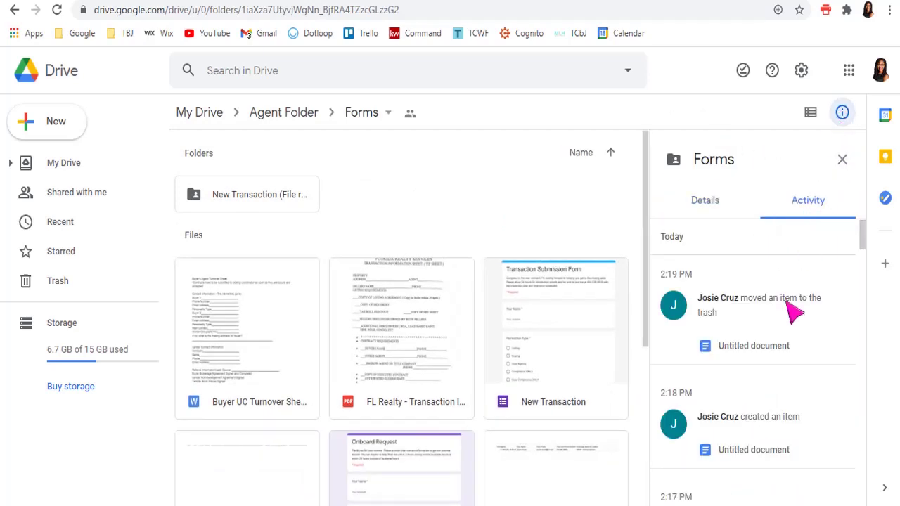
scroll(793, 312, down, 3)
scroll(793, 312, up, 3)
scroll(805, 368, down, 3)
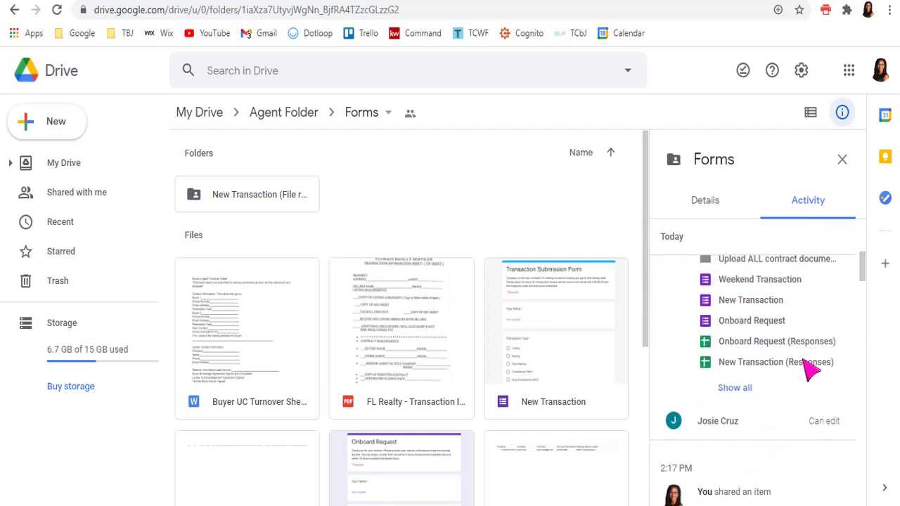
scroll(805, 367, up, 3)
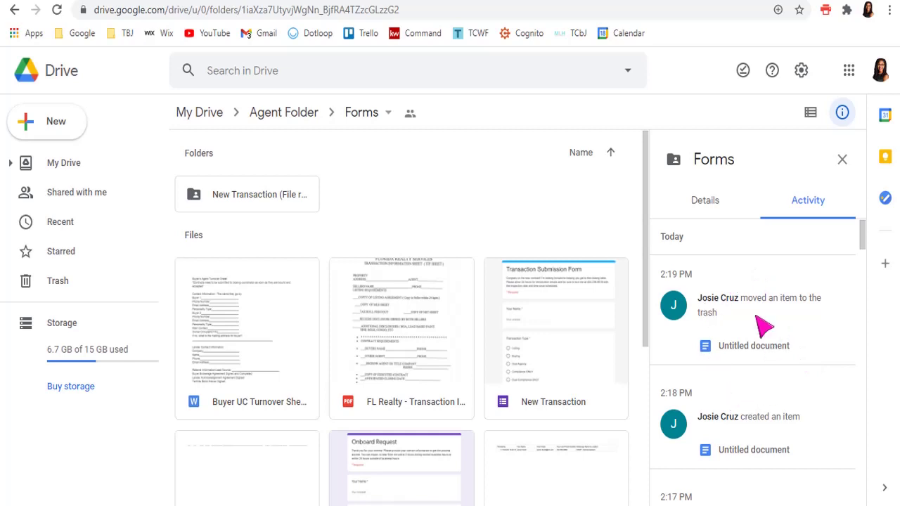
click(843, 160)
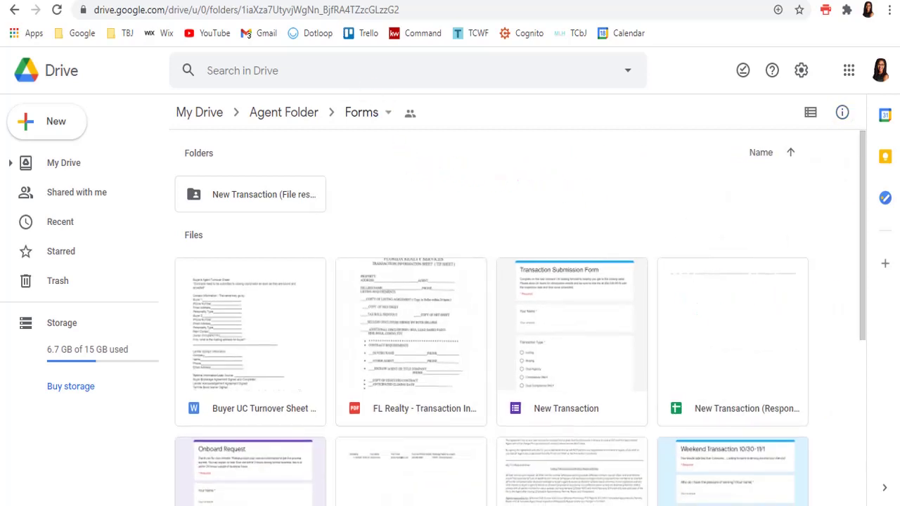
- Search 'chrome extensions' in a new tab, go to the Chrome Web Store and search google drive
key(ctrl+t)
text(chri)
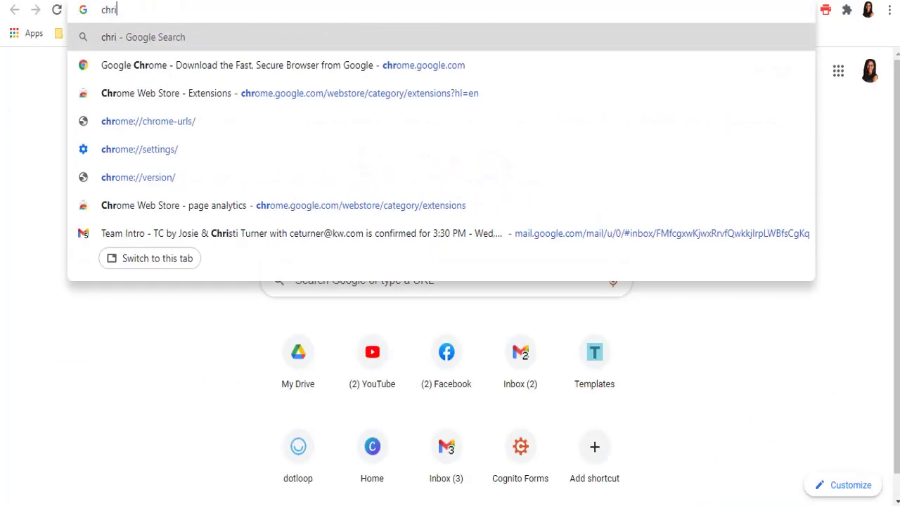
key(BackSpace)
text(ome exten)
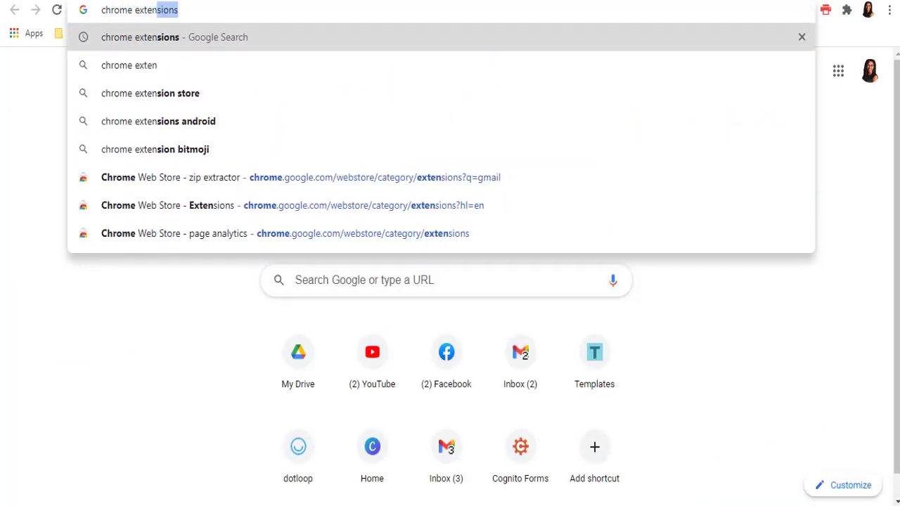
key(Return)
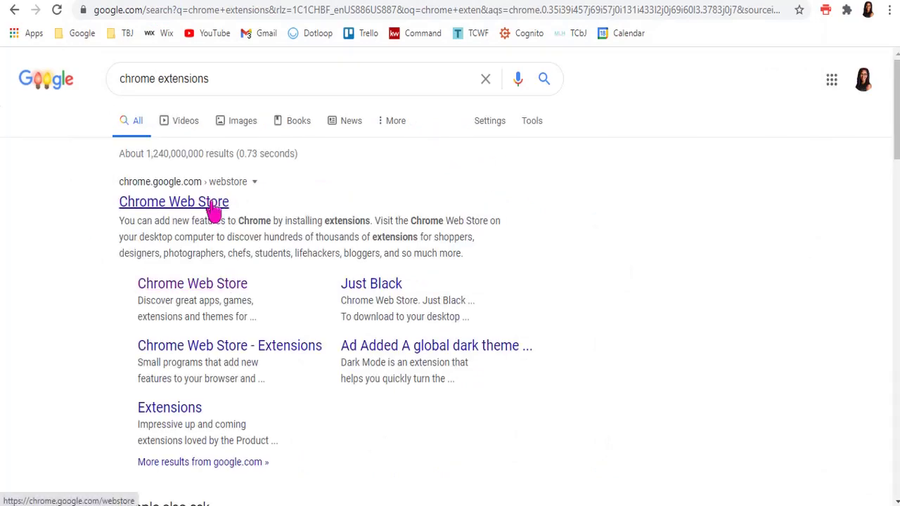
click(189, 203)
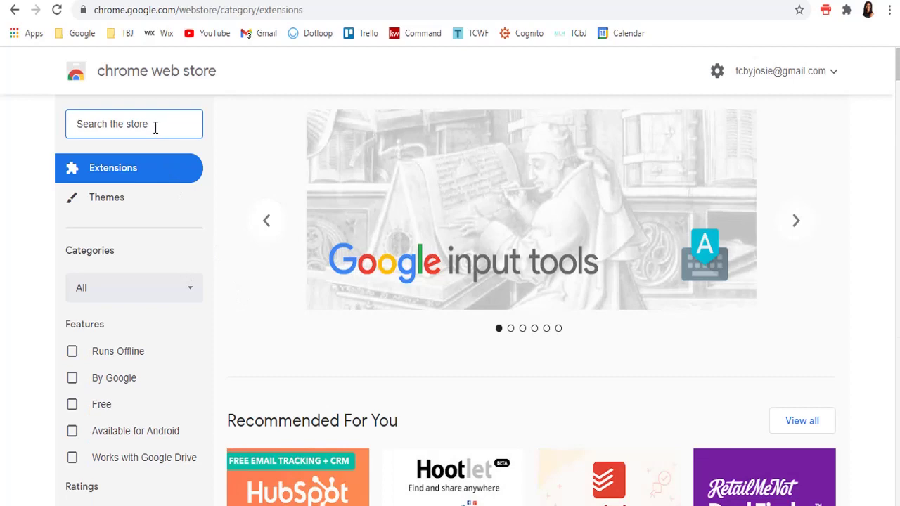
text(google drive)
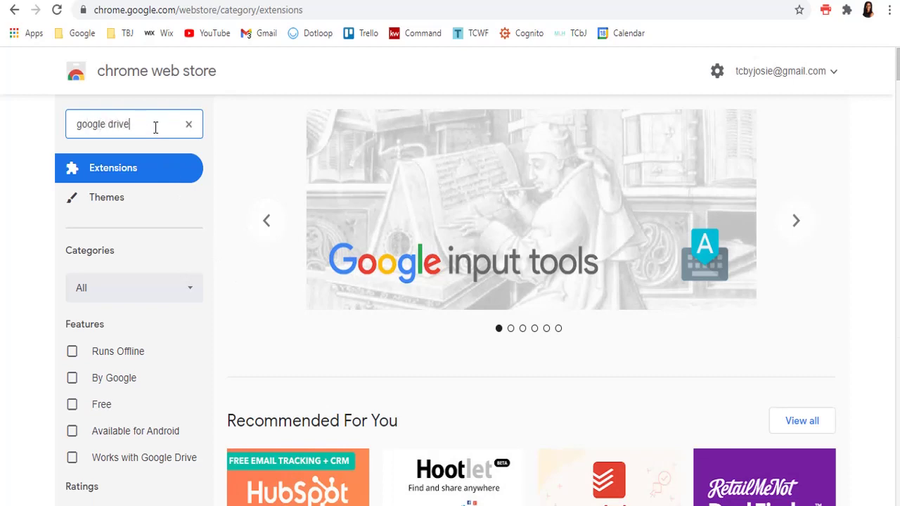
key(Return)
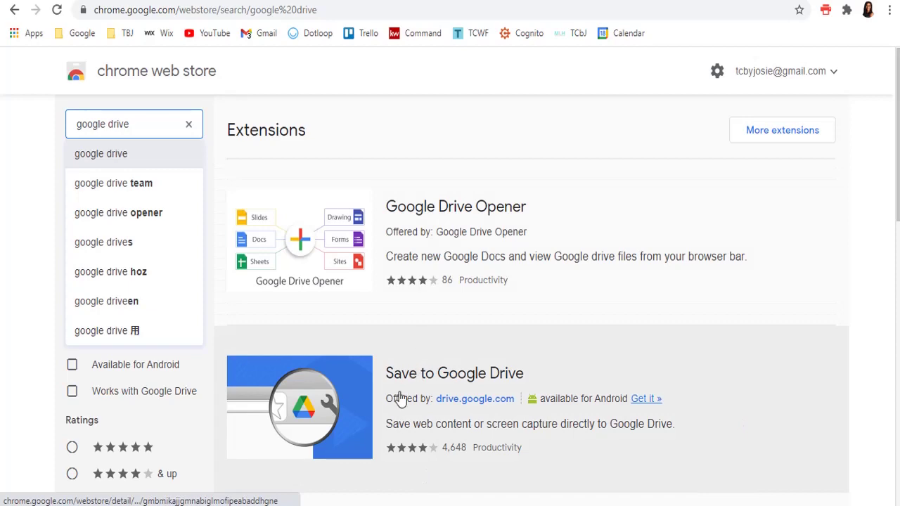
- Open the Save to Google Drive extension page and add the extension to Chrome
click(325, 402)
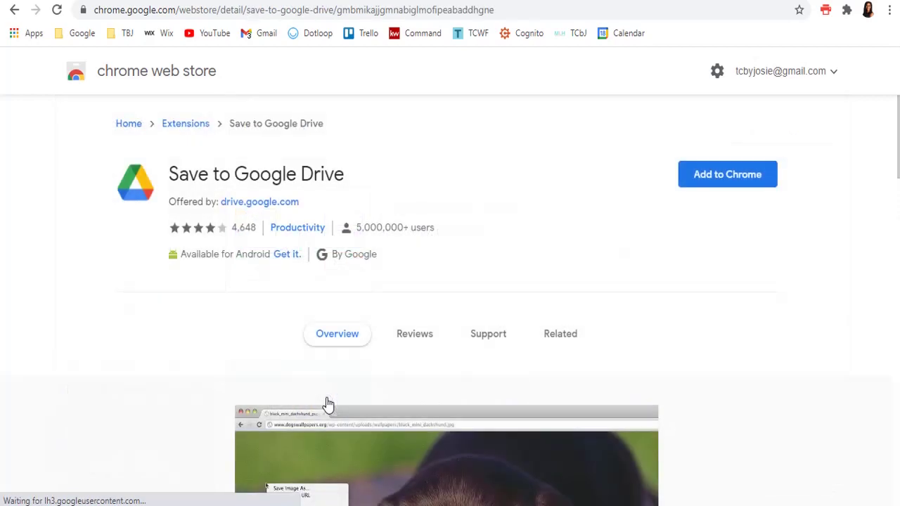
click(747, 179)
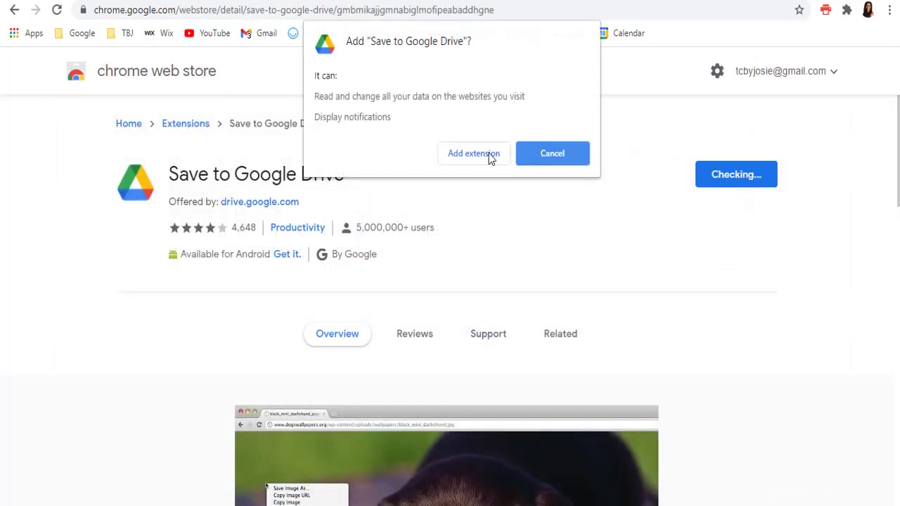
click(478, 154)
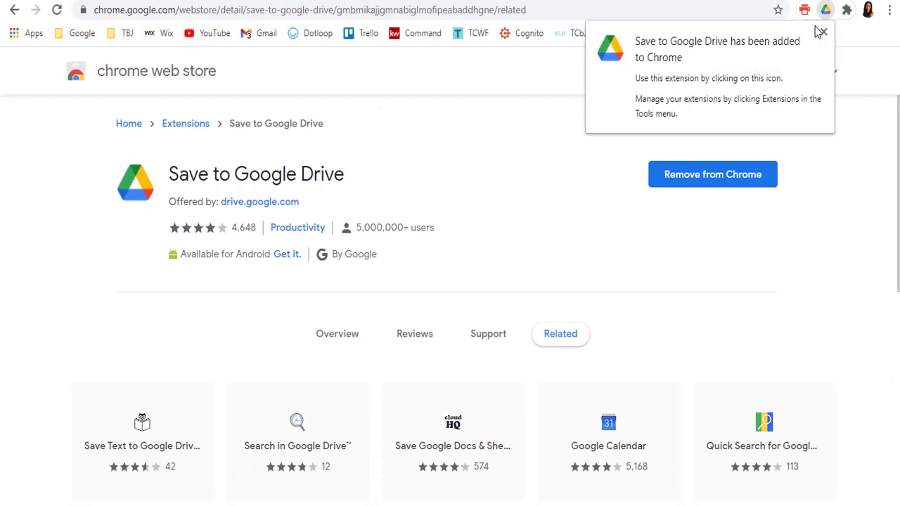
click(824, 35)
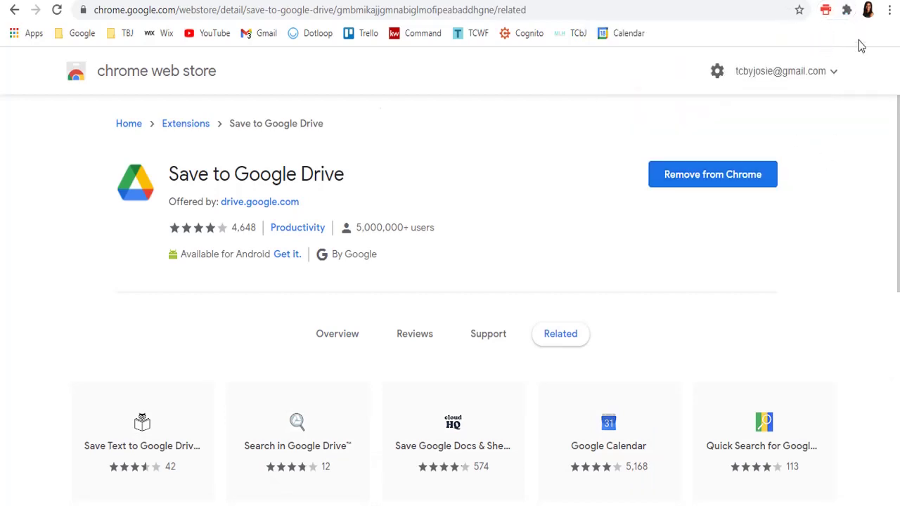
- Pin Save to Google Drive in Chrome's Extensions menu
click(848, 11)
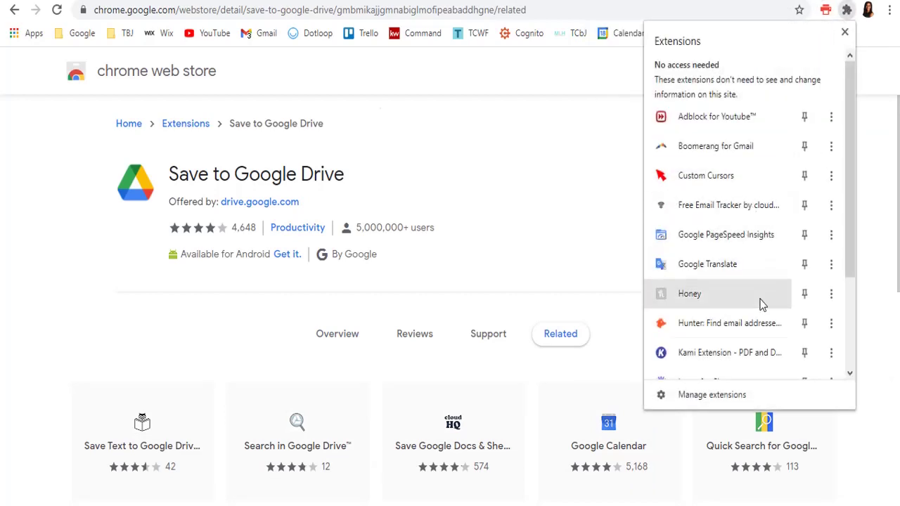
scroll(765, 316, down, 3)
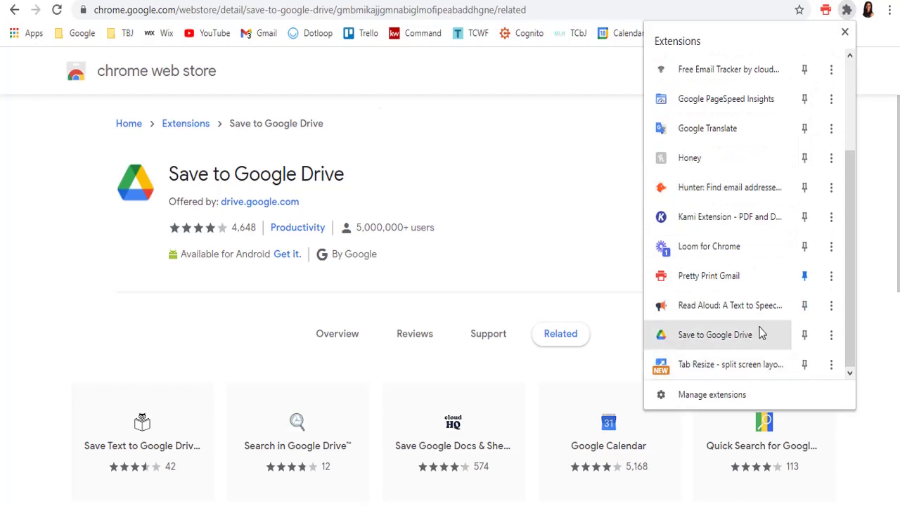
click(805, 335)
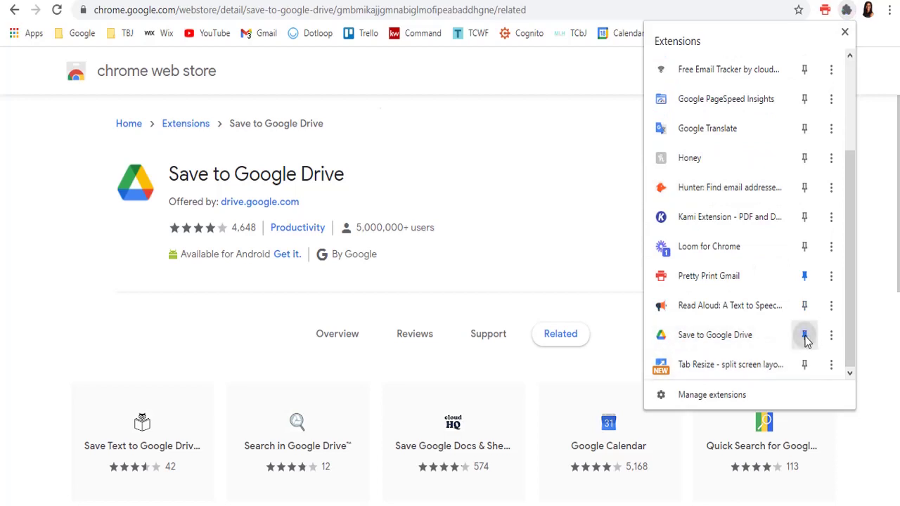
click(614, 211)
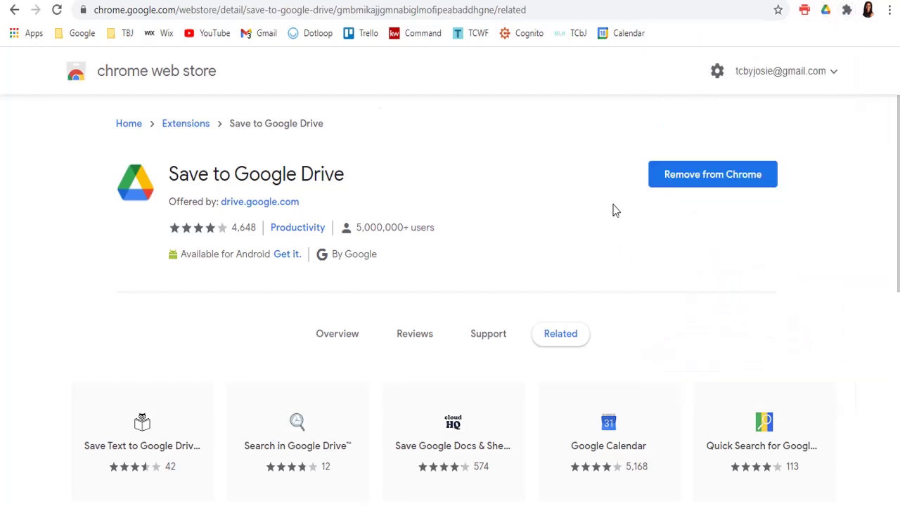
click(632, 15)
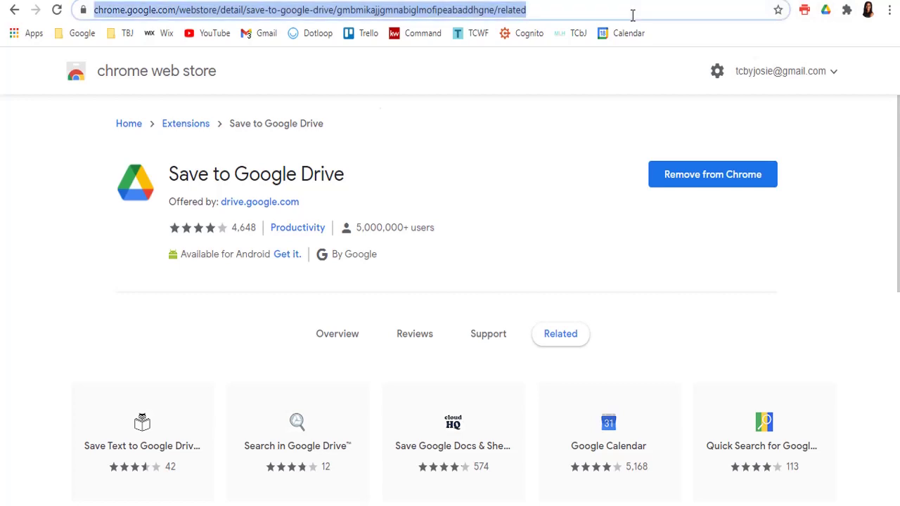
- Search Google Images for 'youtube icon' and save the first image to Google Drive
text(youtube ico)
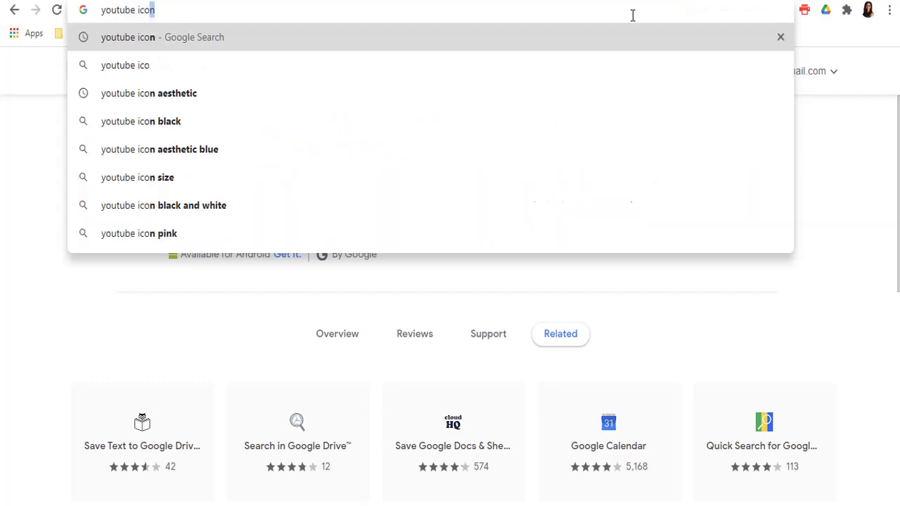
text(n)
key(Return)
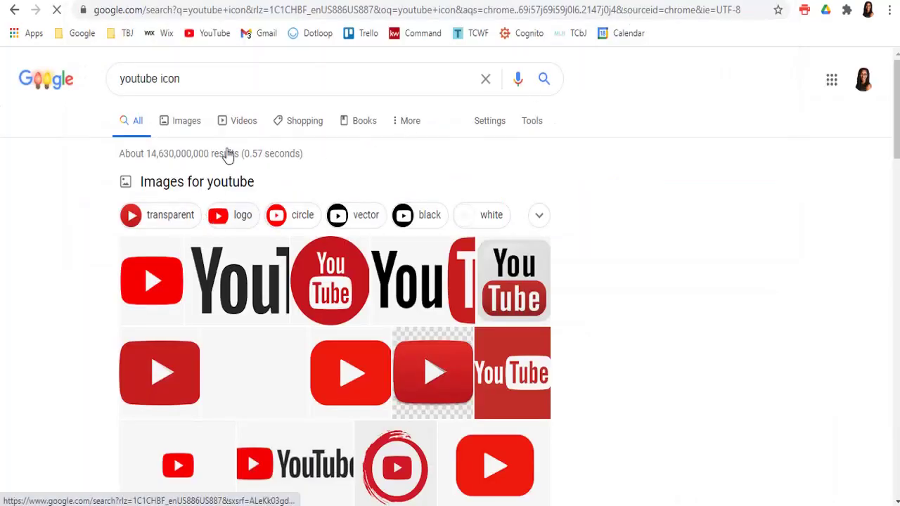
click(193, 125)
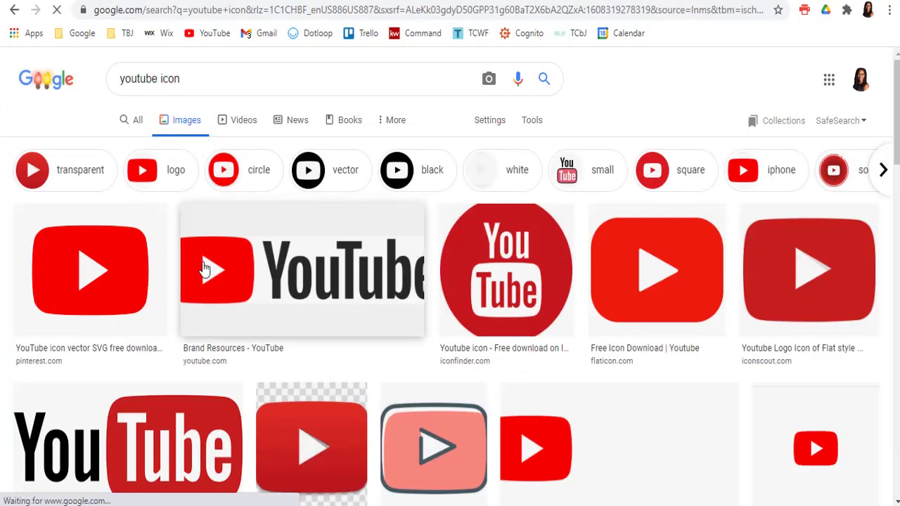
right_click(95, 266)
mouse_move(134, 230)
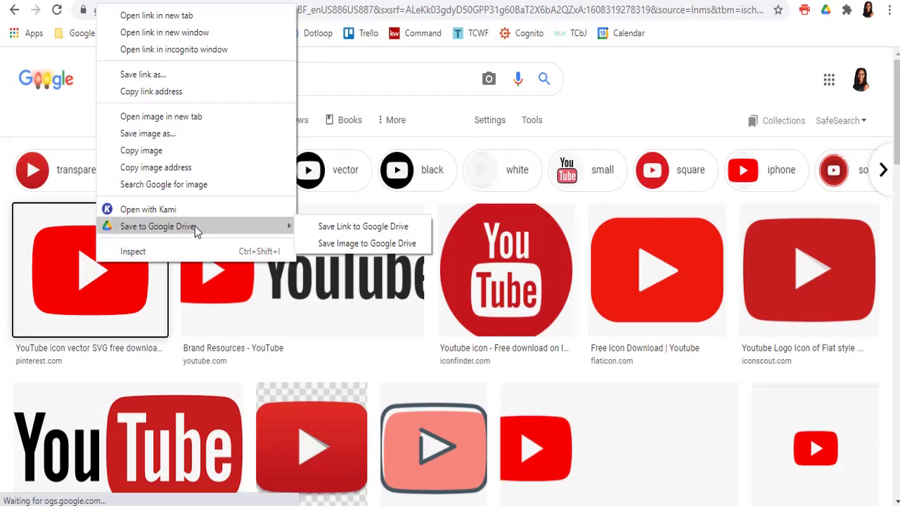
click(336, 243)
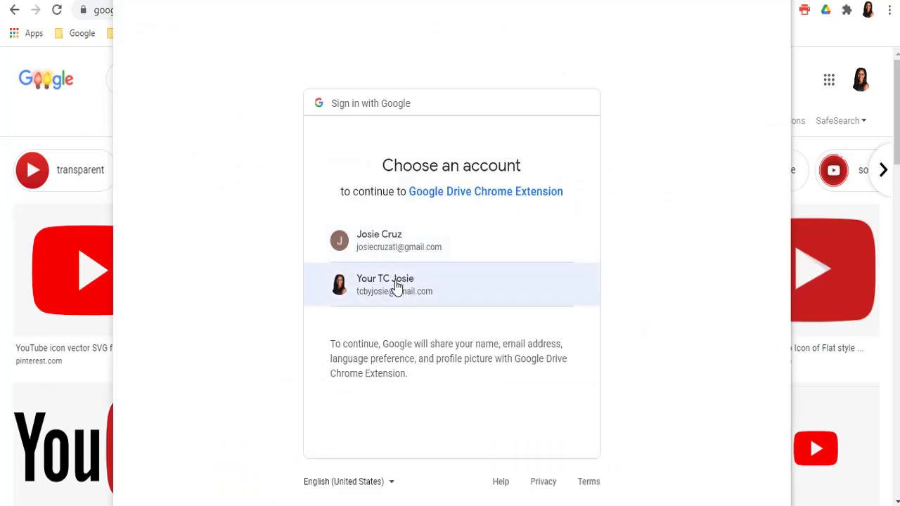
- Authorize the second Google account for the extension and find Untitled image.png in My Drive
click(396, 285)
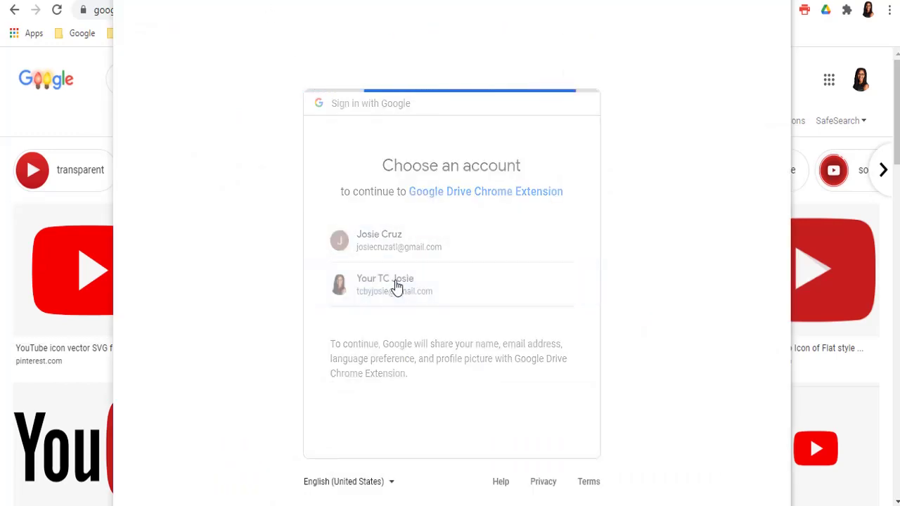
scroll(398, 287, down, 3)
click(539, 450)
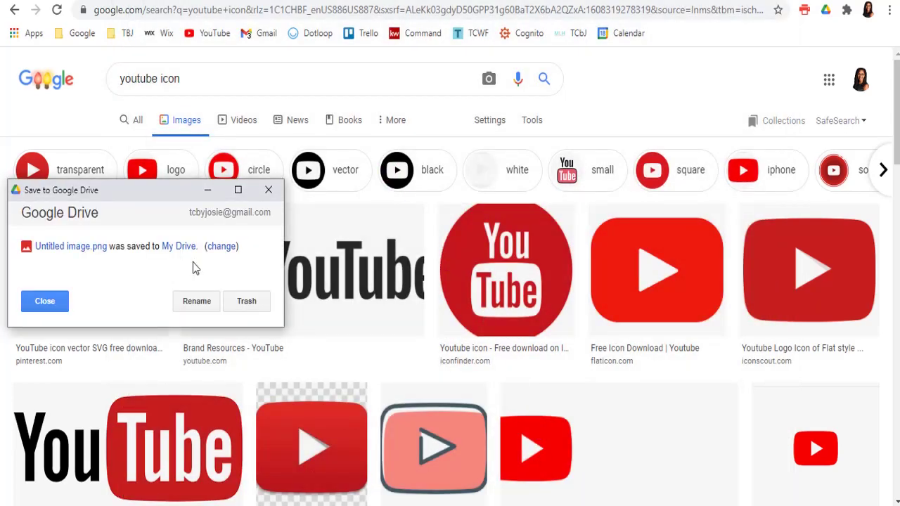
click(221, 247)
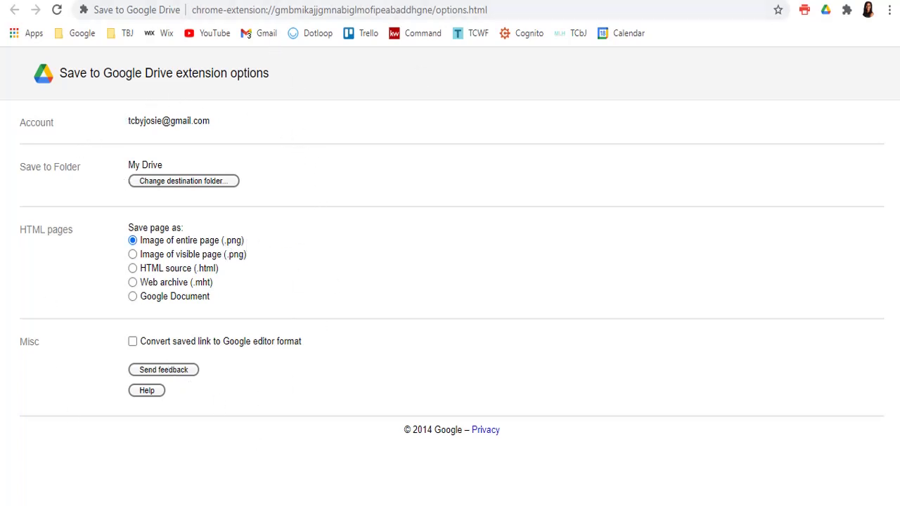
key(ctrl+Tab)
key(ctrl+Tab)
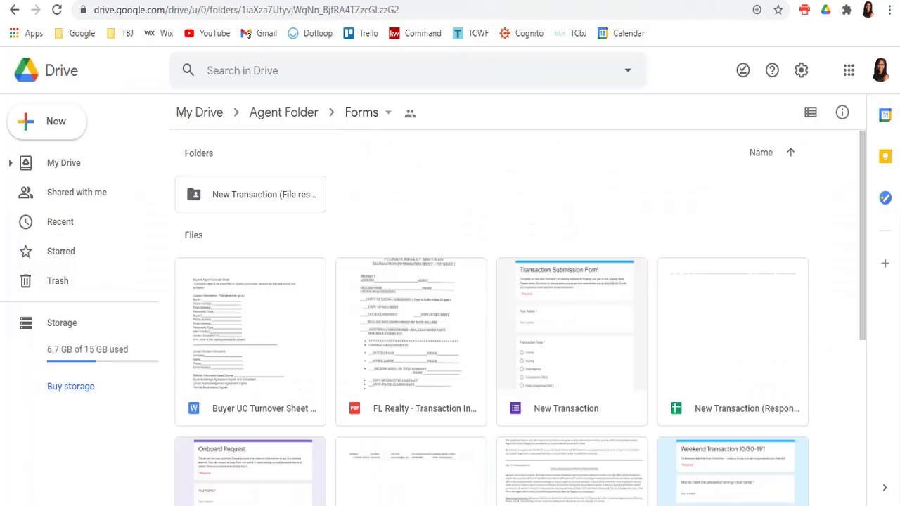
click(83, 168)
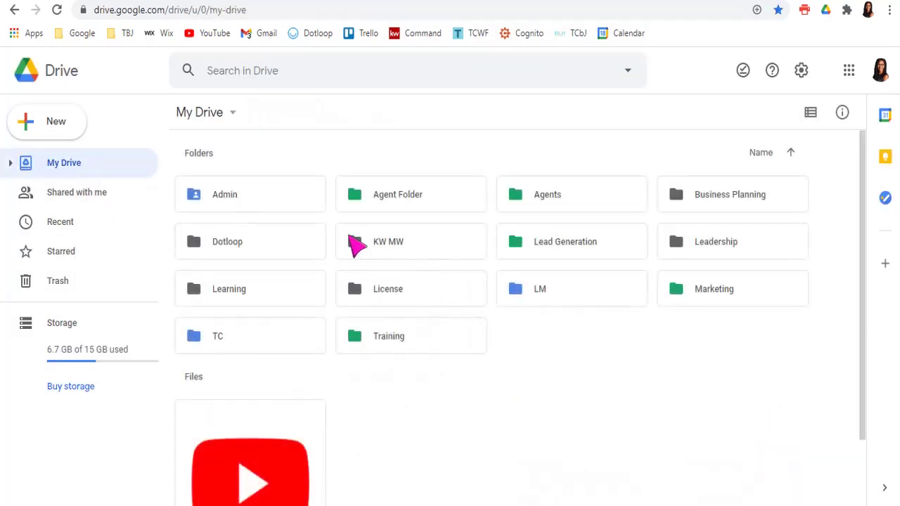
scroll(501, 337, down, 1)
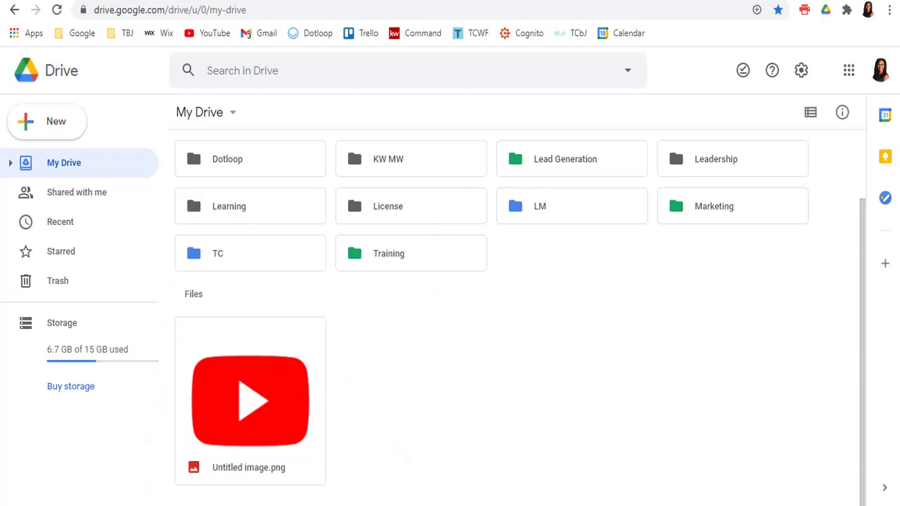
- Load tcbyjosie.com in a new tab and save an image of the page with the Save to Google Drive icon
key(ctrl+t)
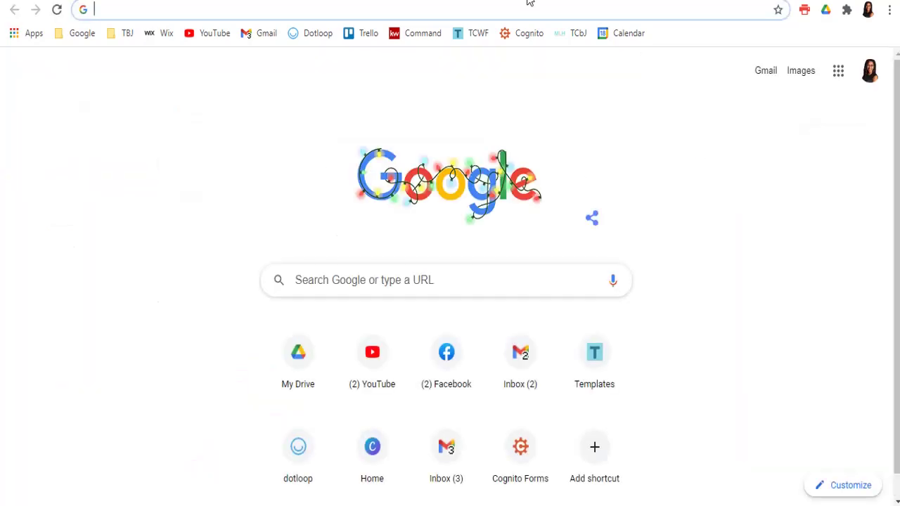
text(tcby)
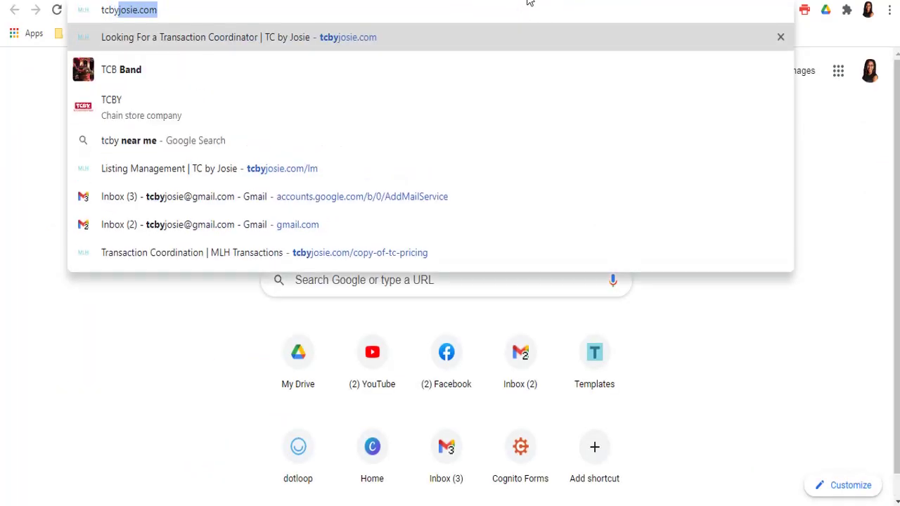
text(josie)
key(Return)
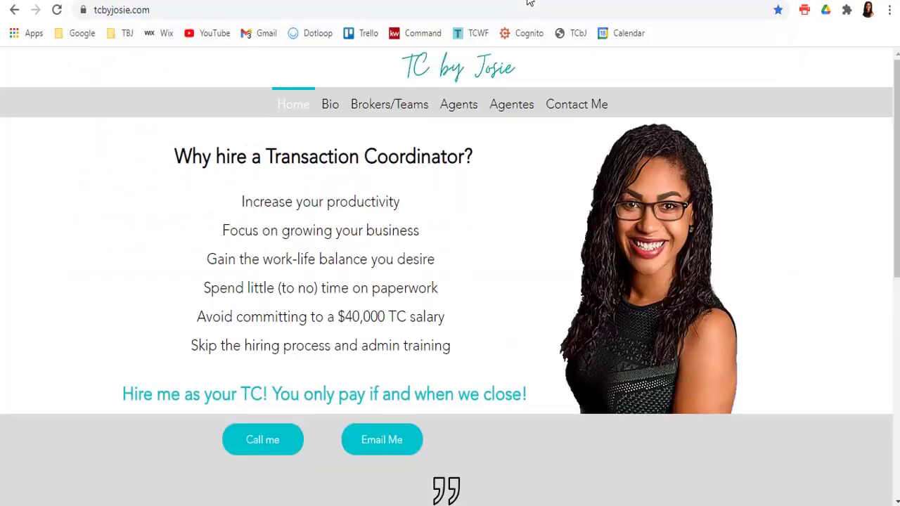
click(827, 13)
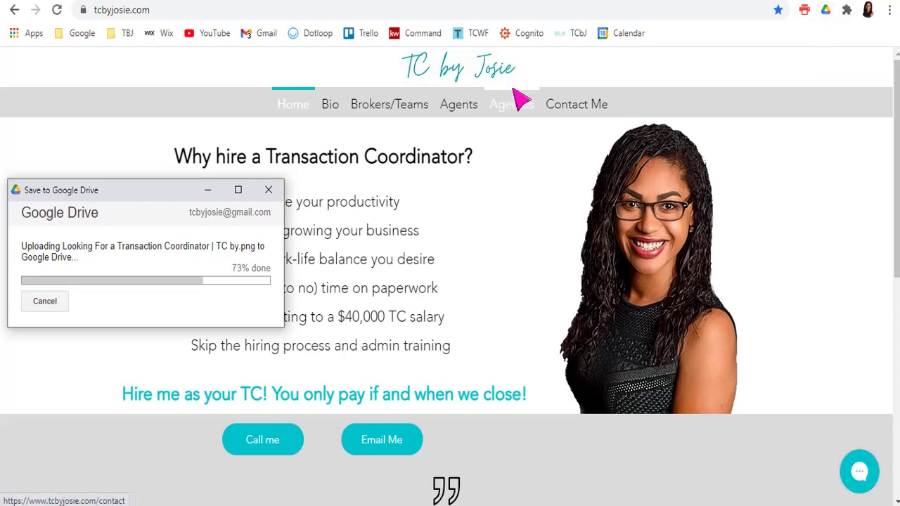
scroll(537, 328, down, 5)
scroll(555, 314, up, 5)
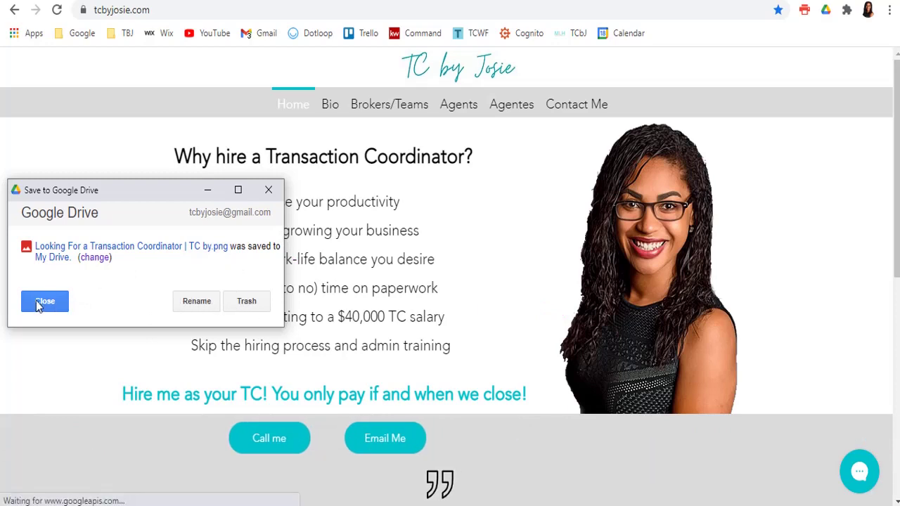
click(268, 190)
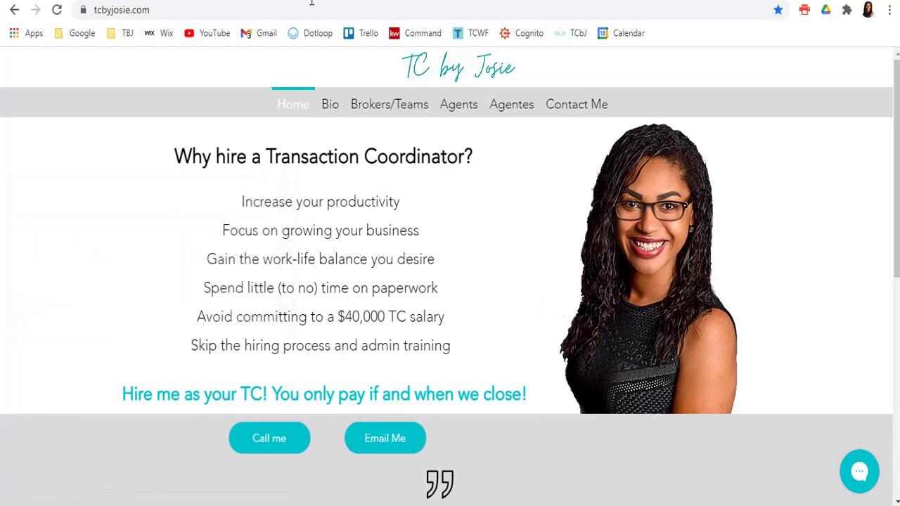
click(258, 2)
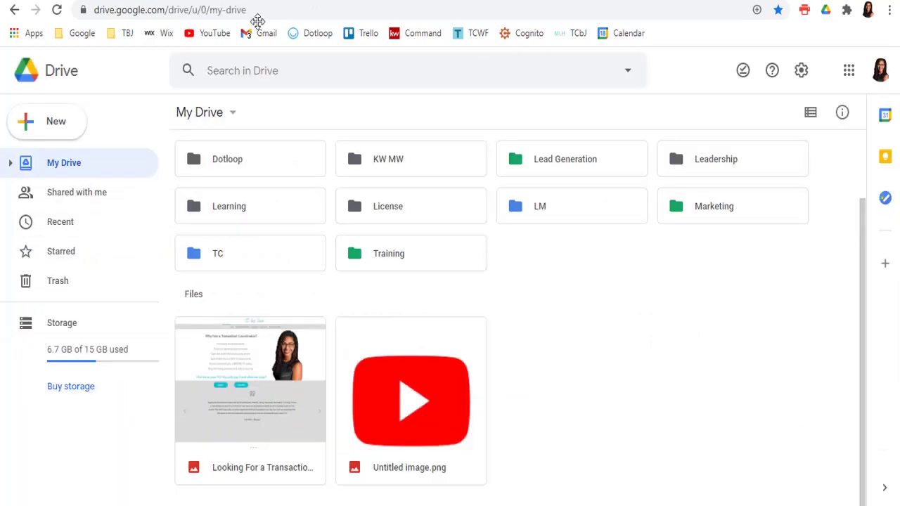
- Preview the TC by Josie page snapshot, check its Open with apps, then return to the My Drive grid
click(260, 413)
double_click(260, 414)
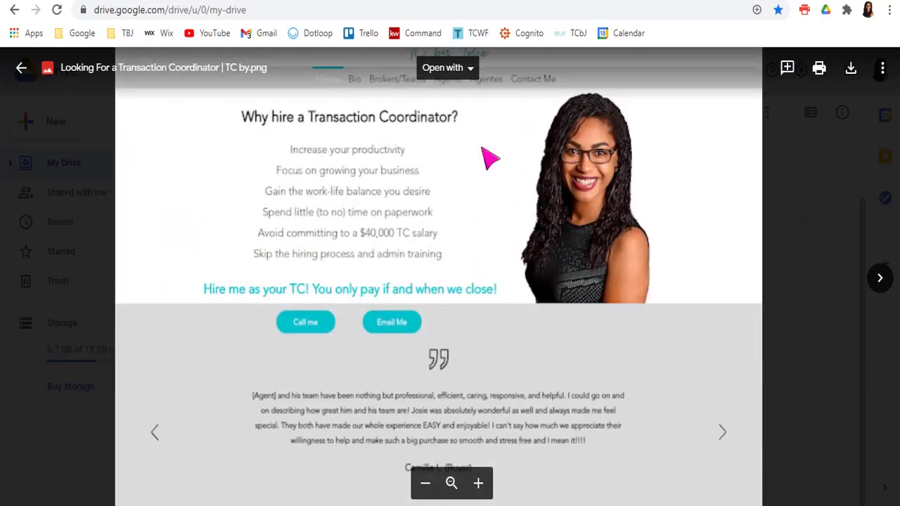
click(453, 68)
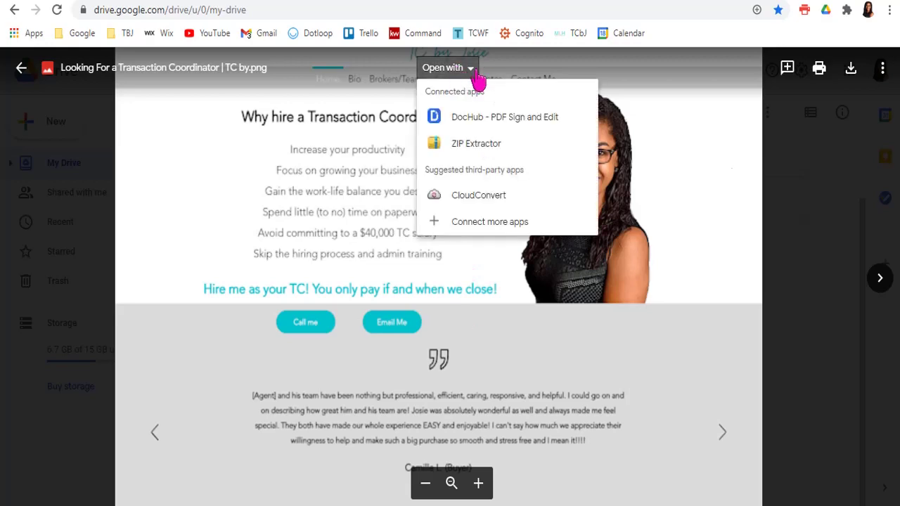
click(860, 194)
click(860, 197)
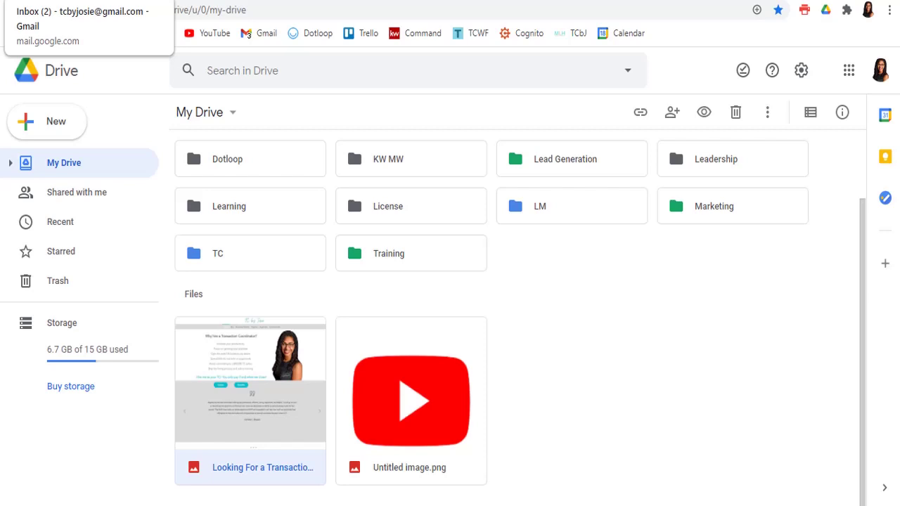
- Compose a new Gmail message and insert Drive links to the Agents, License, Learning and Admin folders
click(248, 34)
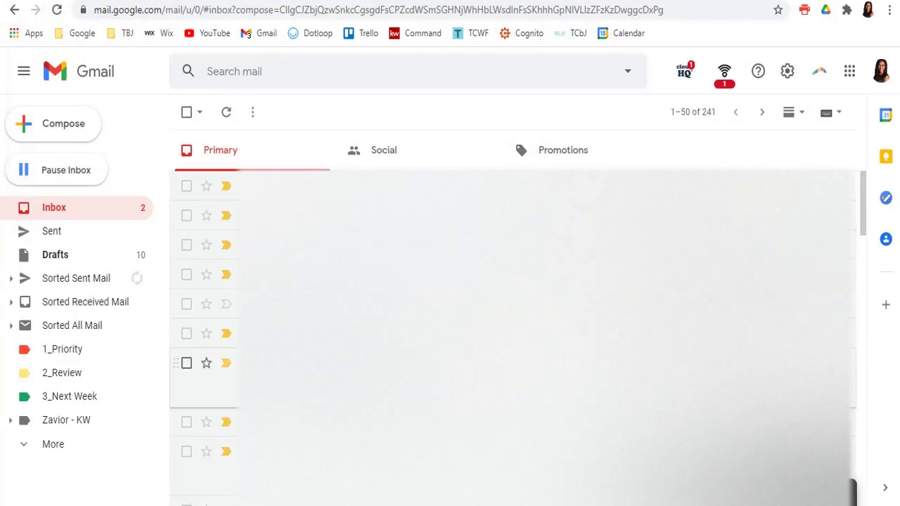
click(52, 128)
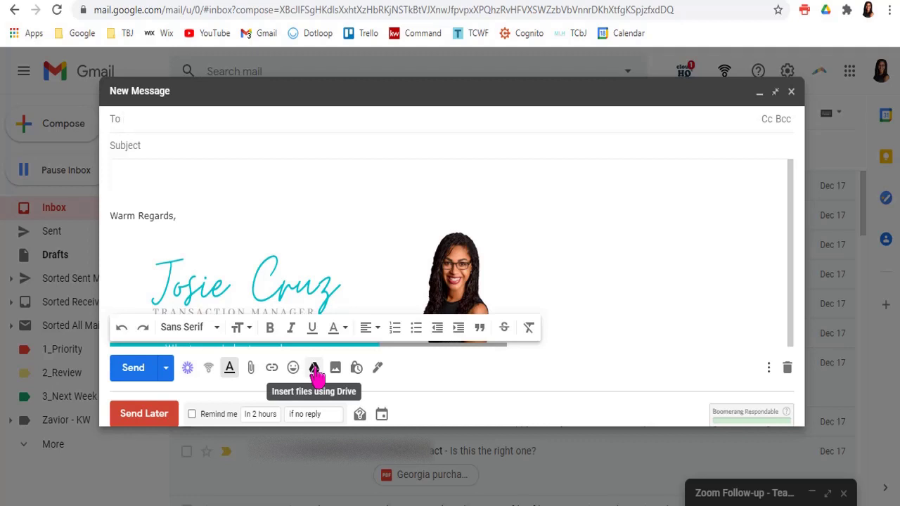
click(314, 368)
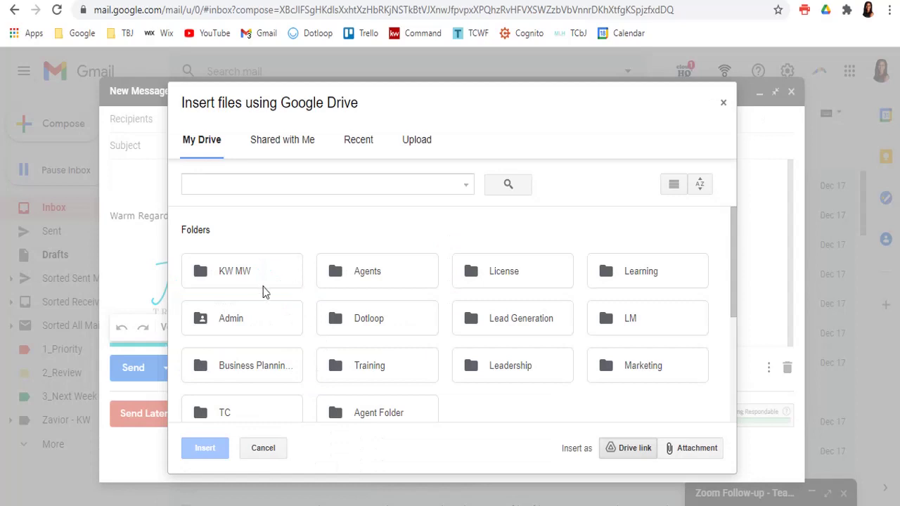
click(403, 276)
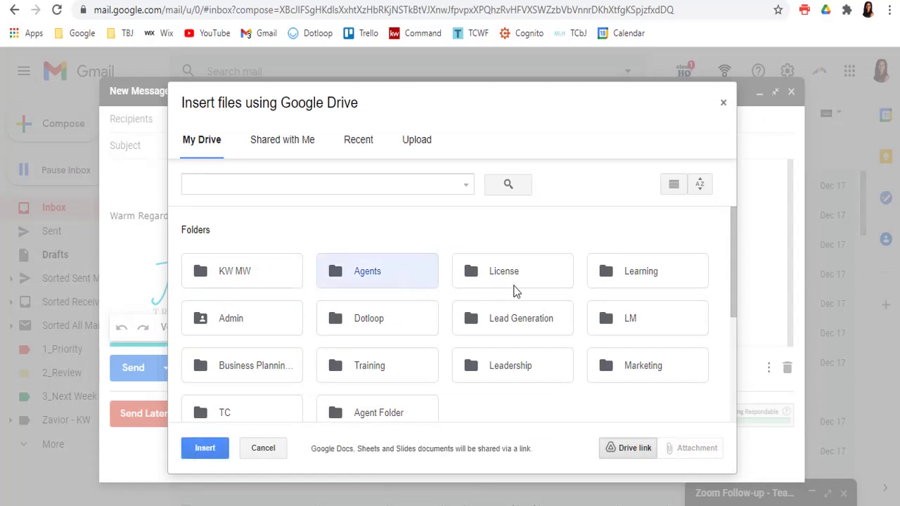
click(239, 325)
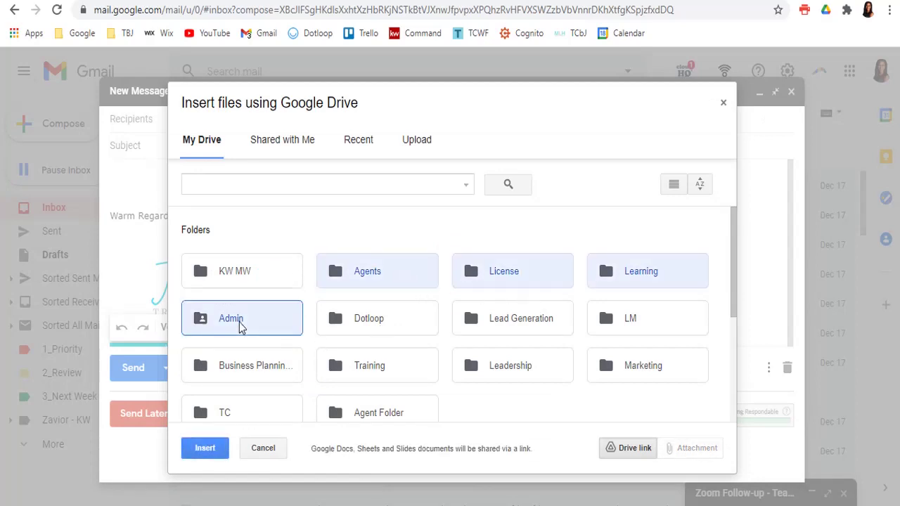
click(650, 327)
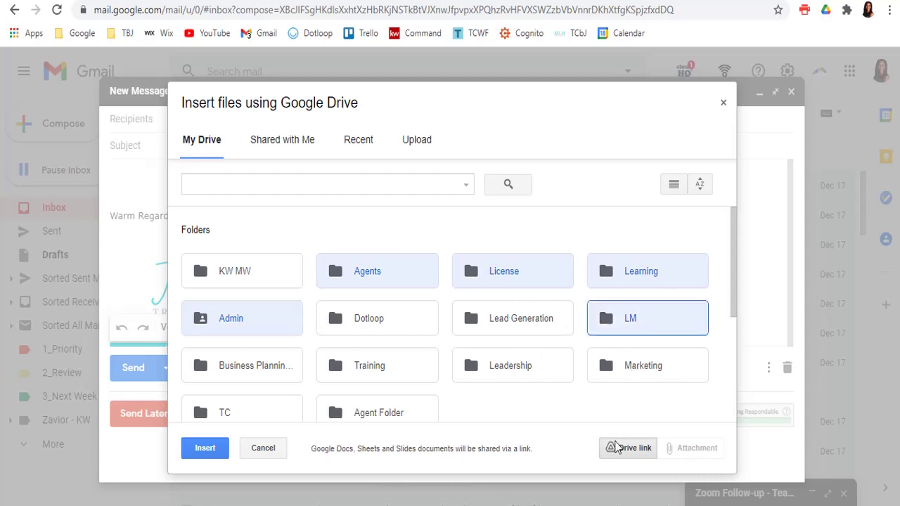
click(212, 451)
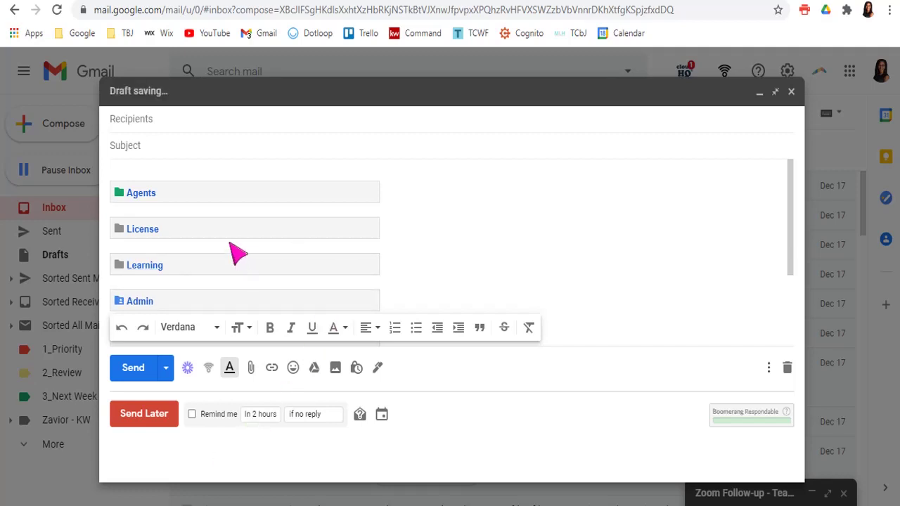
- Address the draft to the recipient picked from the To field suggestions
scroll(235, 251, down, 3)
scroll(235, 251, up, 3)
click(134, 119)
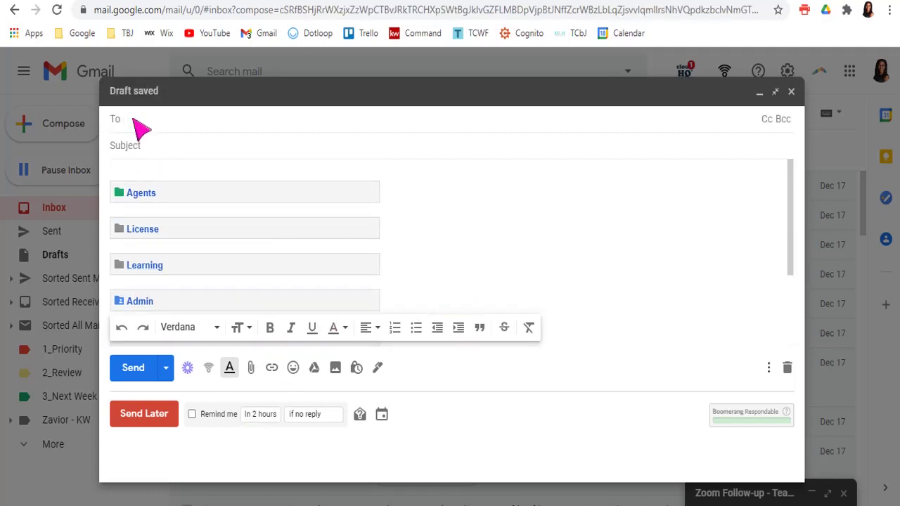
key(Return)
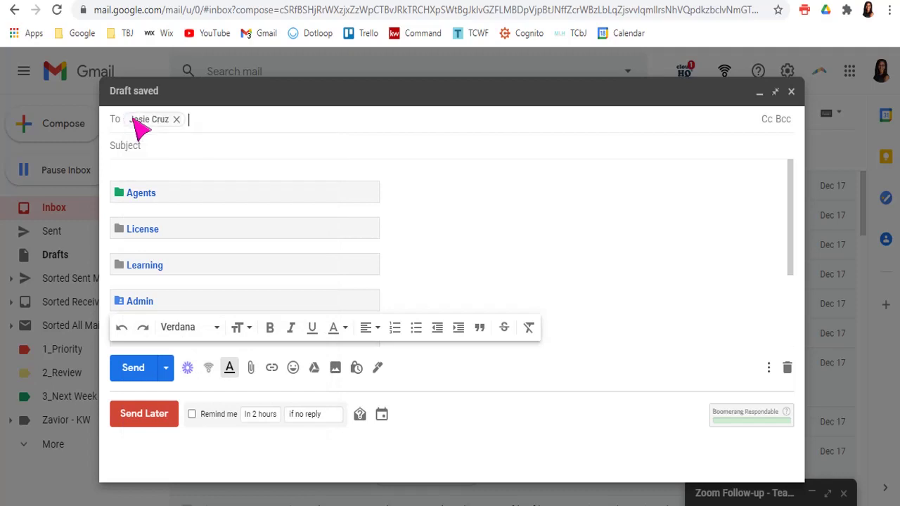
click(159, 145)
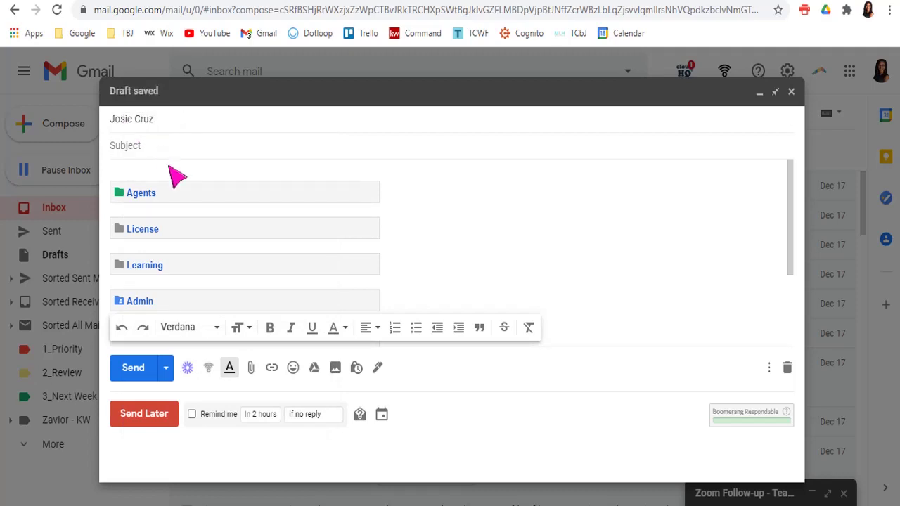
click(133, 371)
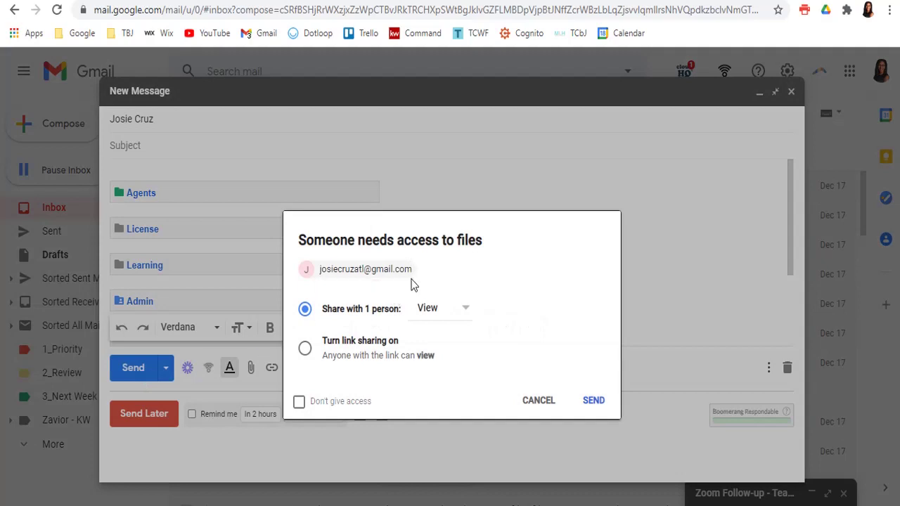
click(446, 310)
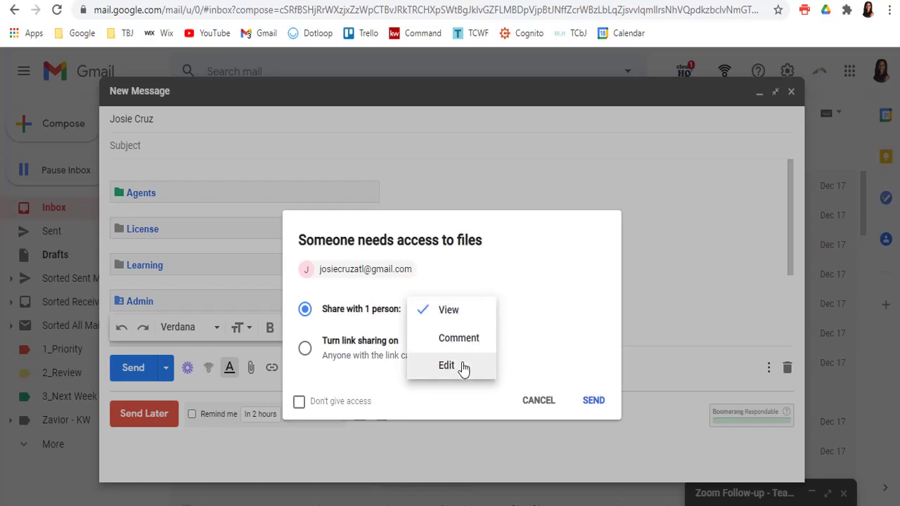
click(337, 341)
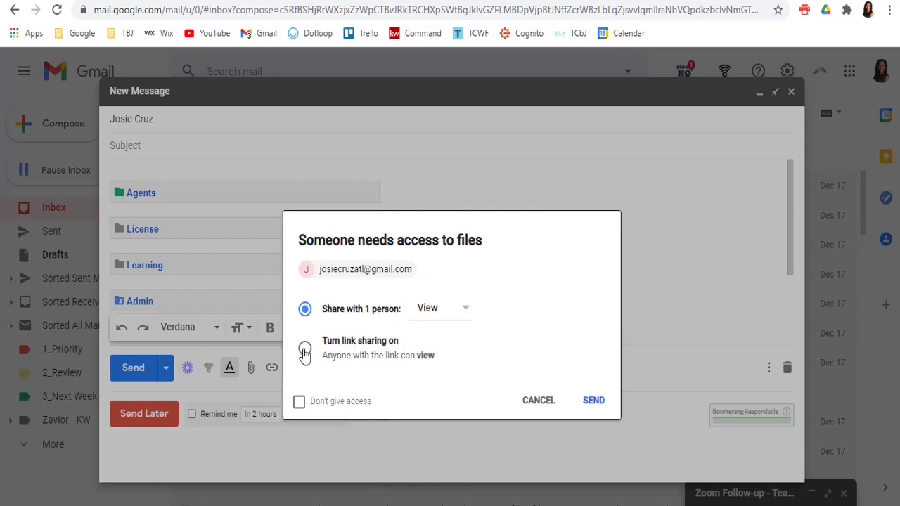
click(305, 349)
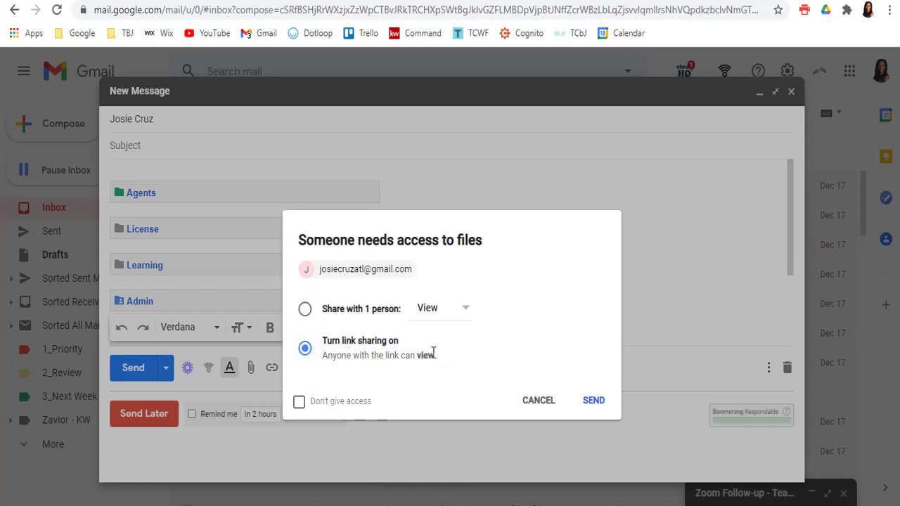
click(305, 310)
click(539, 400)
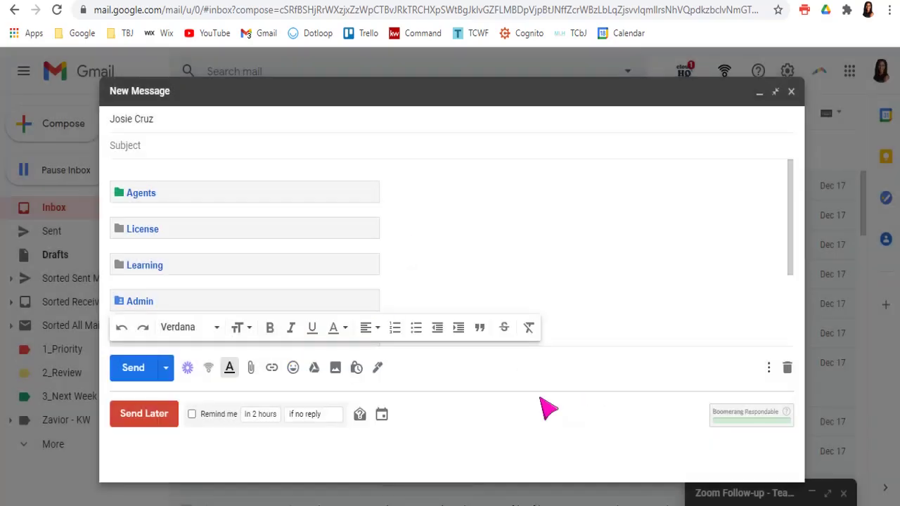
- Close the unsent message and create a blank Untitled document with doc.new
click(791, 91)
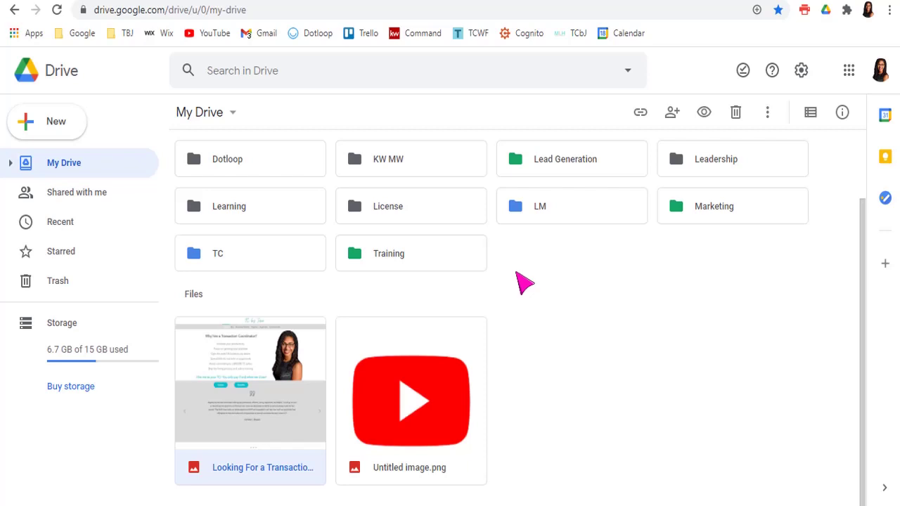
click(405, 1)
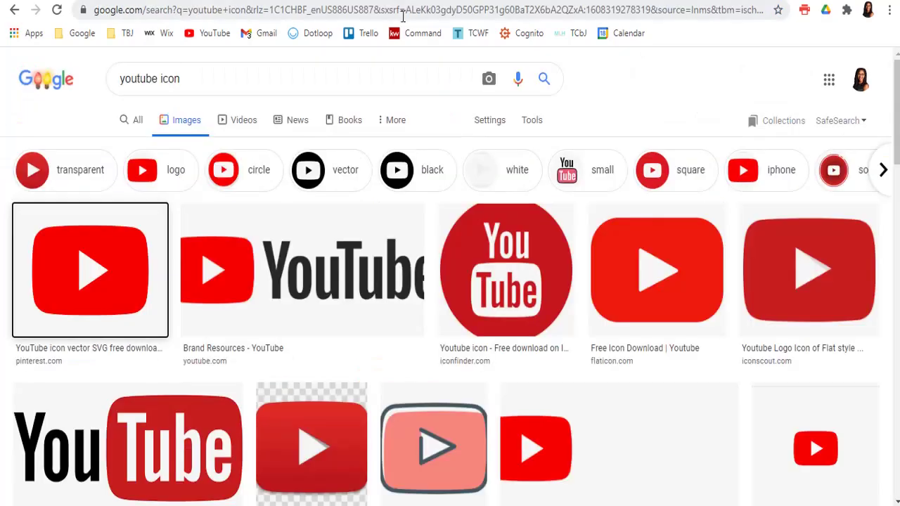
click(403, 11)
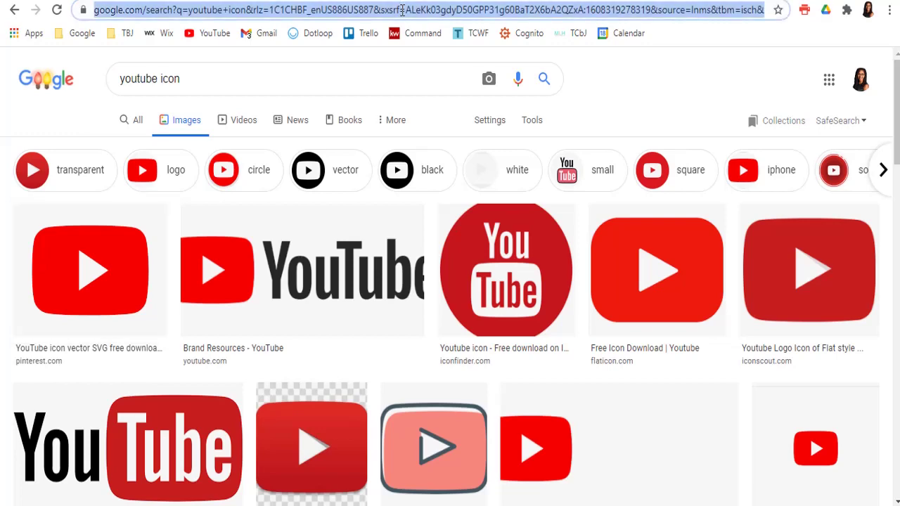
text(doc.new)
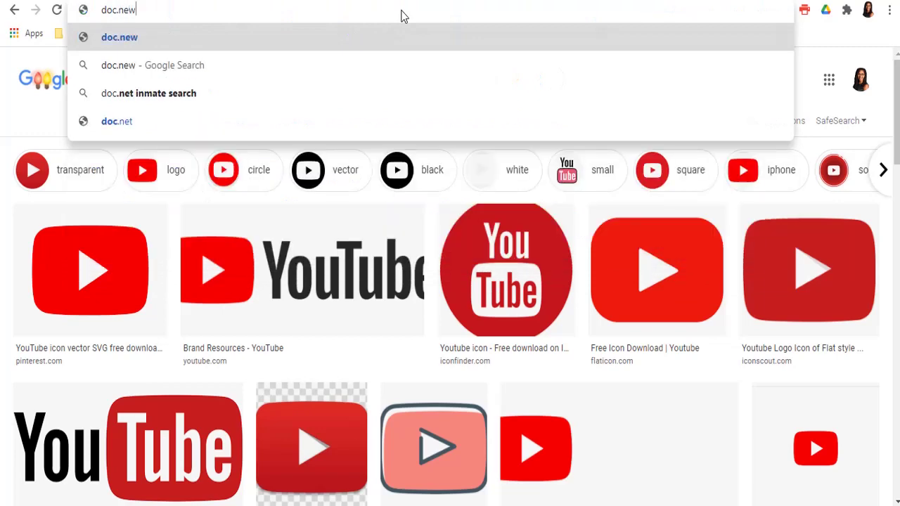
key(Return)
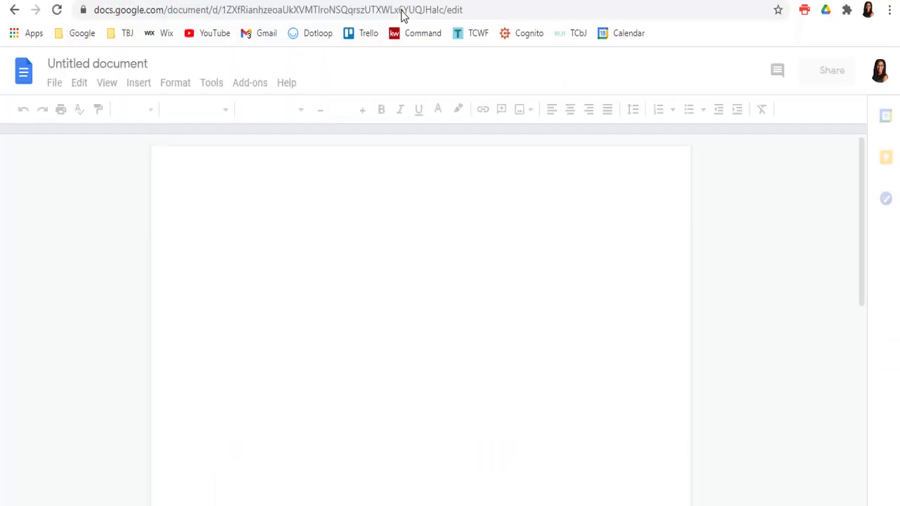
- Create a blank spreadsheet with sheet.new, then a blank presentation with deck.new
click(403, 10)
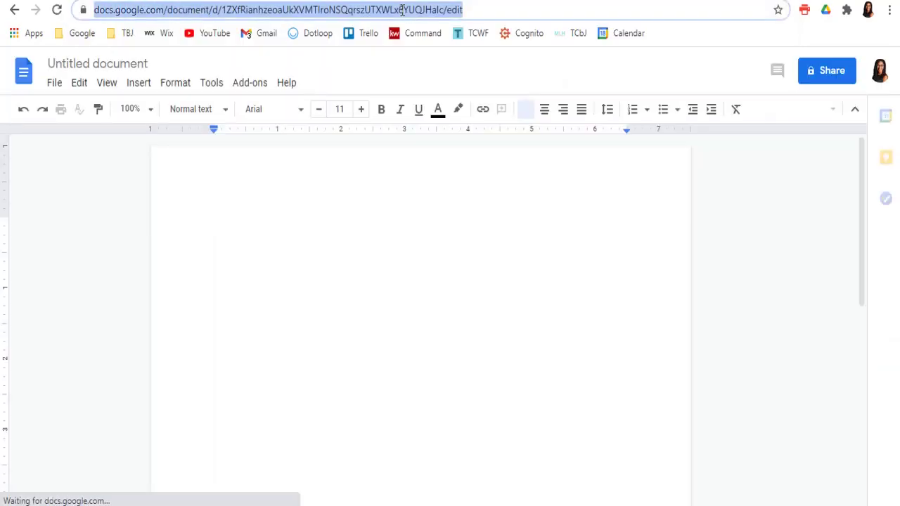
text(sheets)
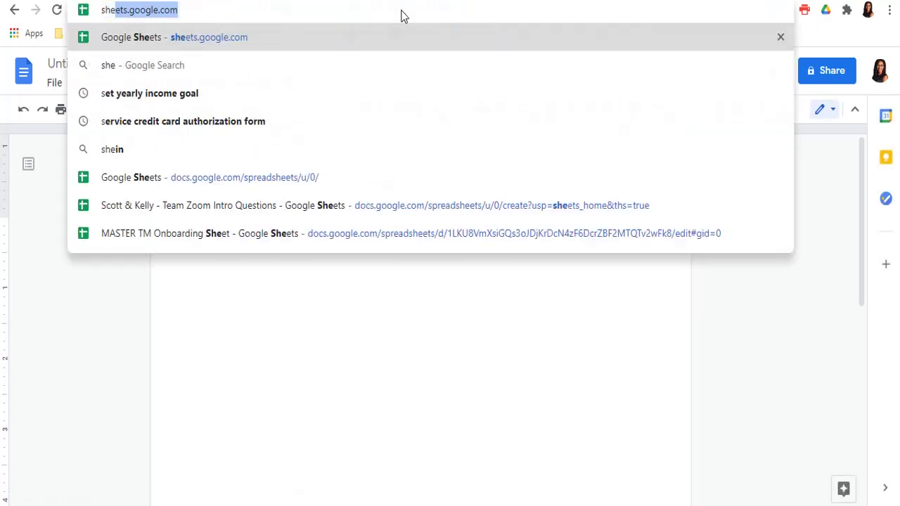
key(BackSpace)
key(BackSpace)
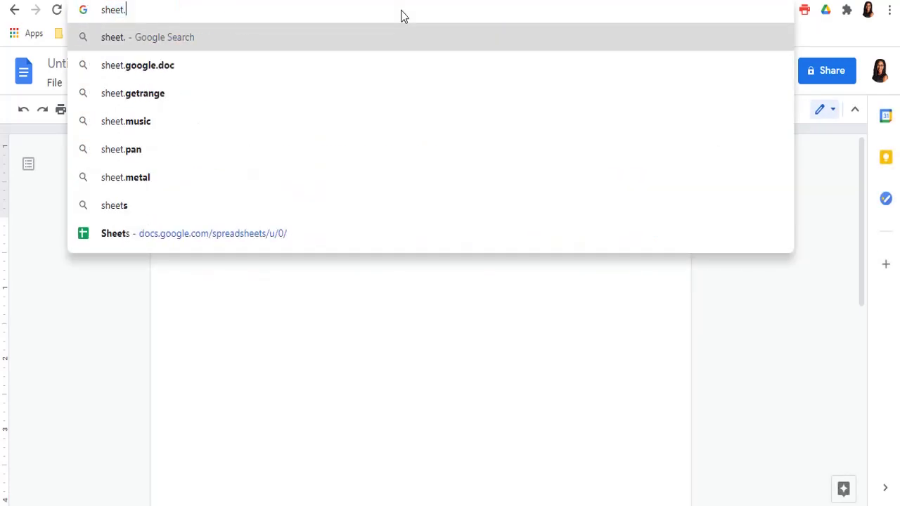
text(.new)
key(Return)
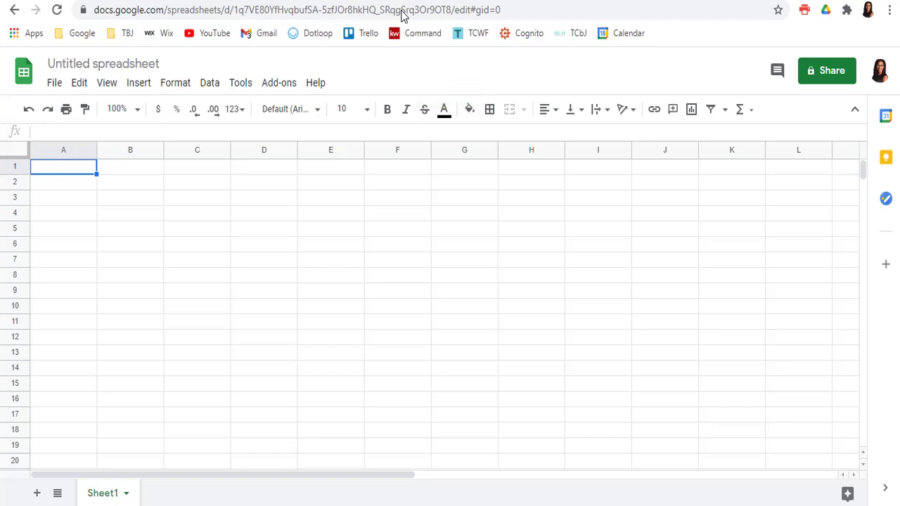
click(403, 9)
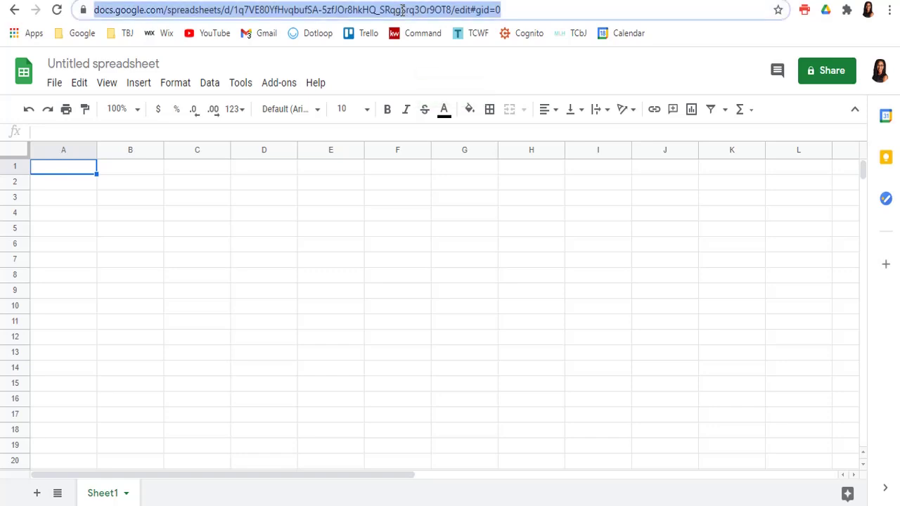
text(deck.new)
key(Return)
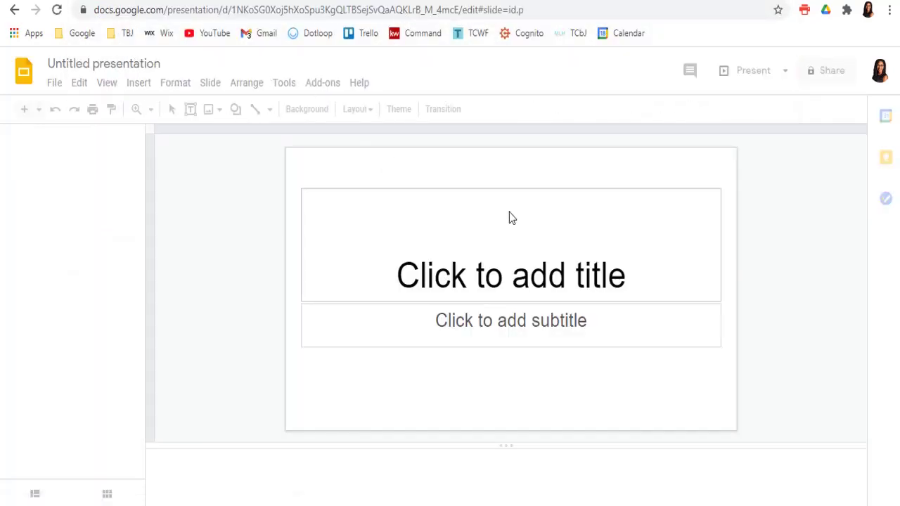
- Enter form.new in the address bar to create a blank Untitled Google Form
click(392, 9)
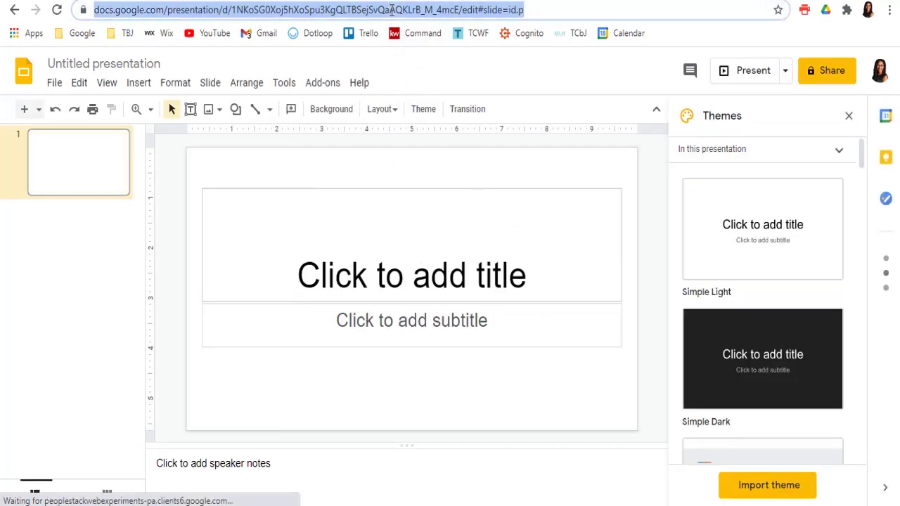
text(form.new)
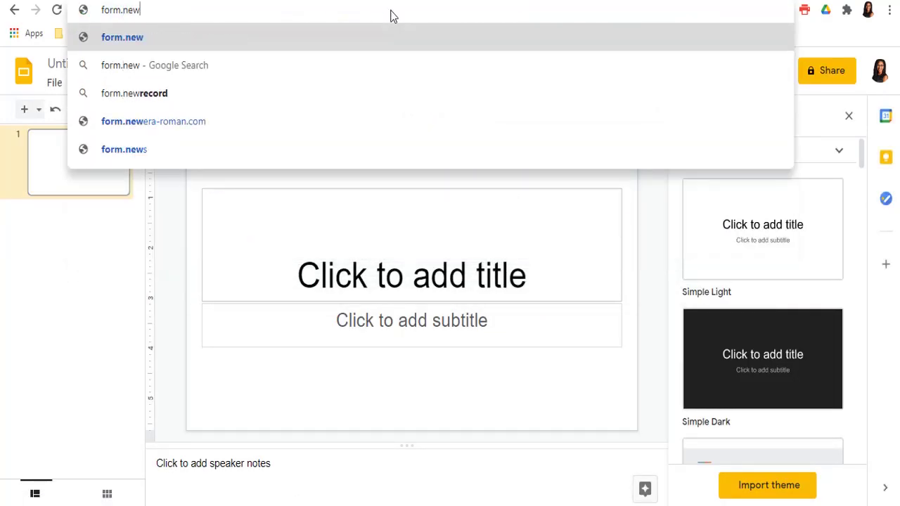
key(Return)
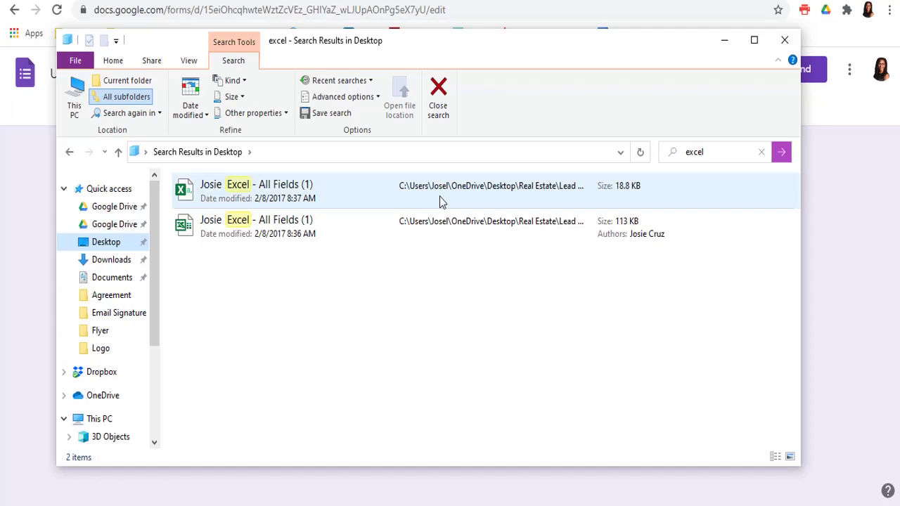
click(442, 202)
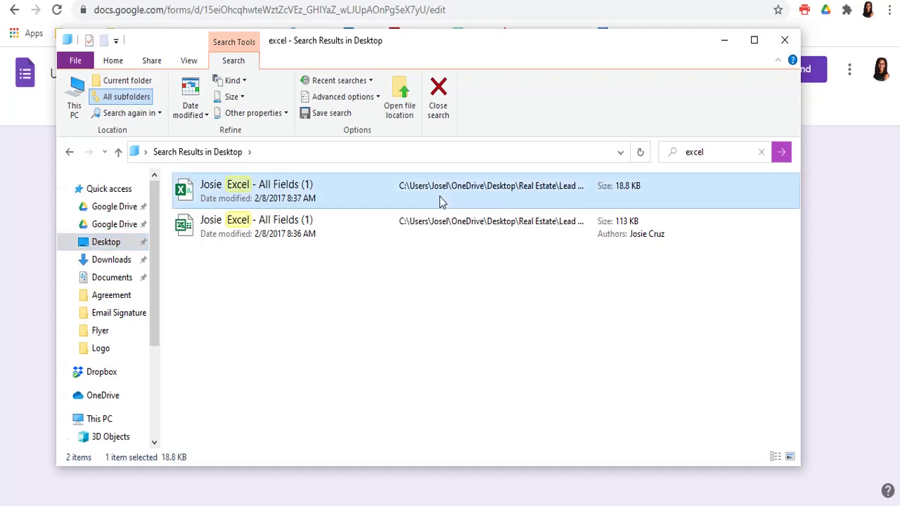
double_click(439, 202)
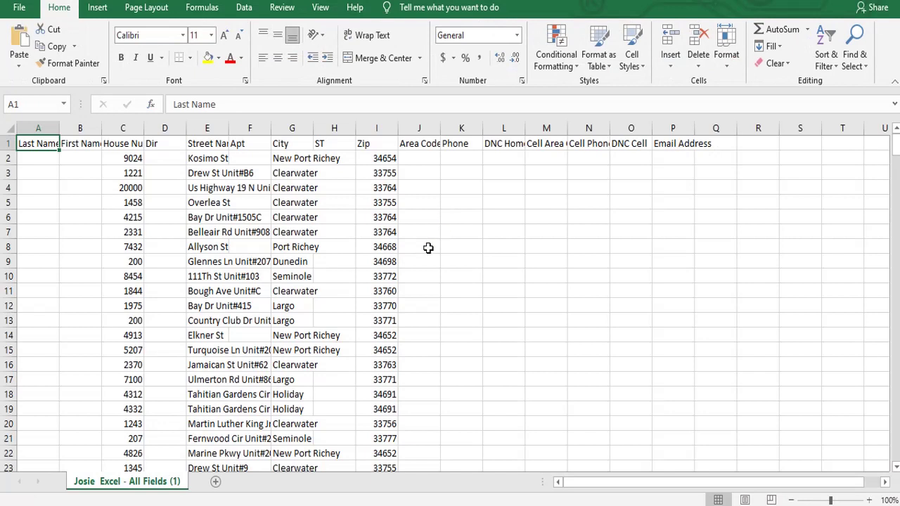
click(427, 247)
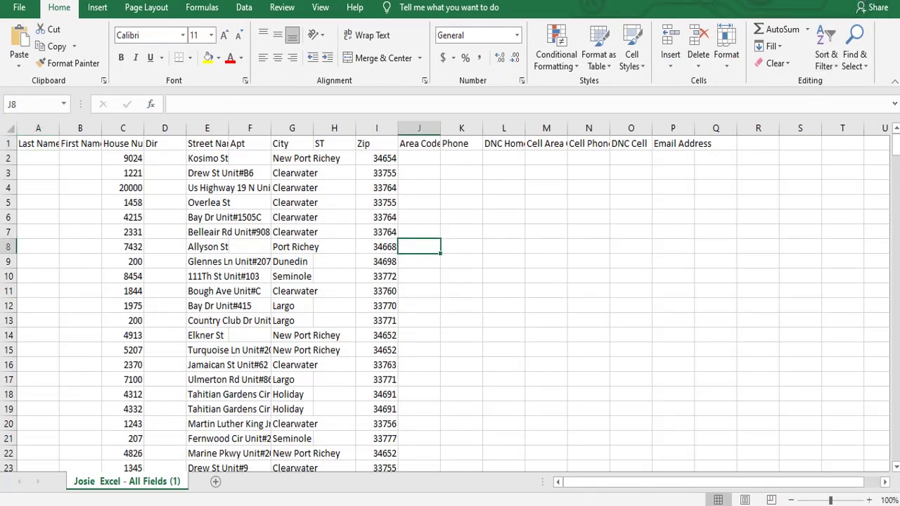
click(887, 1)
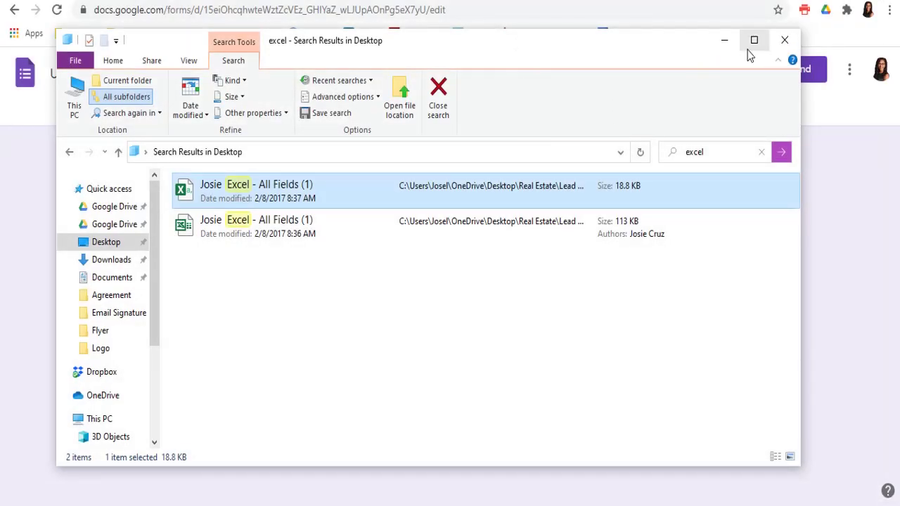
- Snap Explorer and Chrome side by side and drag Josie Excel - All Fields (1) into My Drive
click(465, 349)
key(super+Right)
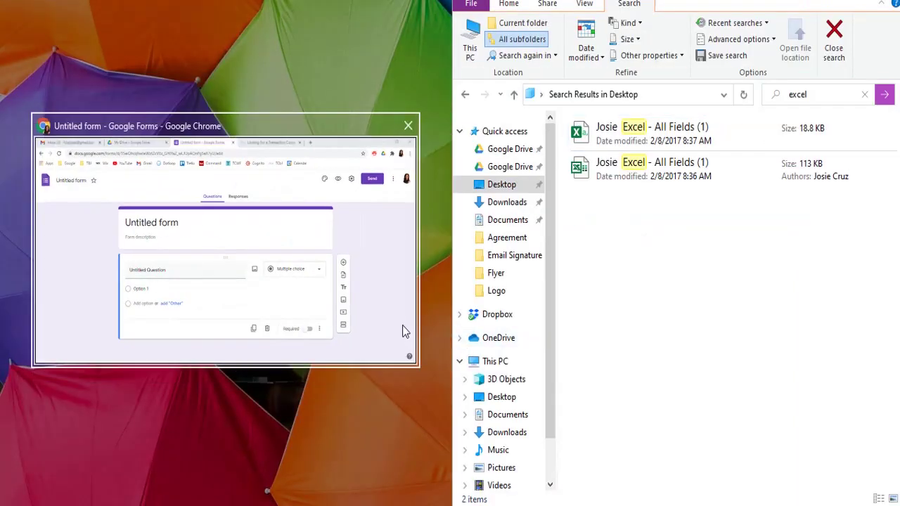
click(402, 328)
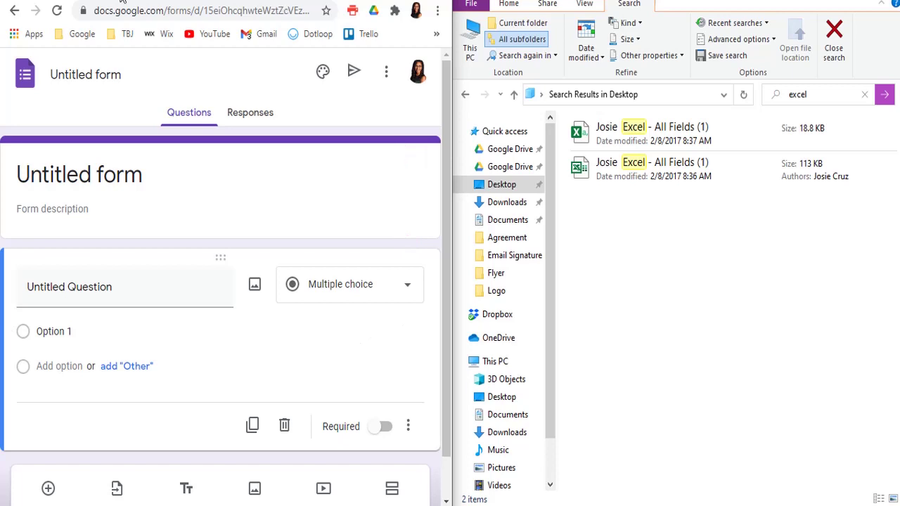
click(121, 1)
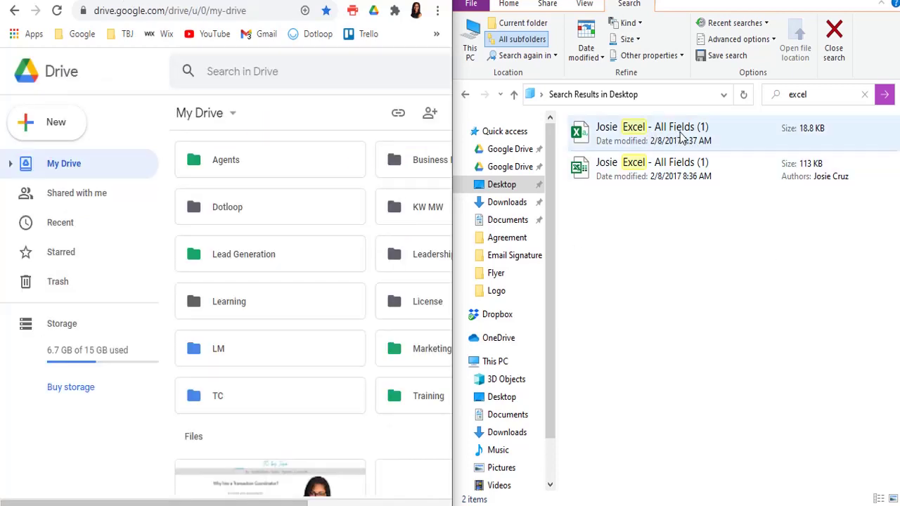
scroll(300, 356, down, 3)
scroll(298, 356, up, 5)
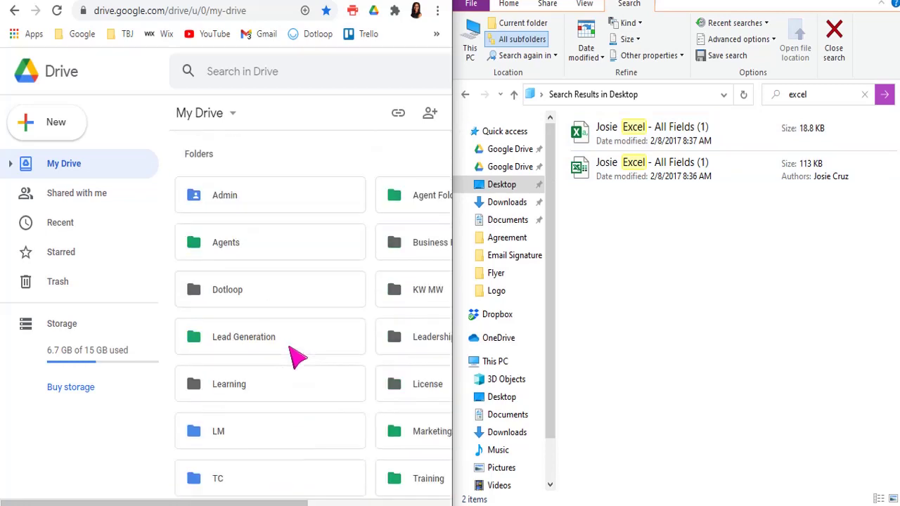
scroll(253, 354, down, 2)
scroll(250, 348, down, 2)
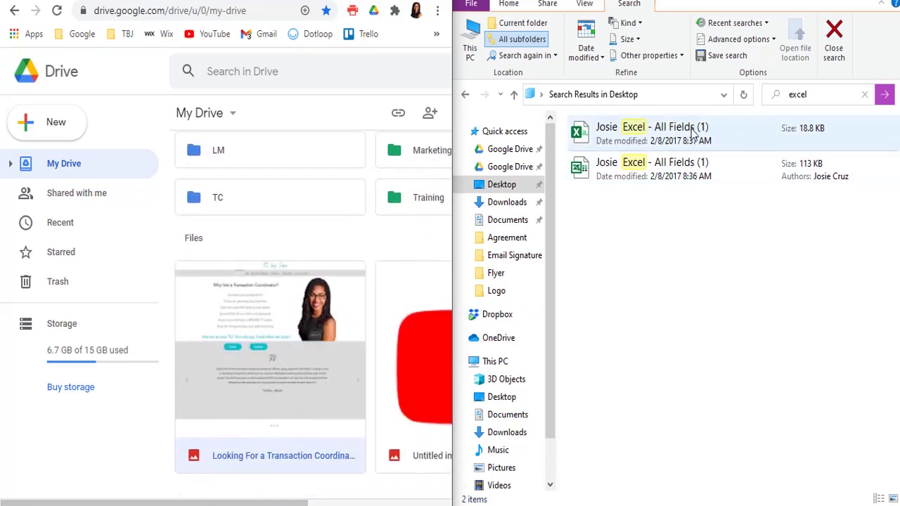
drag(694, 132, 254, 346)
click(446, 21)
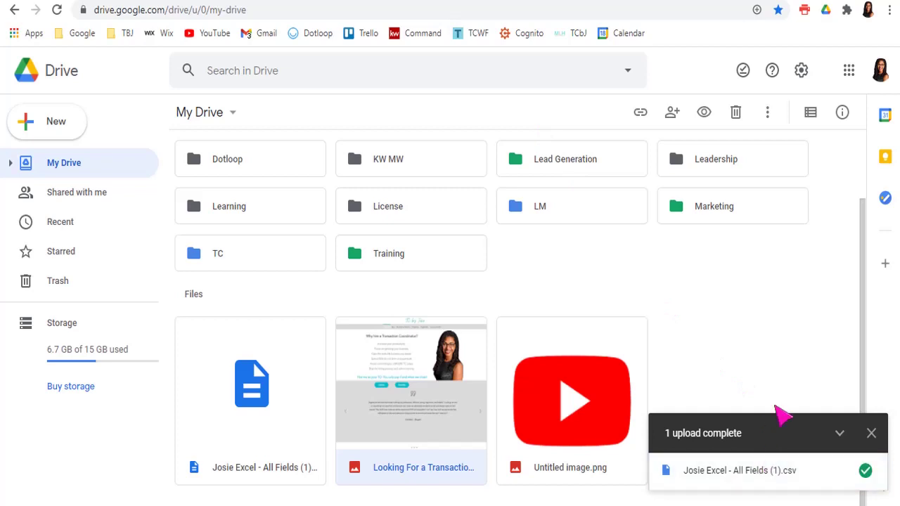
- Open the Josie Excel - All Fields (1) CSV in Google Sheets and clear cells E7:I16
double_click(261, 418)
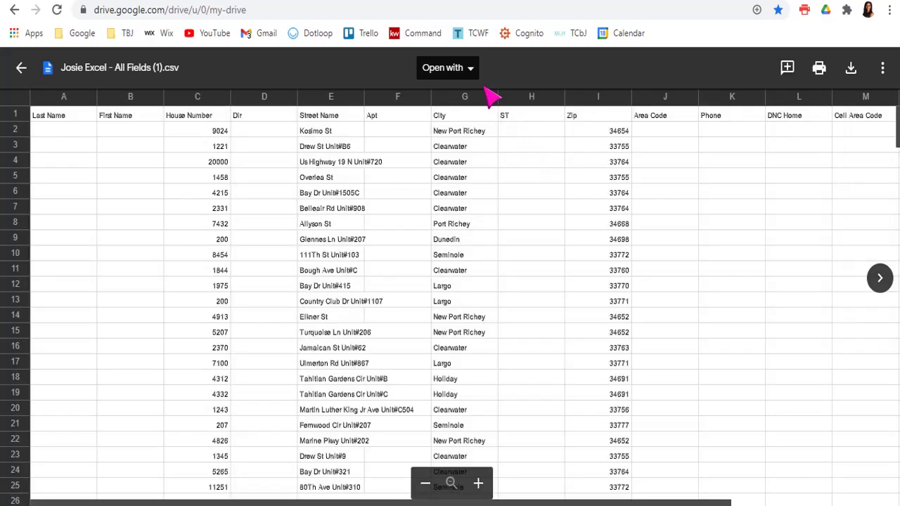
click(469, 70)
click(476, 144)
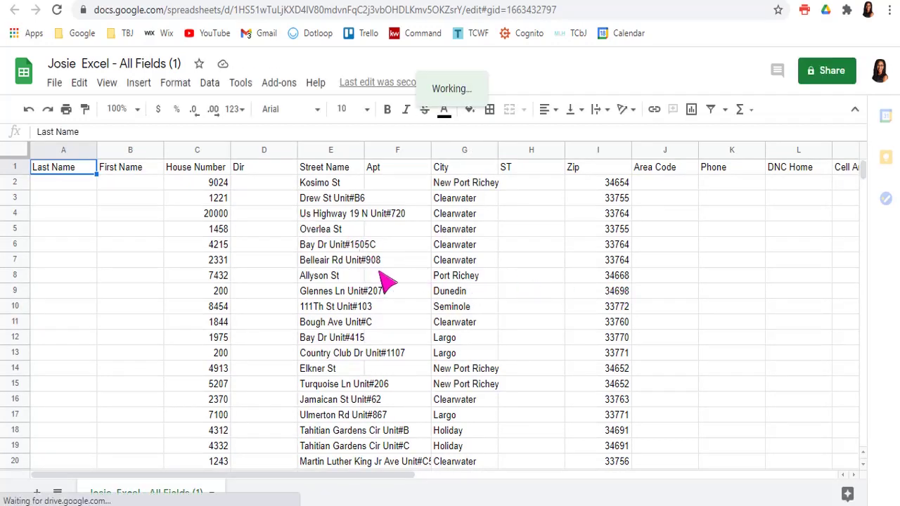
drag(355, 260, 626, 404)
click(708, 373)
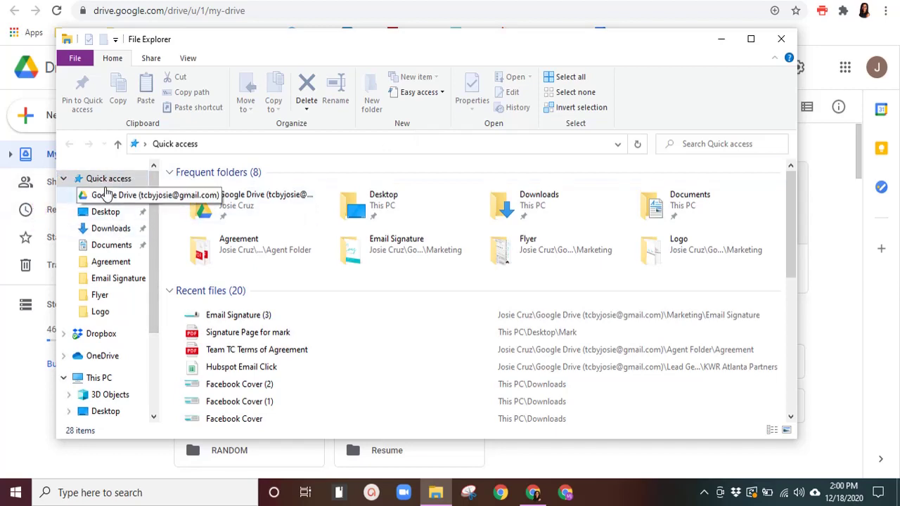
- Browse the synced Google Drive and Desktop folders from Quick access, then close File Explorer
click(104, 195)
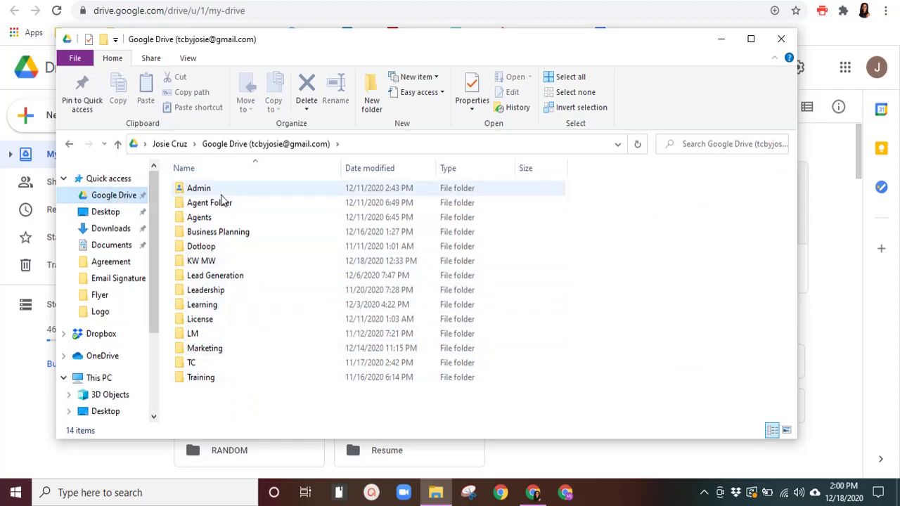
click(109, 214)
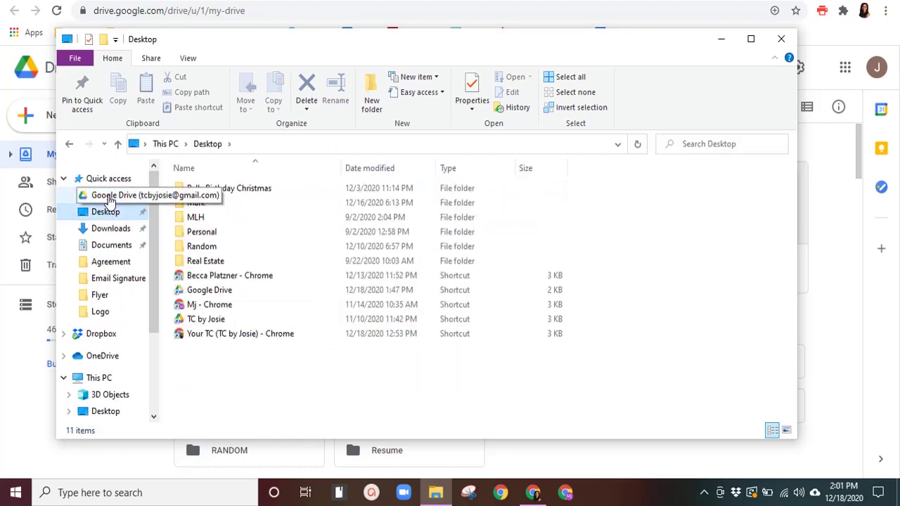
click(109, 199)
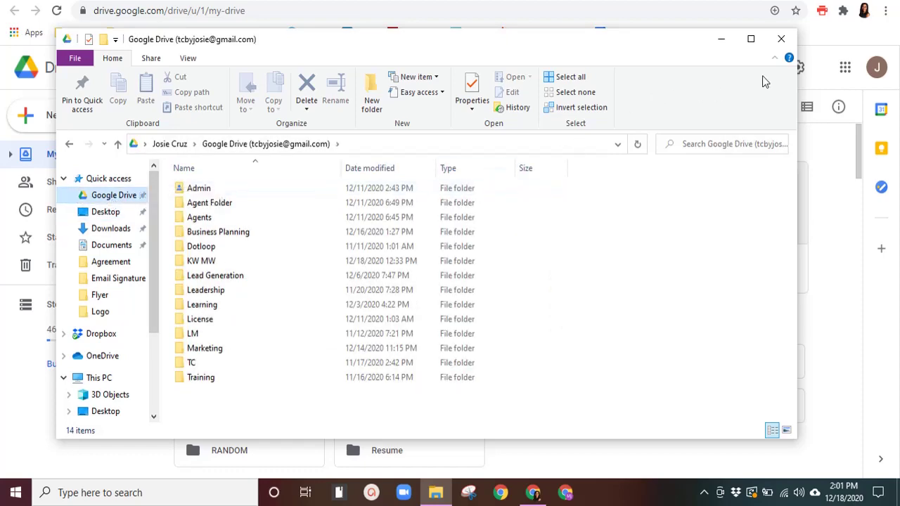
click(781, 39)
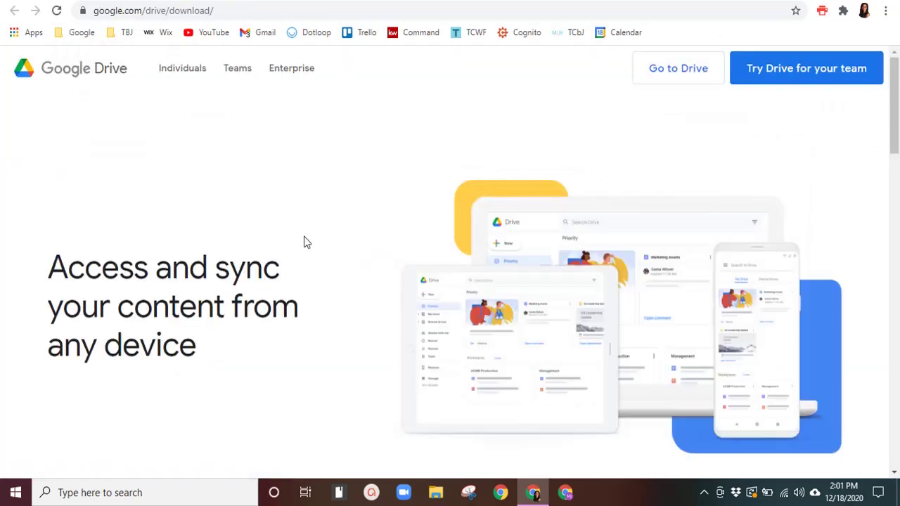
- Download Backup and Sync for individuals, accept the terms, and run the installer
scroll(304, 236, down, 5)
click(251, 344)
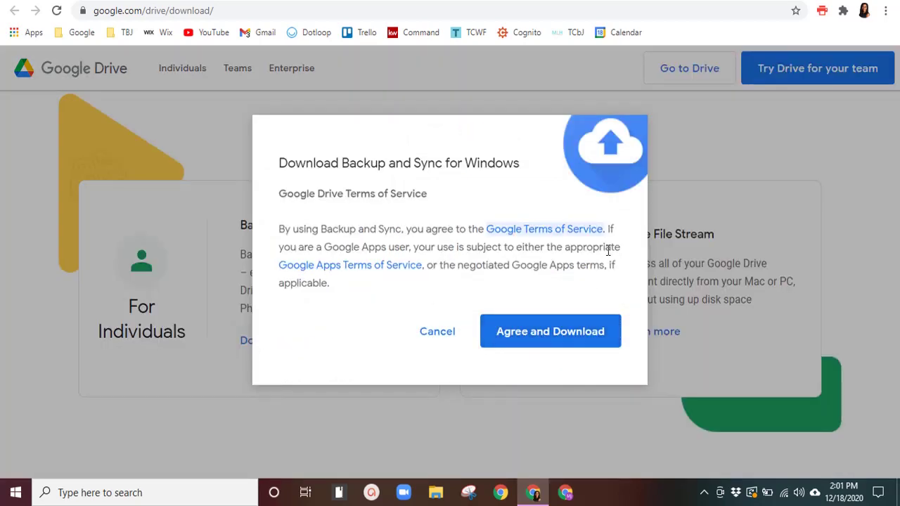
click(584, 341)
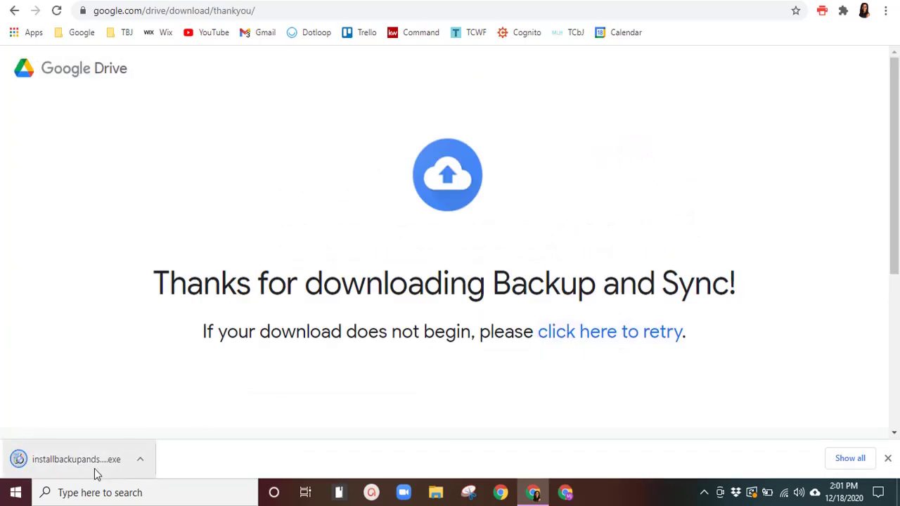
click(93, 467)
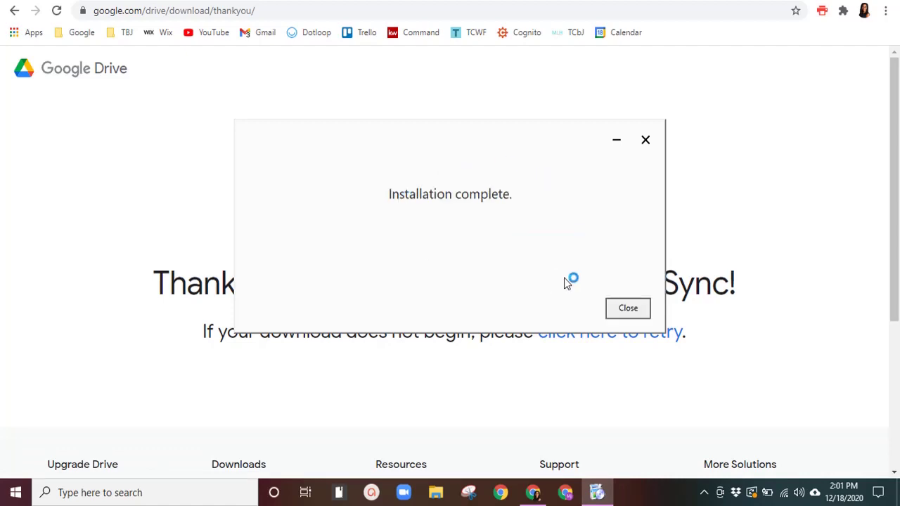
- Launch Backup and Sync from Google via a Windows search for 'backup' and open its status panel
click(628, 311)
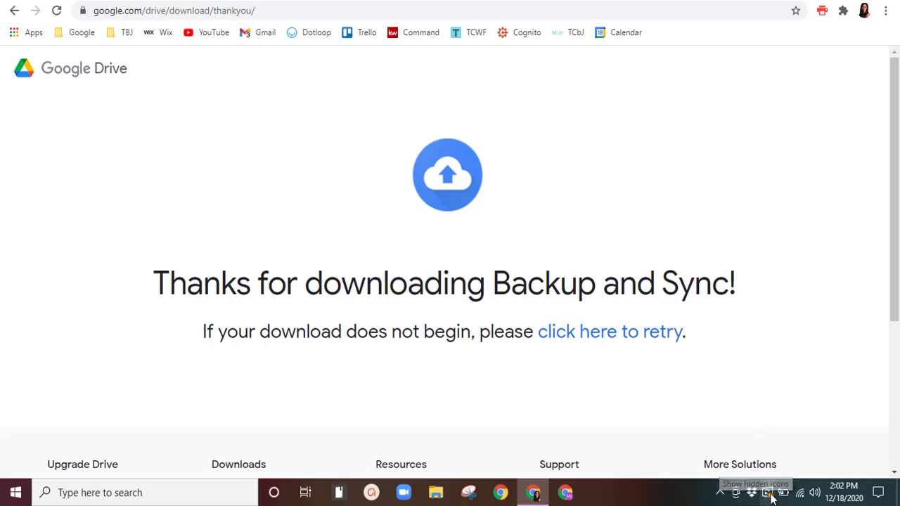
click(721, 495)
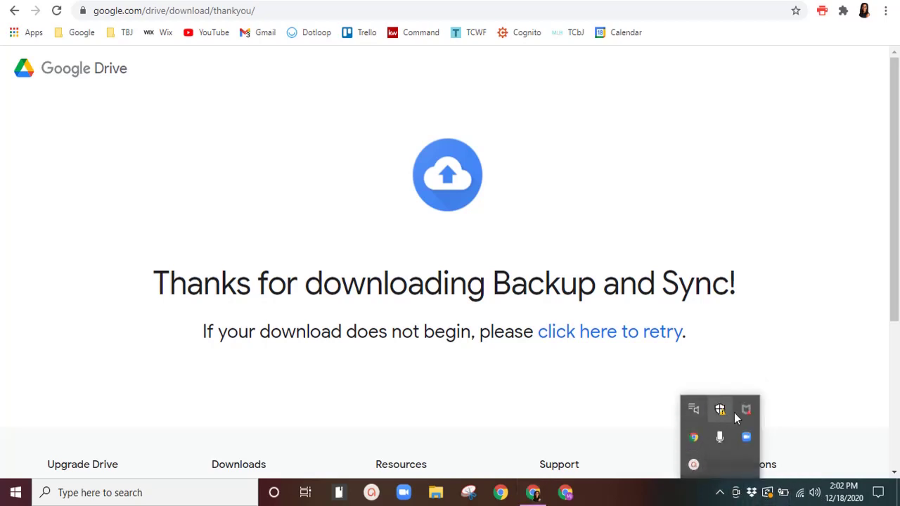
click(102, 490)
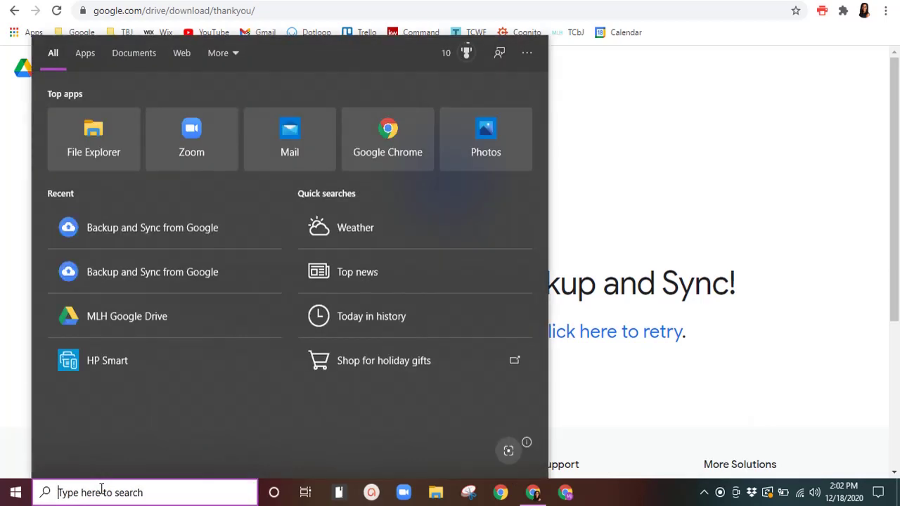
text(backup)
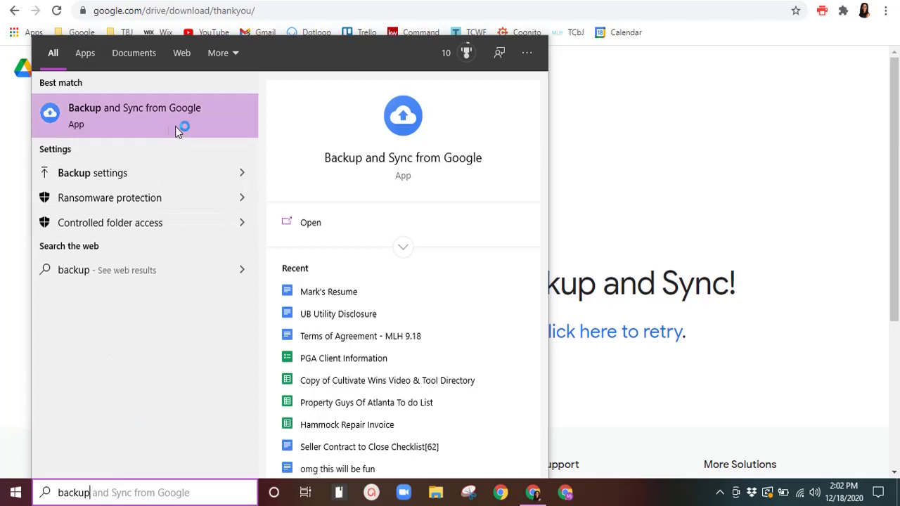
click(323, 230)
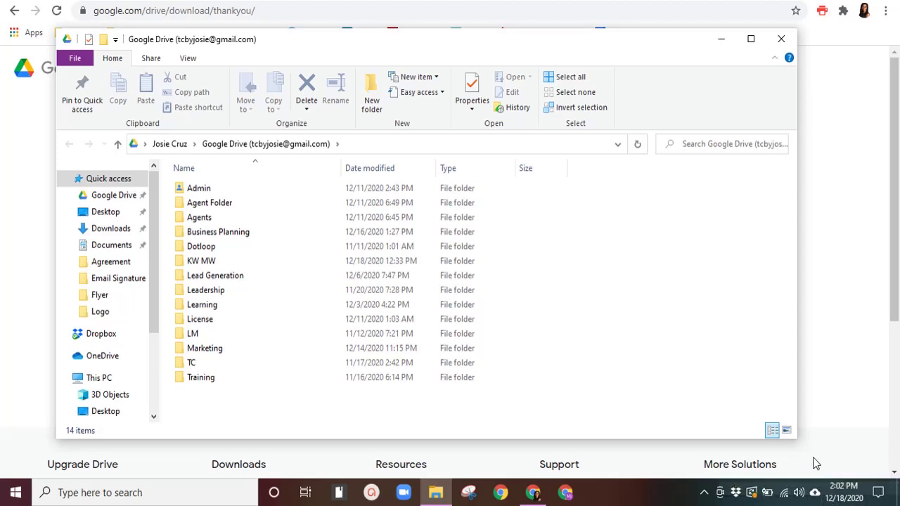
click(781, 38)
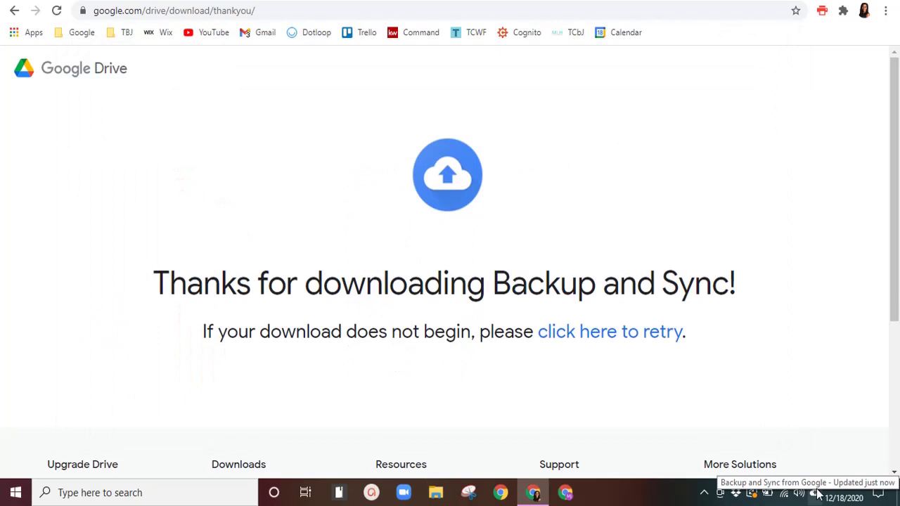
click(816, 492)
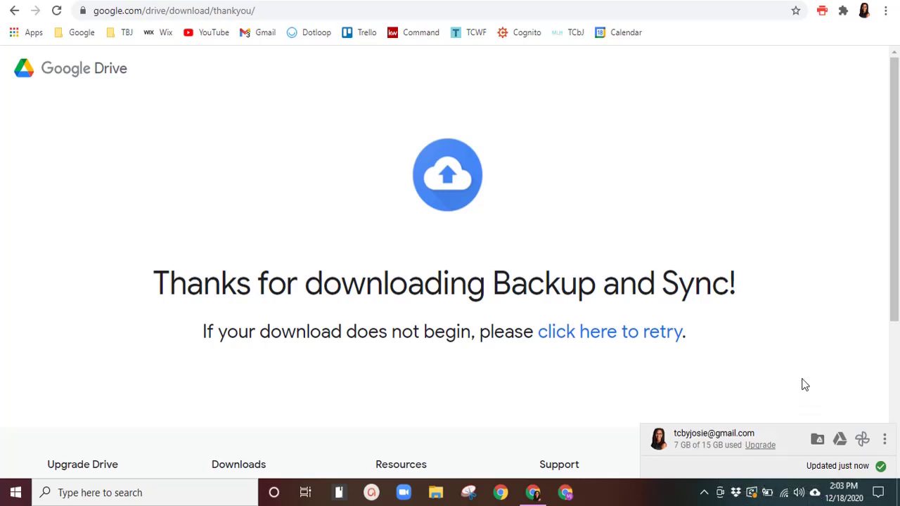
- Choose to add a second Google account from the Backup and Sync options menu and begin setup
click(815, 492)
click(815, 492)
click(884, 439)
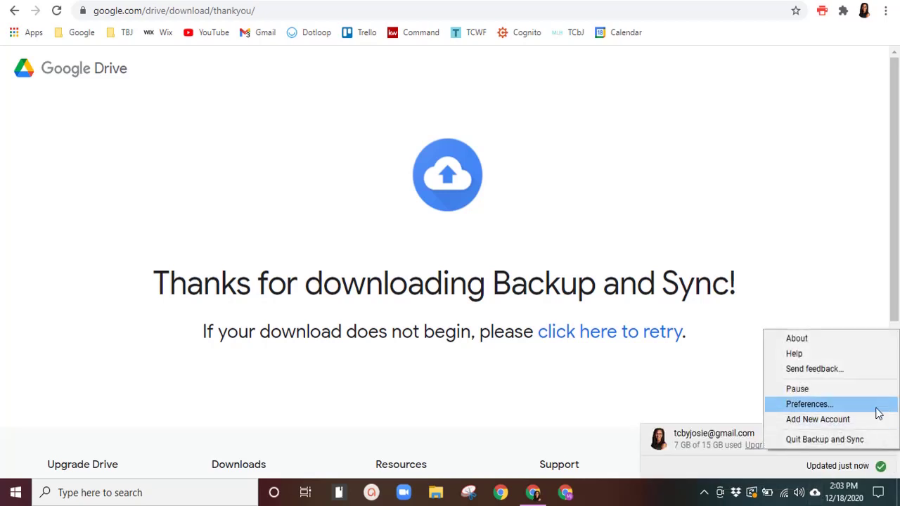
click(843, 419)
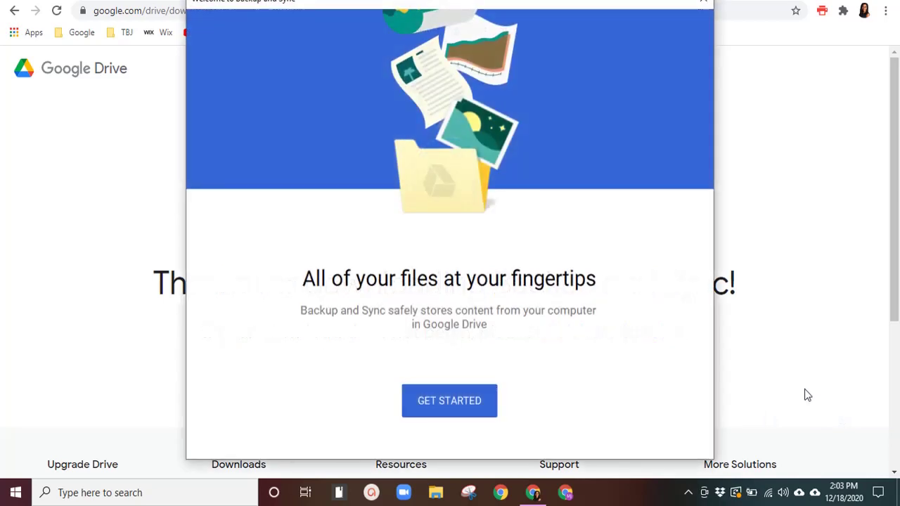
click(465, 399)
- Sign in with the second account's email address and password
click(491, 181)
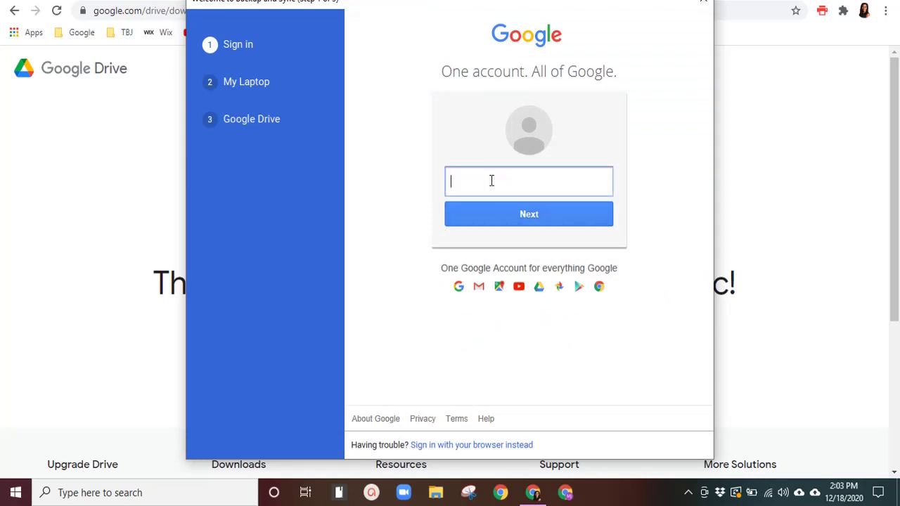
key(Return)
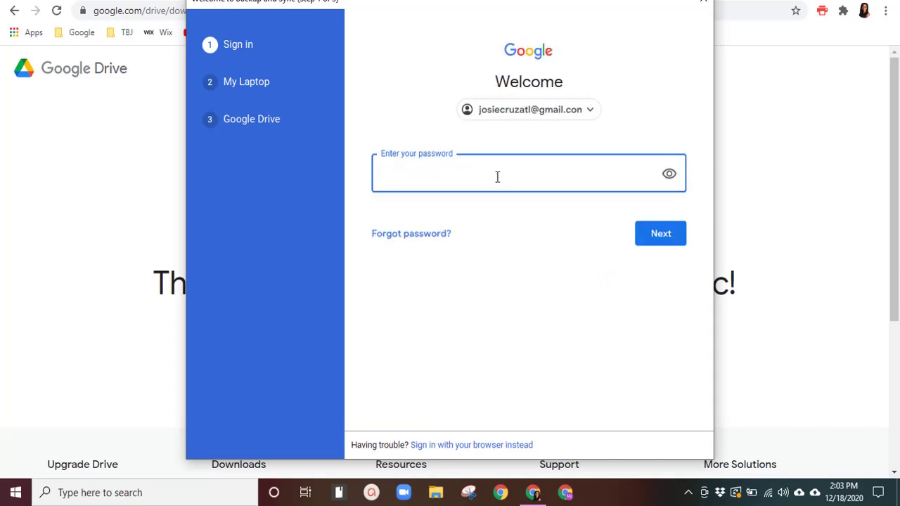
text(***********)
key(Return)
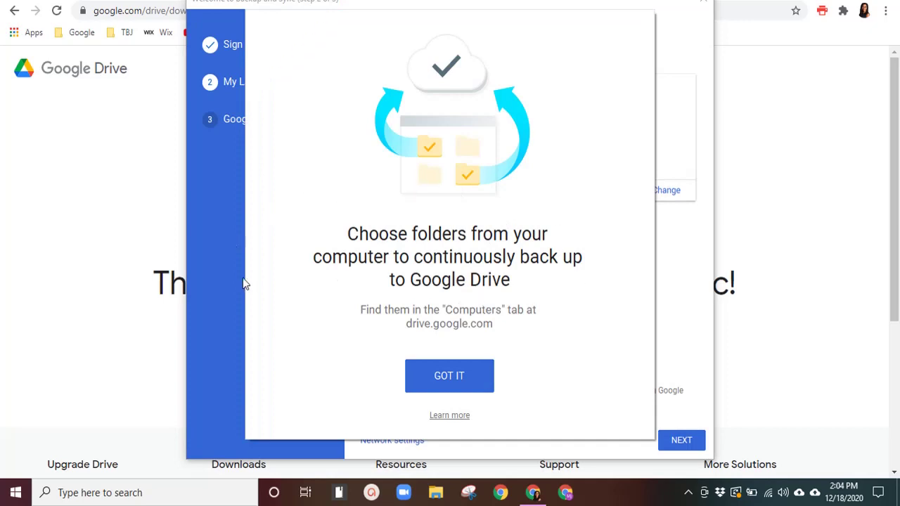
- Back up only the laptop's Pictures folder, choosing no extra folder, and continue
click(444, 379)
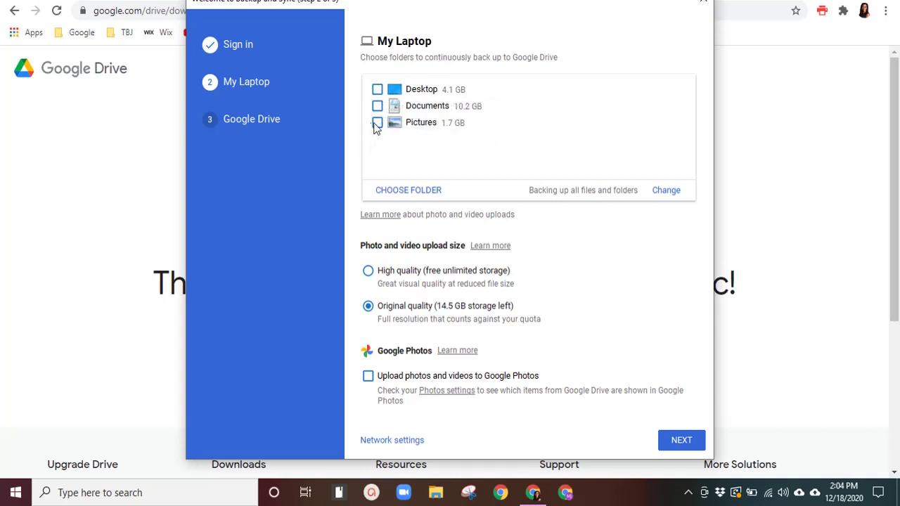
click(376, 123)
click(426, 193)
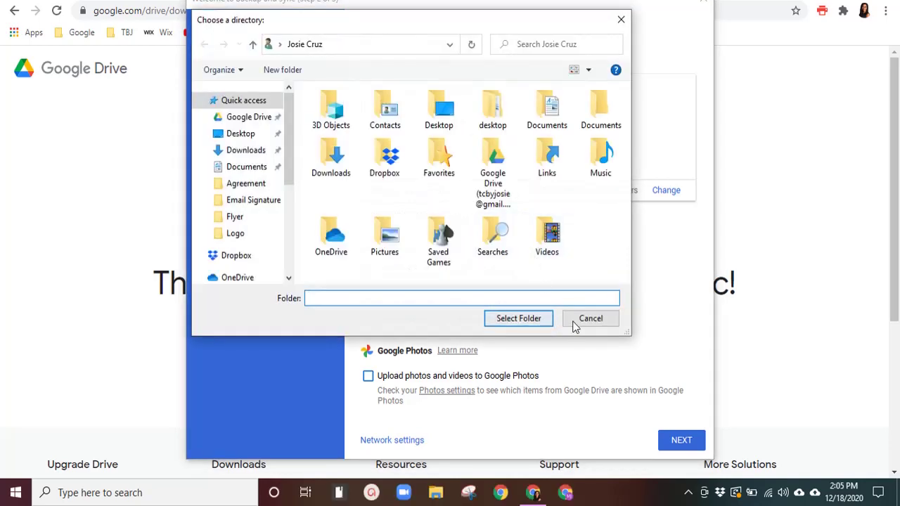
click(575, 323)
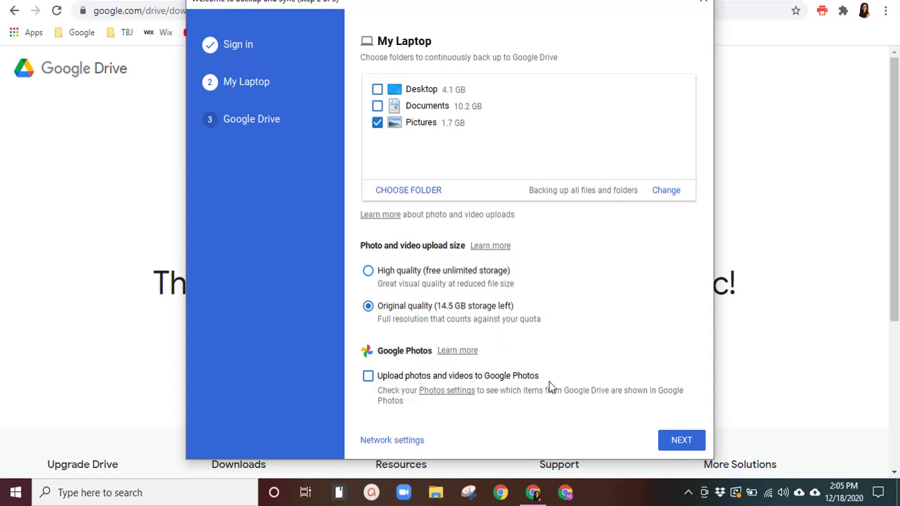
click(677, 440)
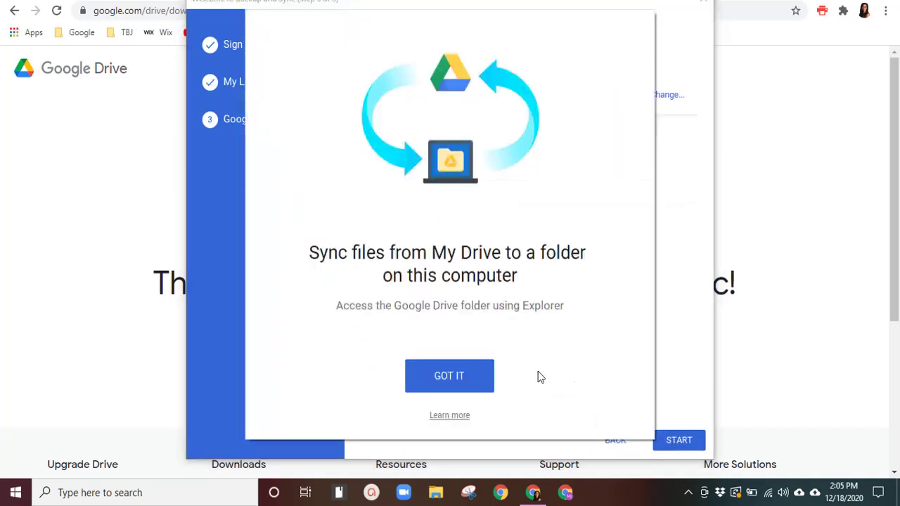
- Dismiss the My Drive explanation and highlight the Users, Google Drive and account parts of the sync path
click(459, 376)
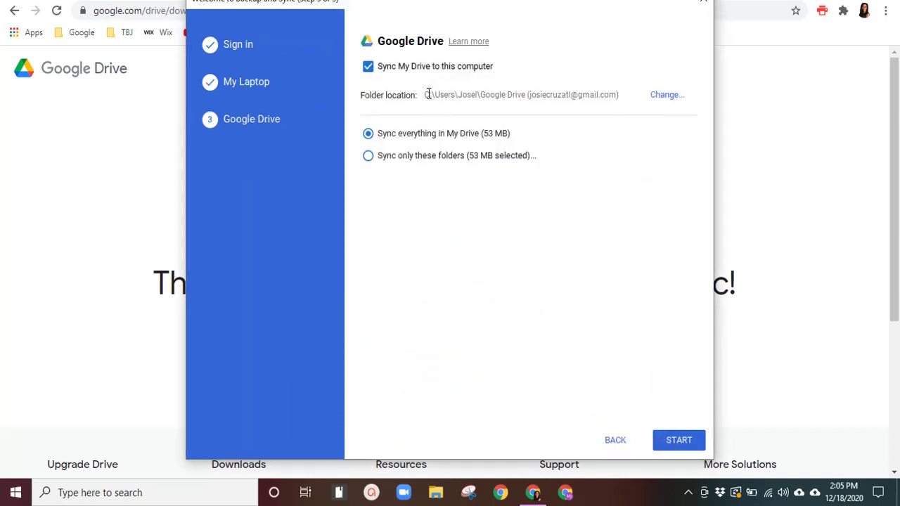
drag(428, 94, 491, 95)
click(467, 99)
drag(440, 97, 450, 92)
click(463, 98)
drag(490, 97, 536, 98)
click(603, 95)
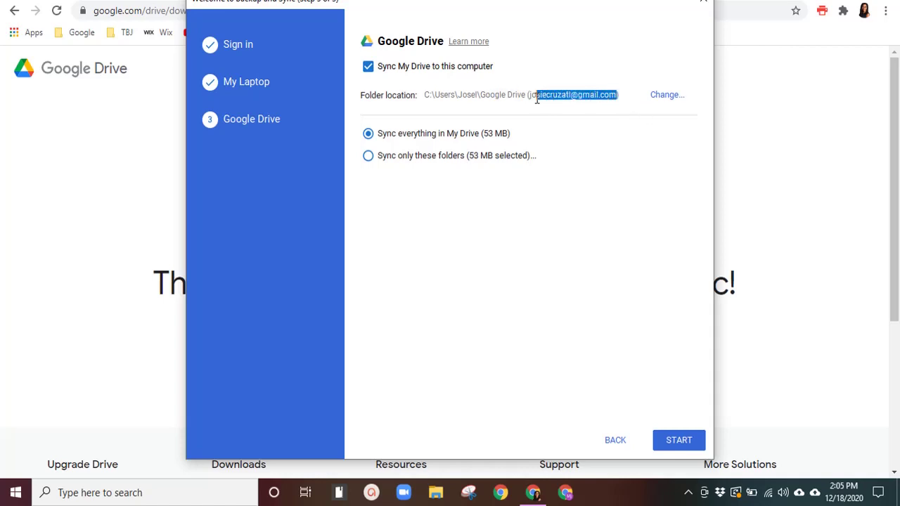
click(570, 129)
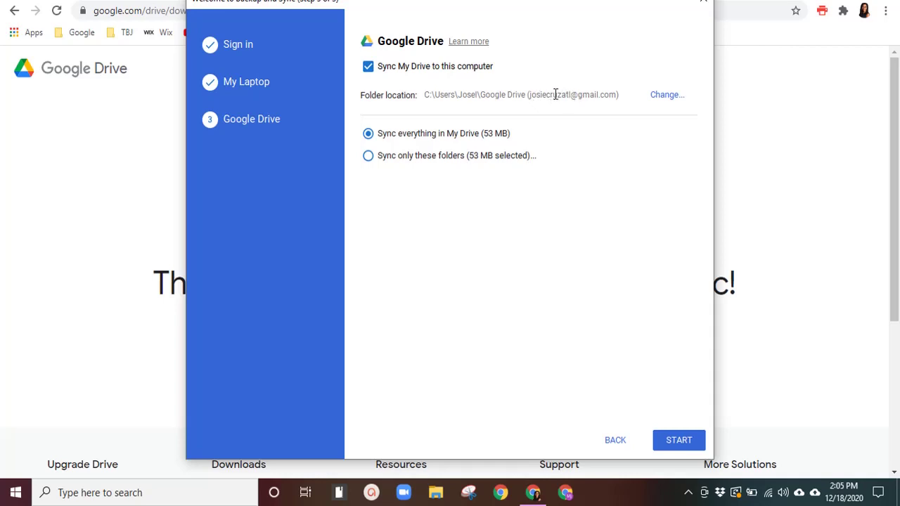
- Keep the default local sync folder and start syncing everything in My Drive
click(659, 98)
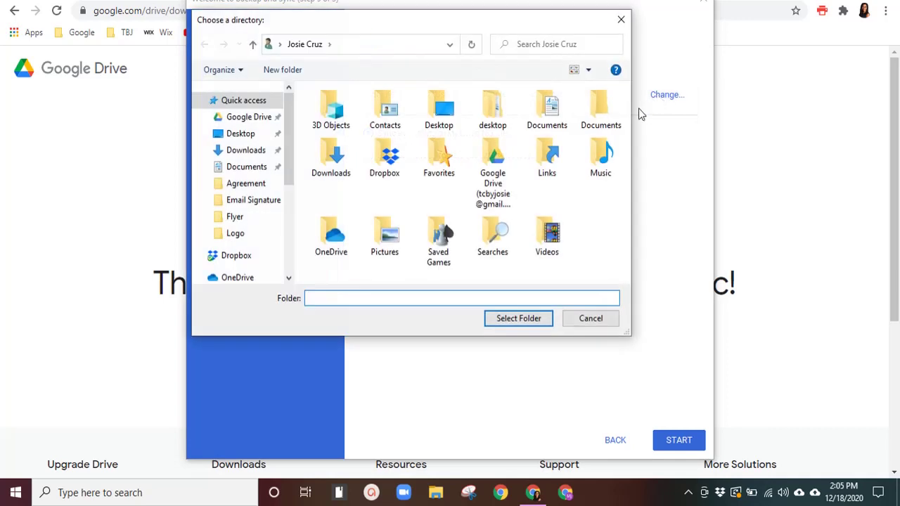
click(588, 319)
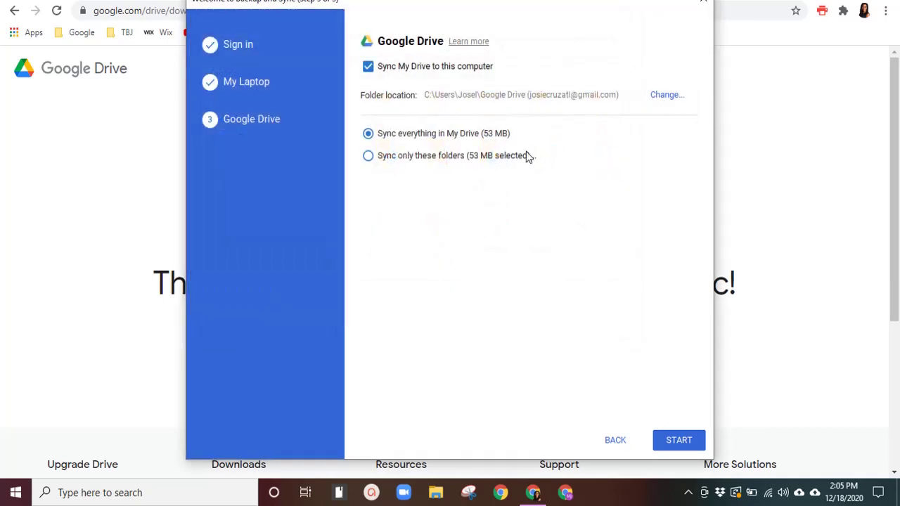
click(675, 443)
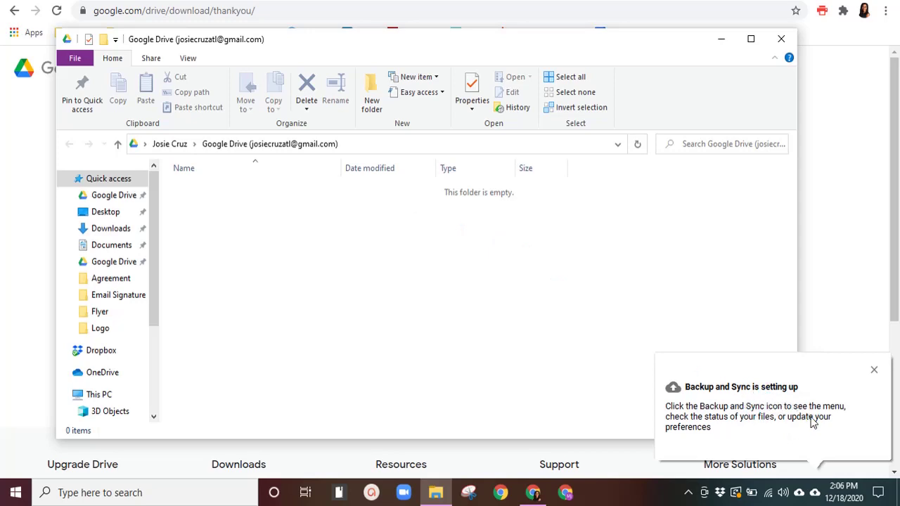
- Check the tray status, dismiss the setting-up notice, and watch folders appear in the local Google Drive folder
click(815, 494)
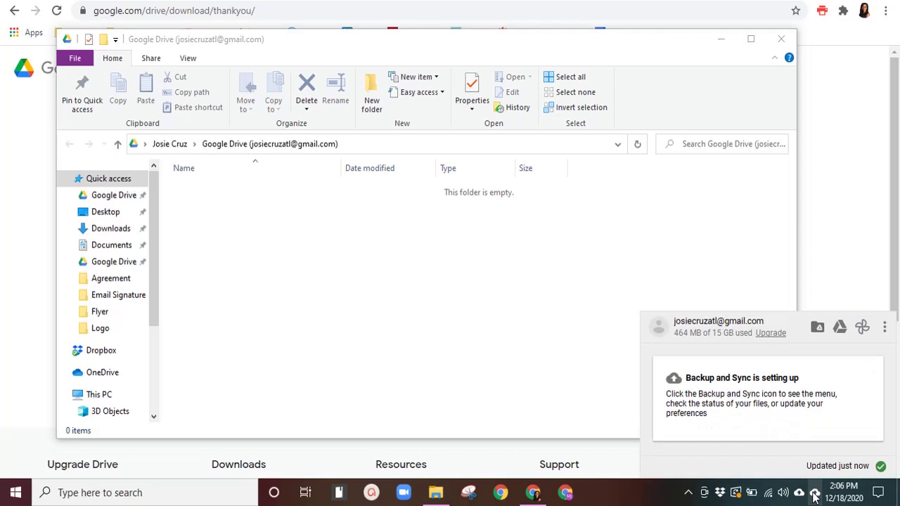
click(727, 413)
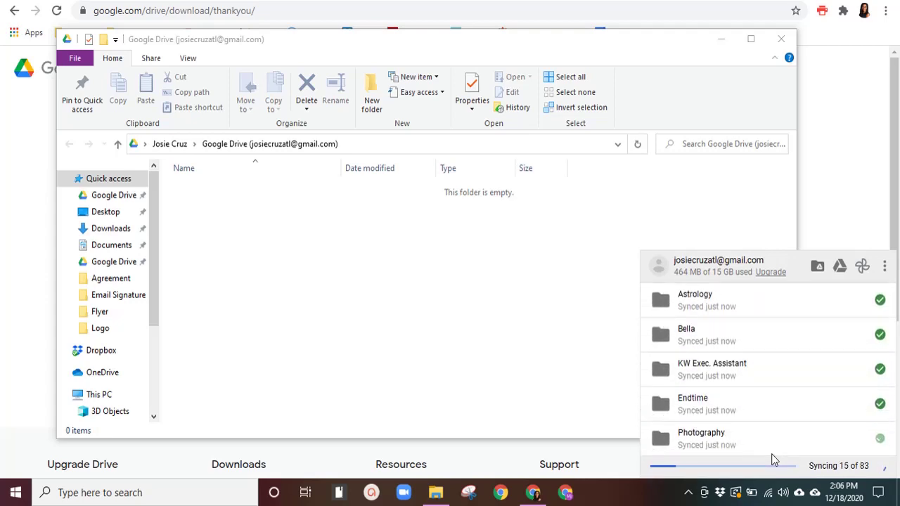
click(421, 316)
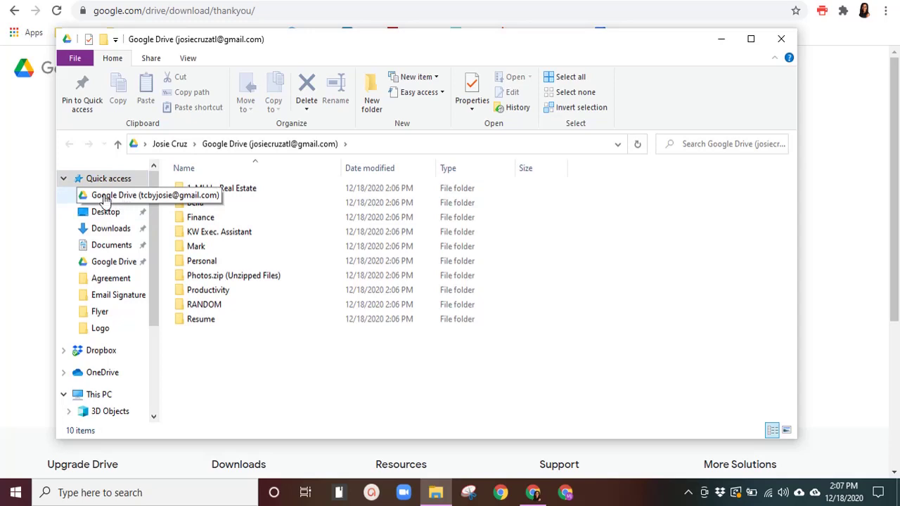
- Navigate through Windows (C:) and Users to the user's home folder
scroll(95, 383, down, 3)
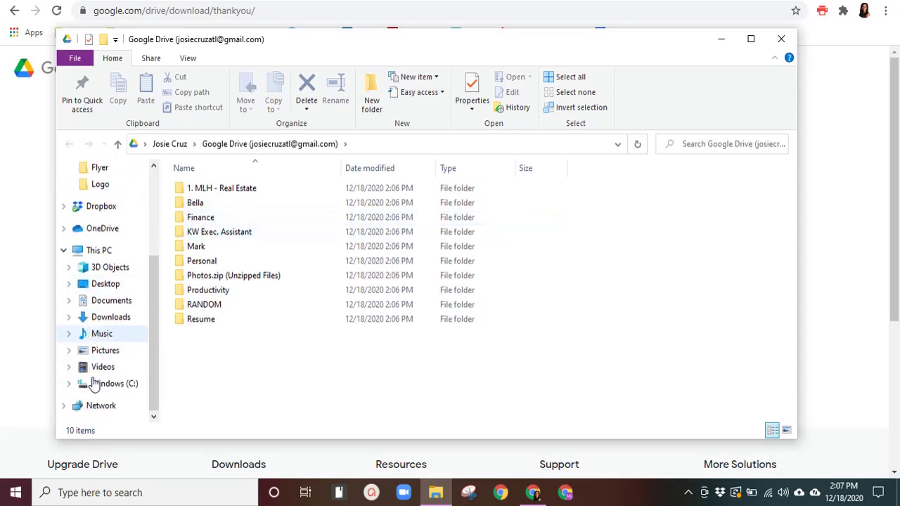
click(109, 385)
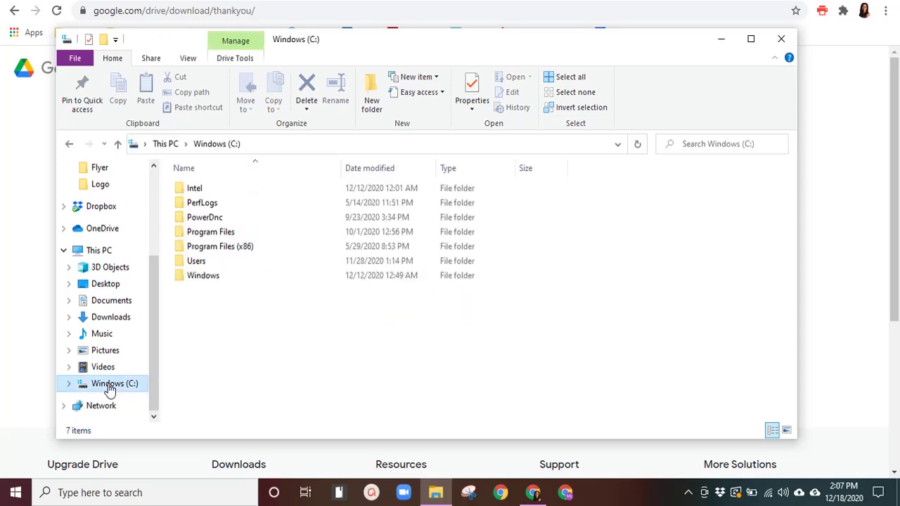
double_click(227, 267)
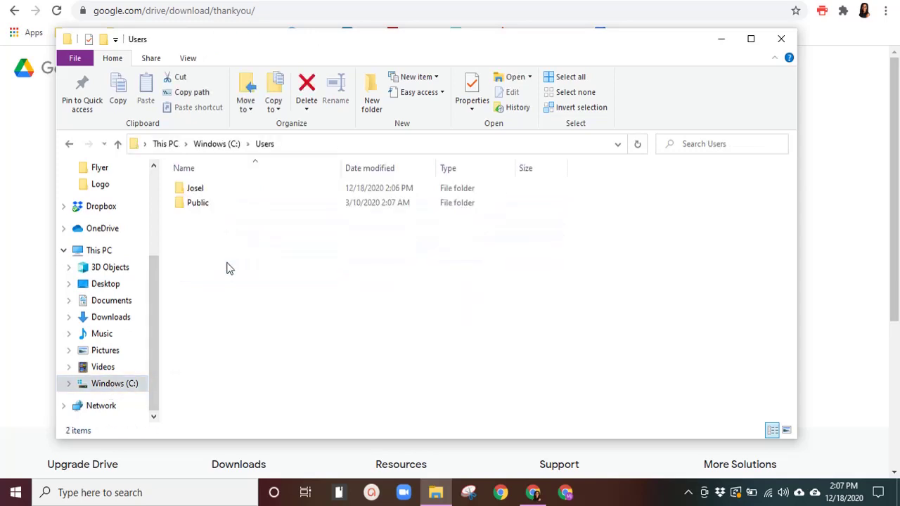
double_click(210, 189)
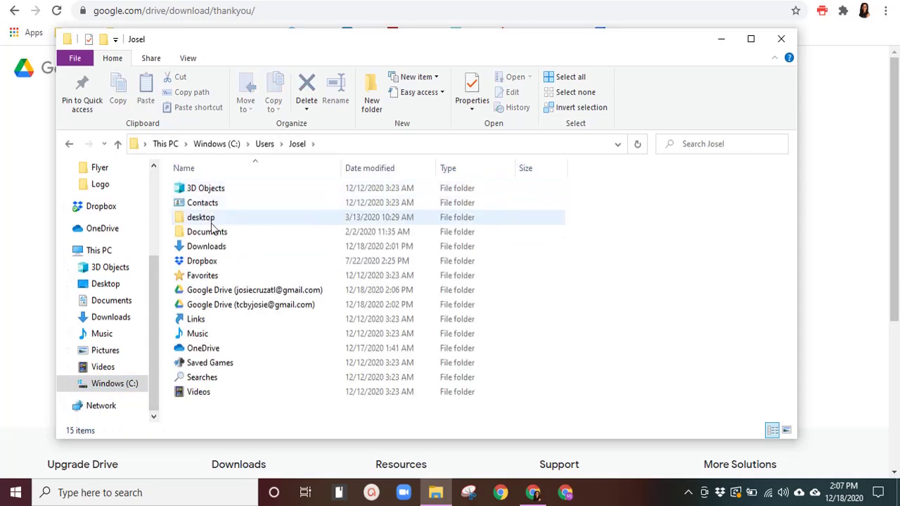
- Pin the new Google Drive folder to Quick access and position it beside the first Google Drive pin
right_click(245, 294)
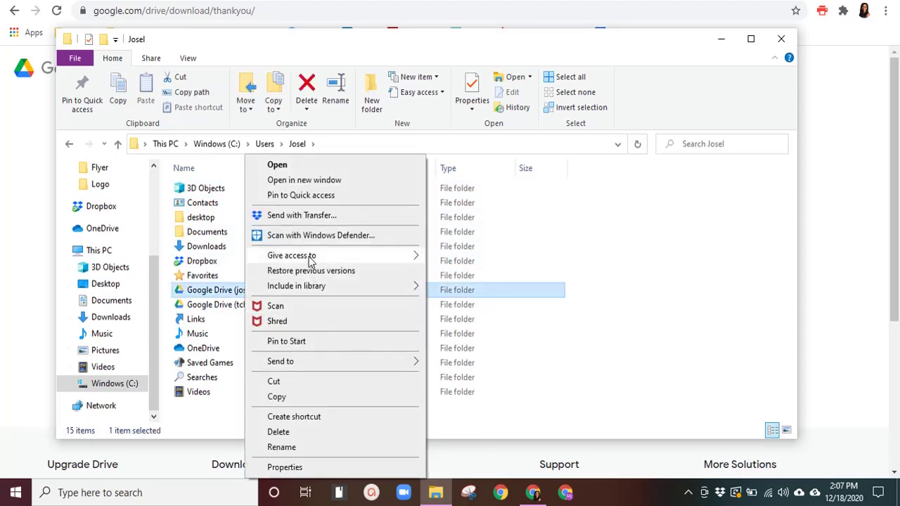
mouse_move(312, 254)
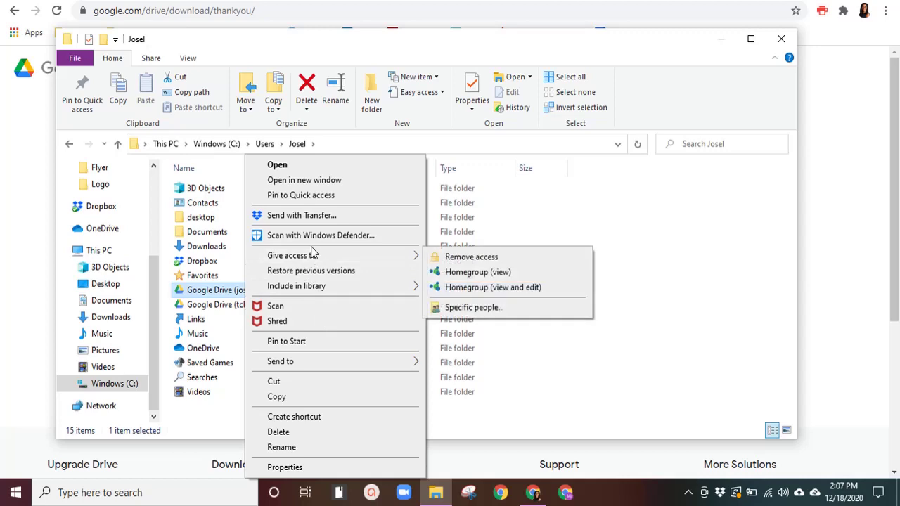
click(316, 195)
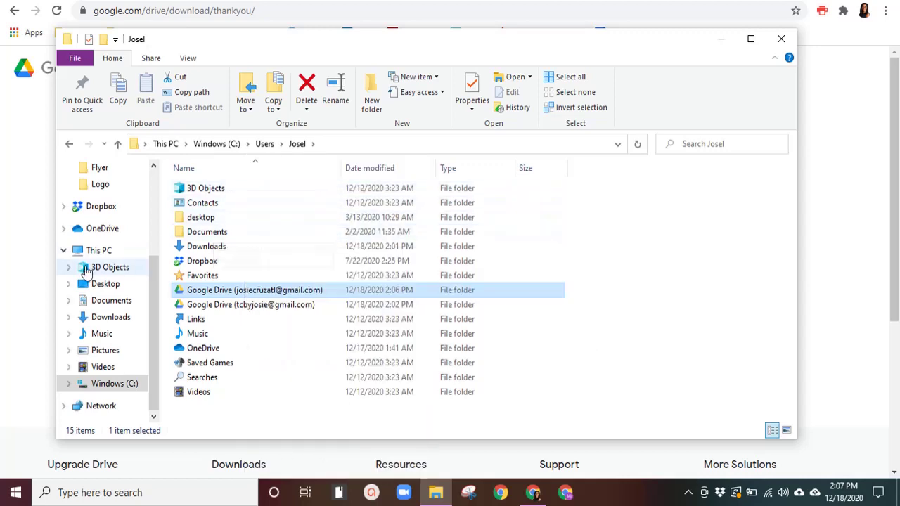
scroll(82, 273, up, 2)
scroll(84, 273, up, 1)
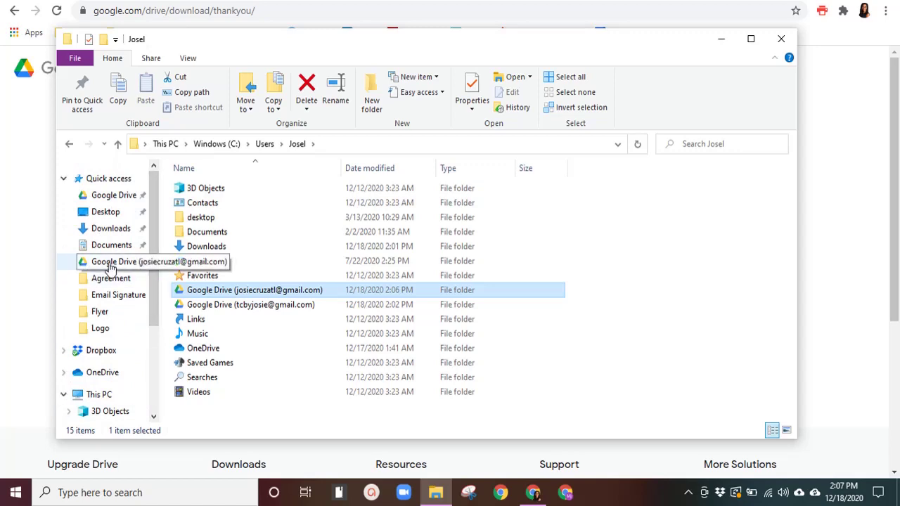
drag(111, 268, 108, 202)
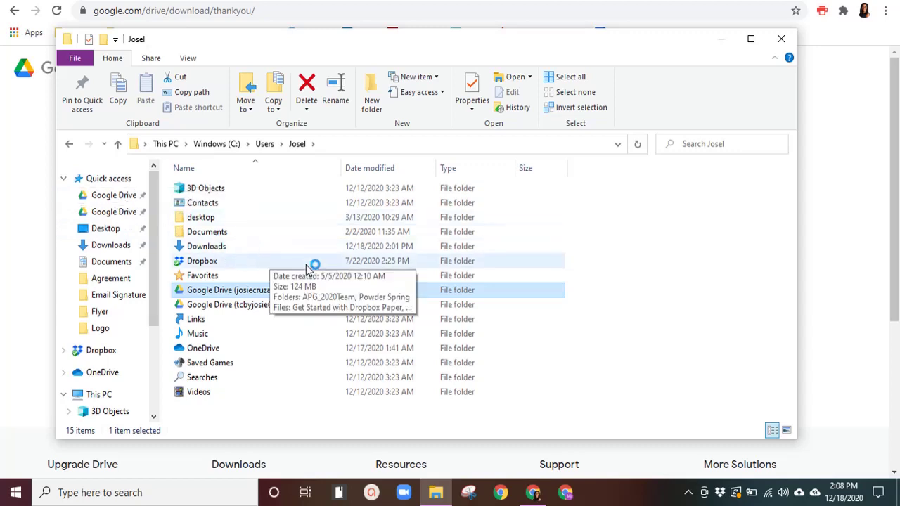
click(130, 197)
- Open Desktop from Quick access to see its new Google Drive shortcut
click(110, 232)
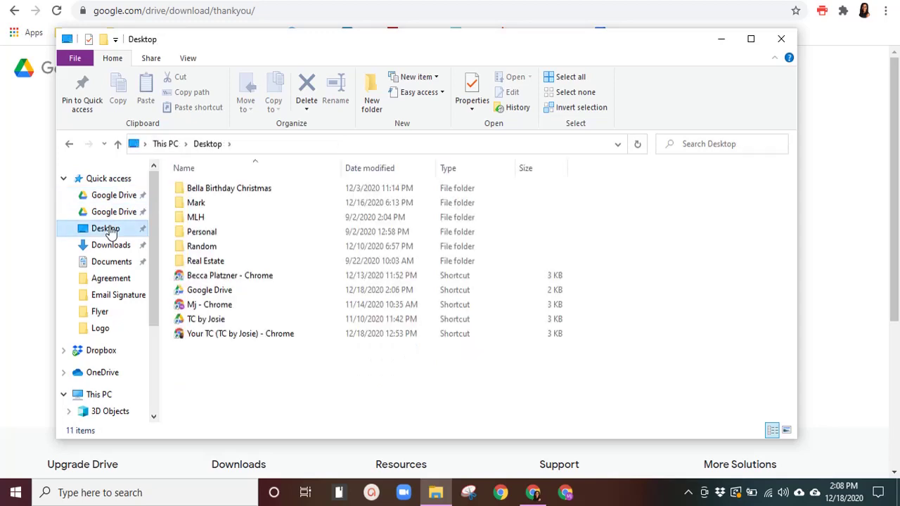